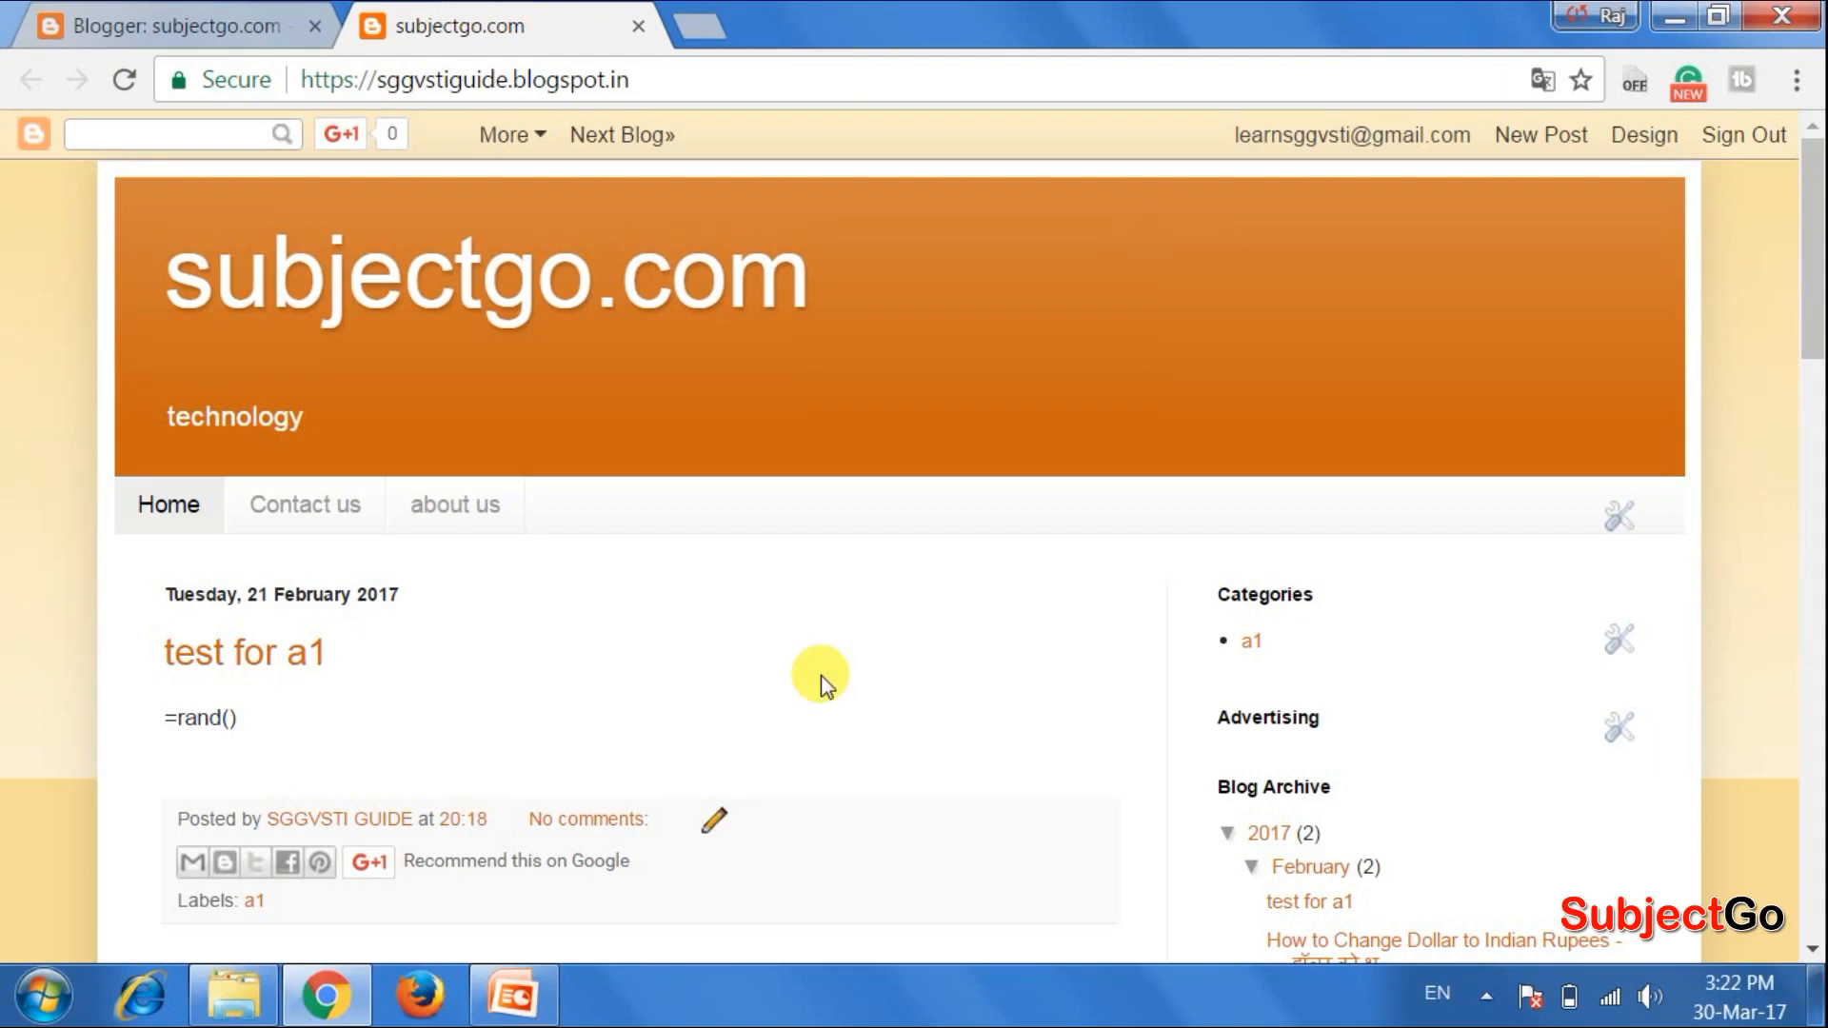
Open the gooyaabitemplates.com website in a new browser tab
scroll(820, 676, "up", 7)
left_click(705, 28)
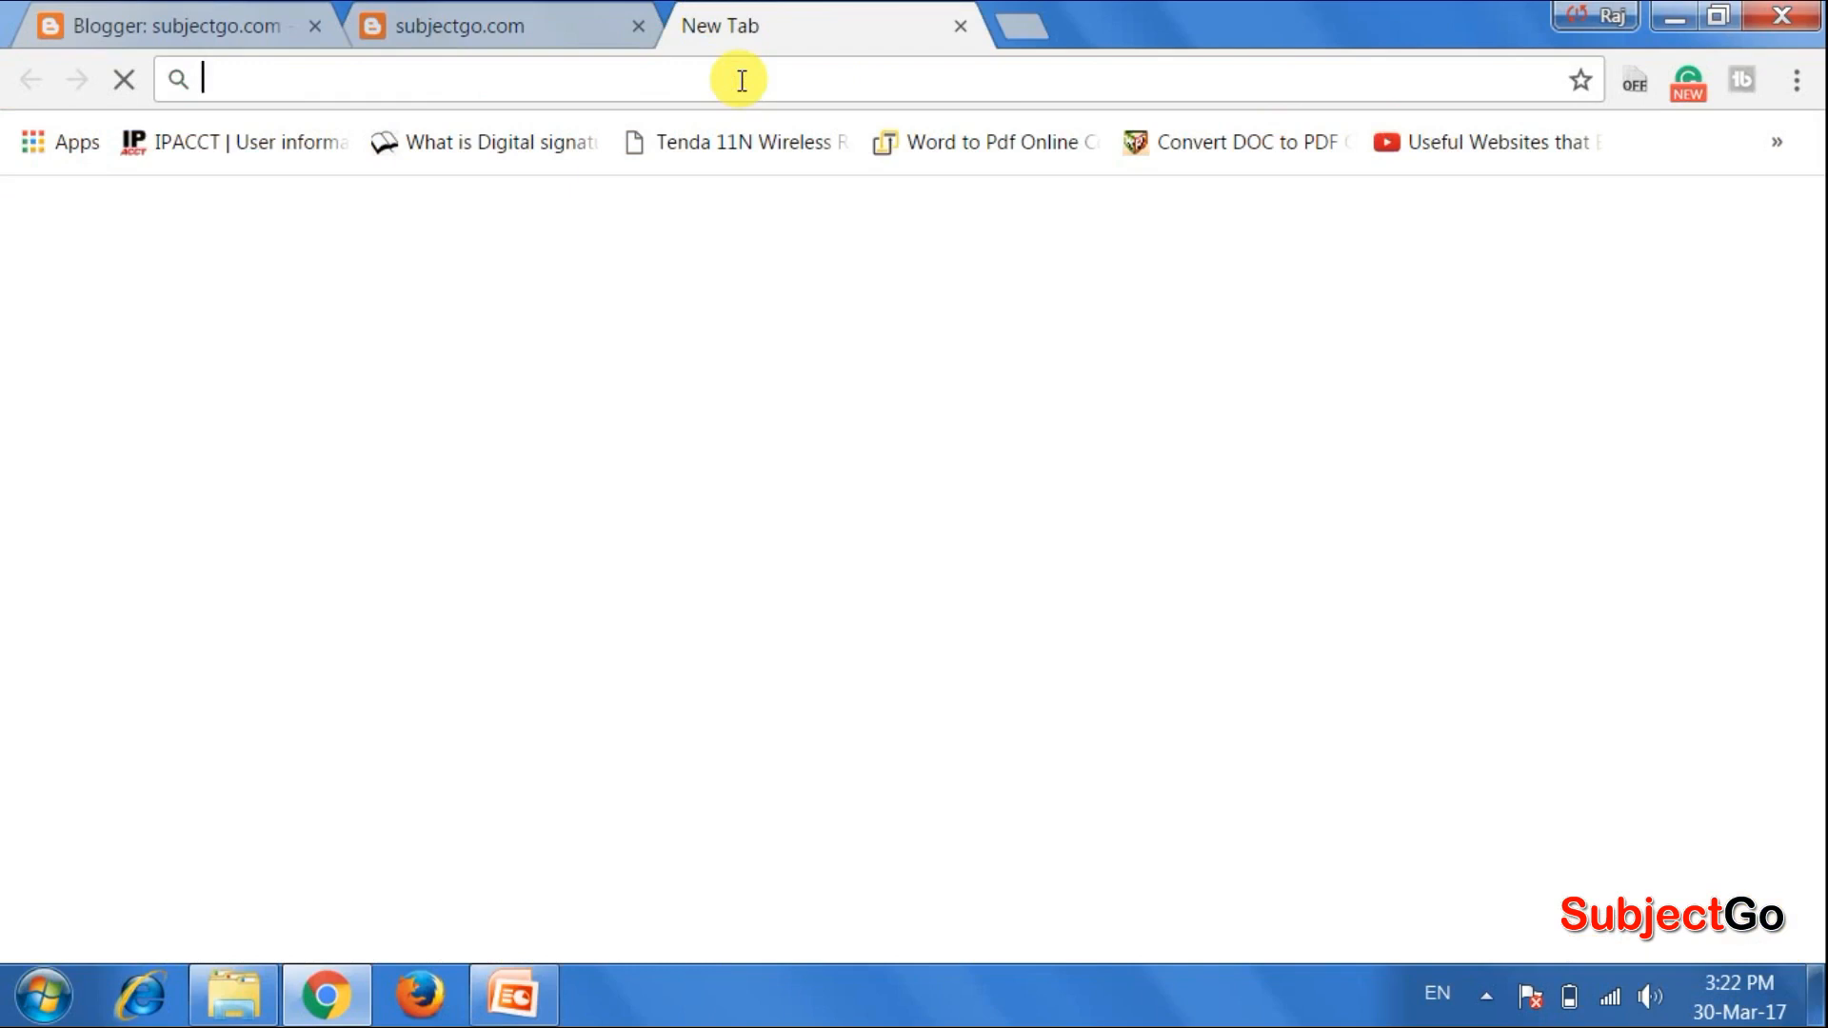
type("y")
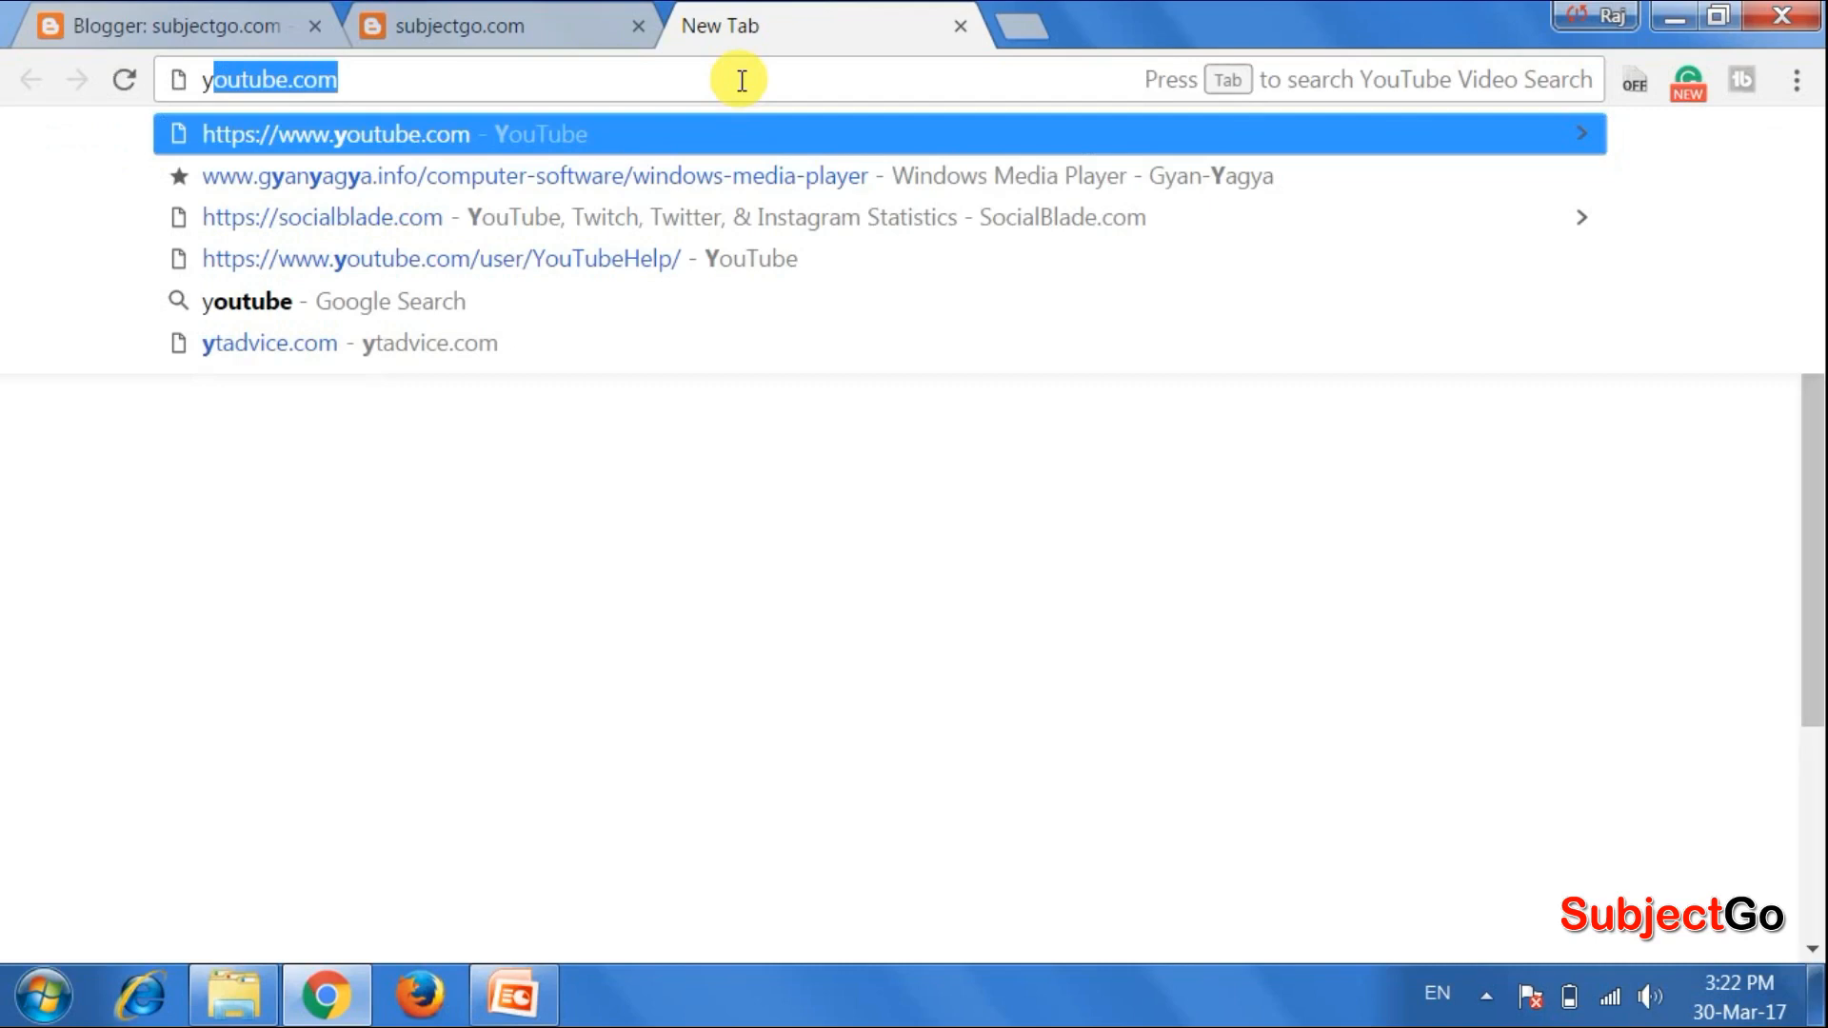
key("BackSpace")
key("BackSpace")
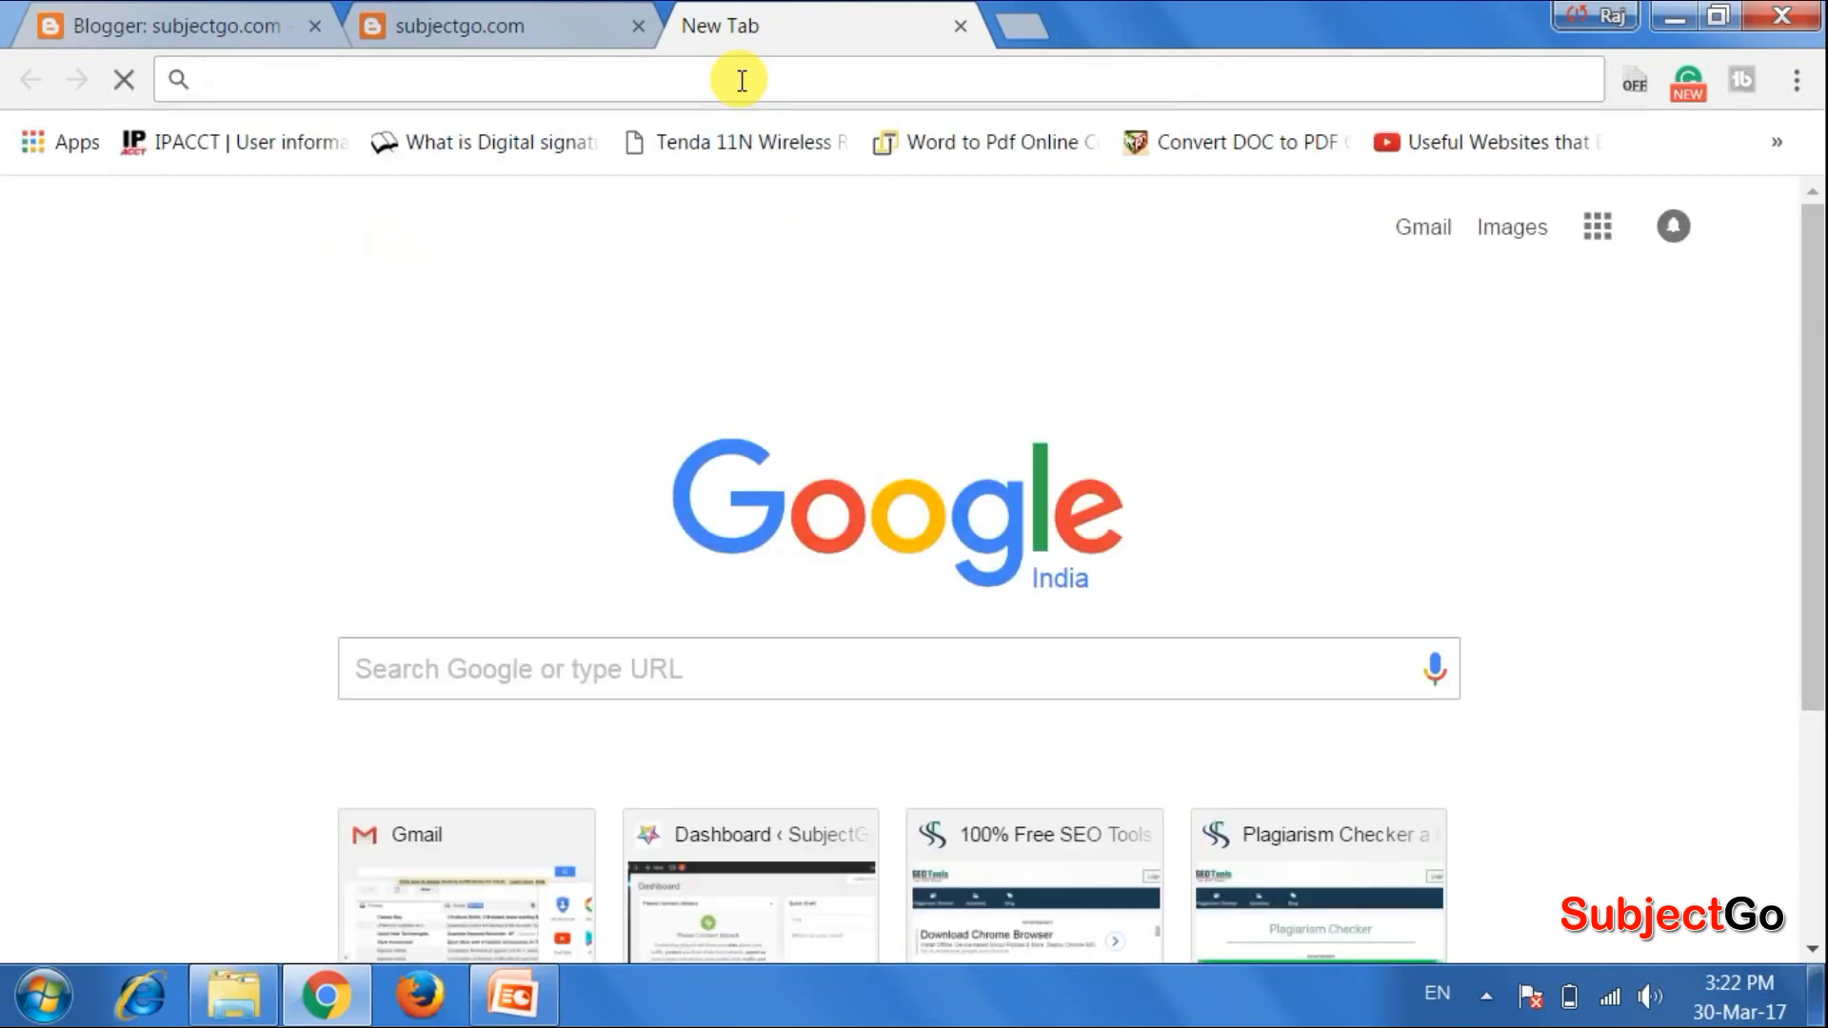
type("g")
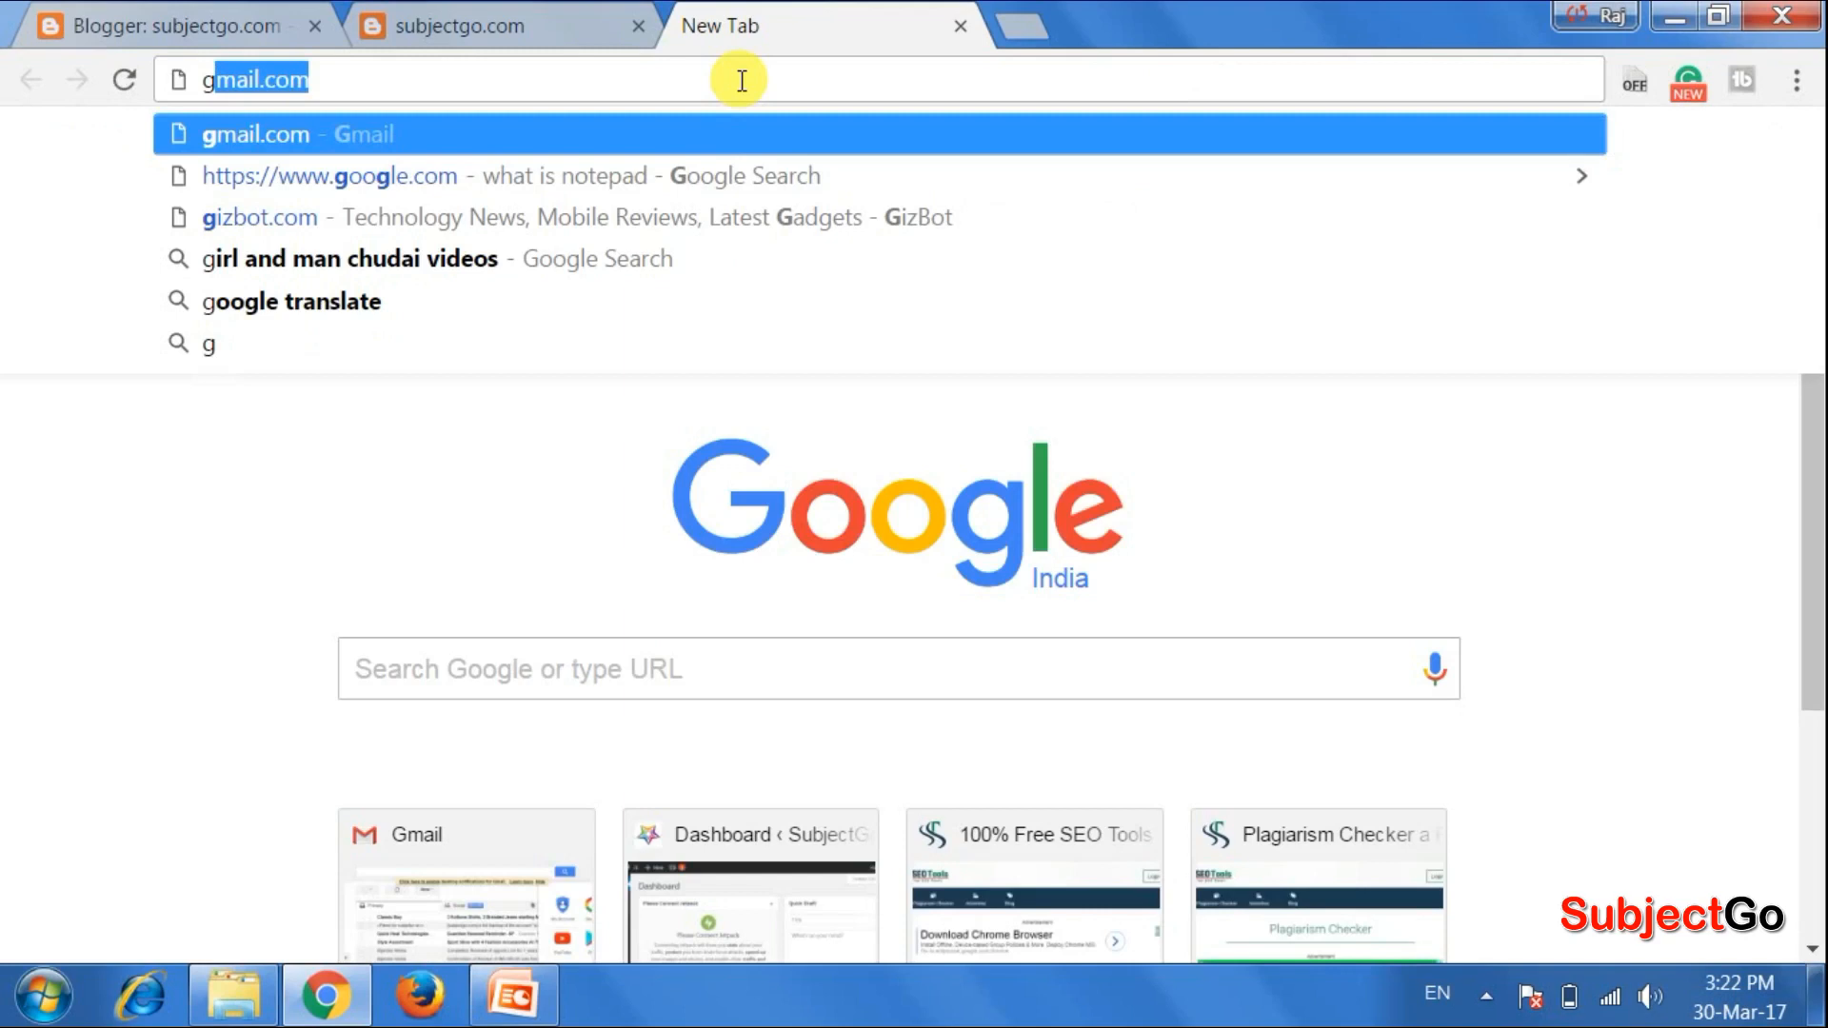
type("oogle")
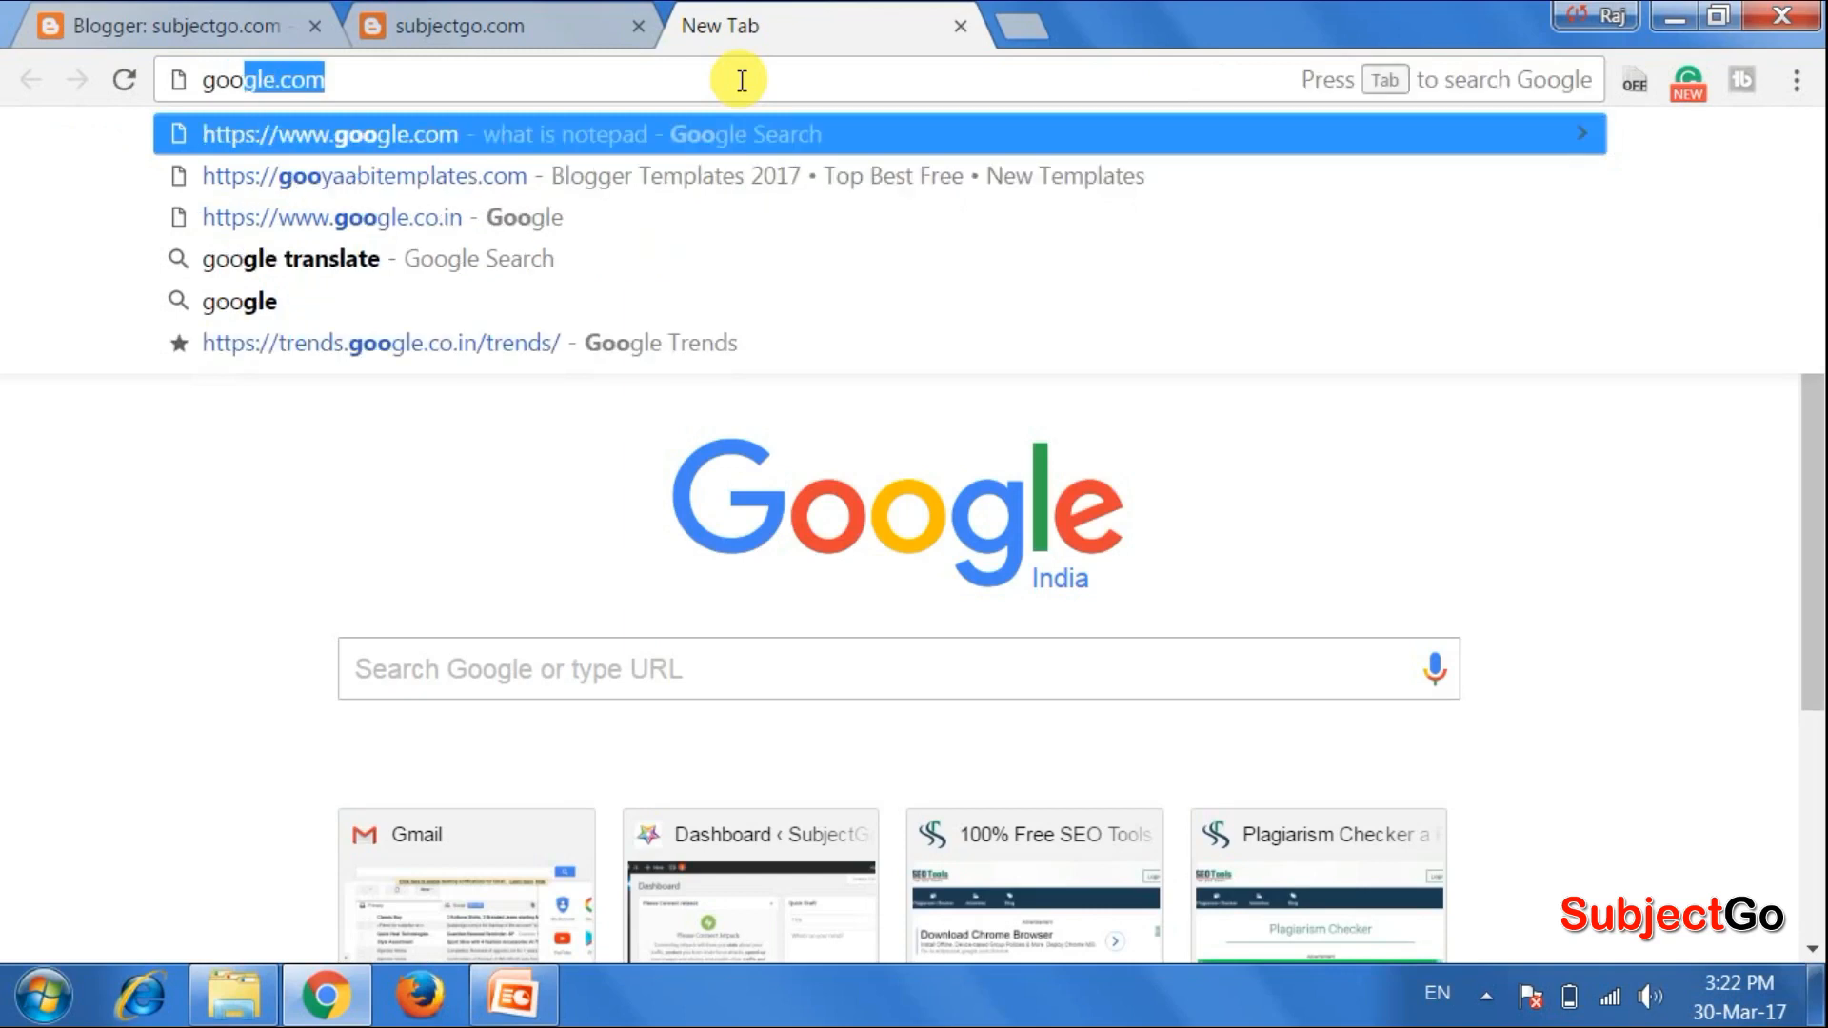
key("Down")
key("Return")
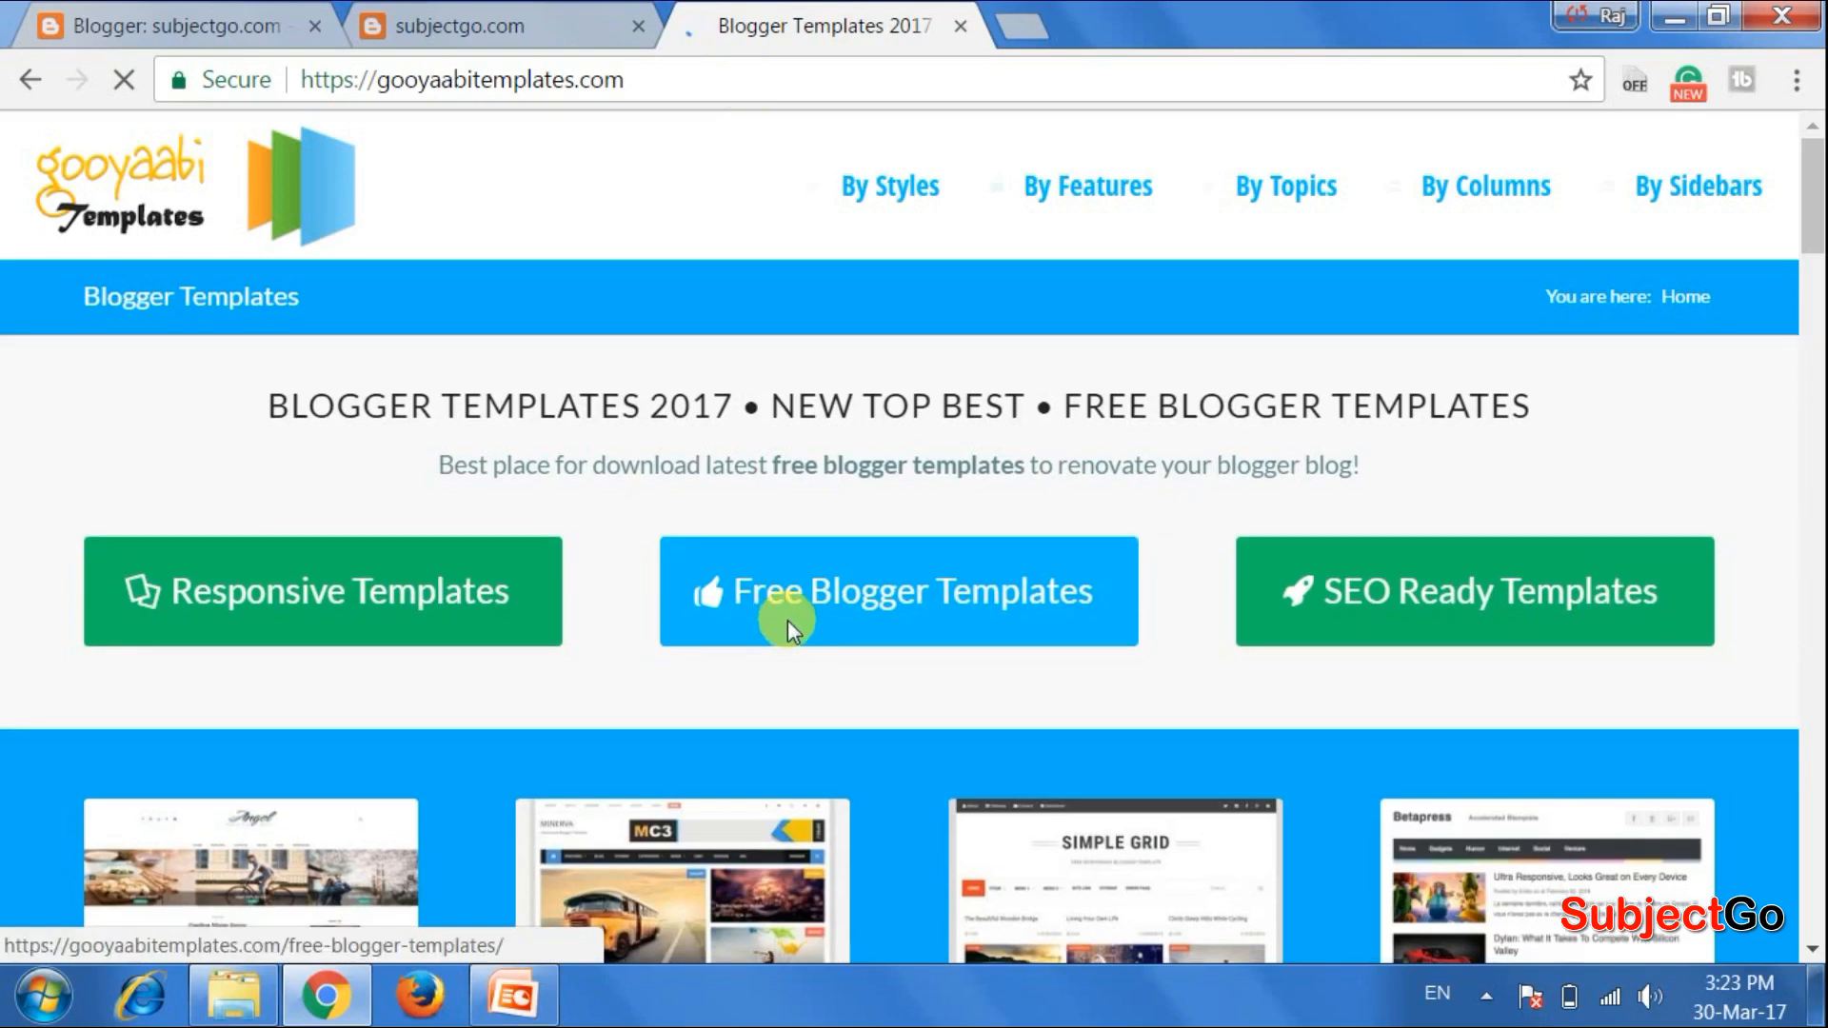
Browse the template gallery and open the Simple Grid template's page
scroll(786, 620, "down", 5)
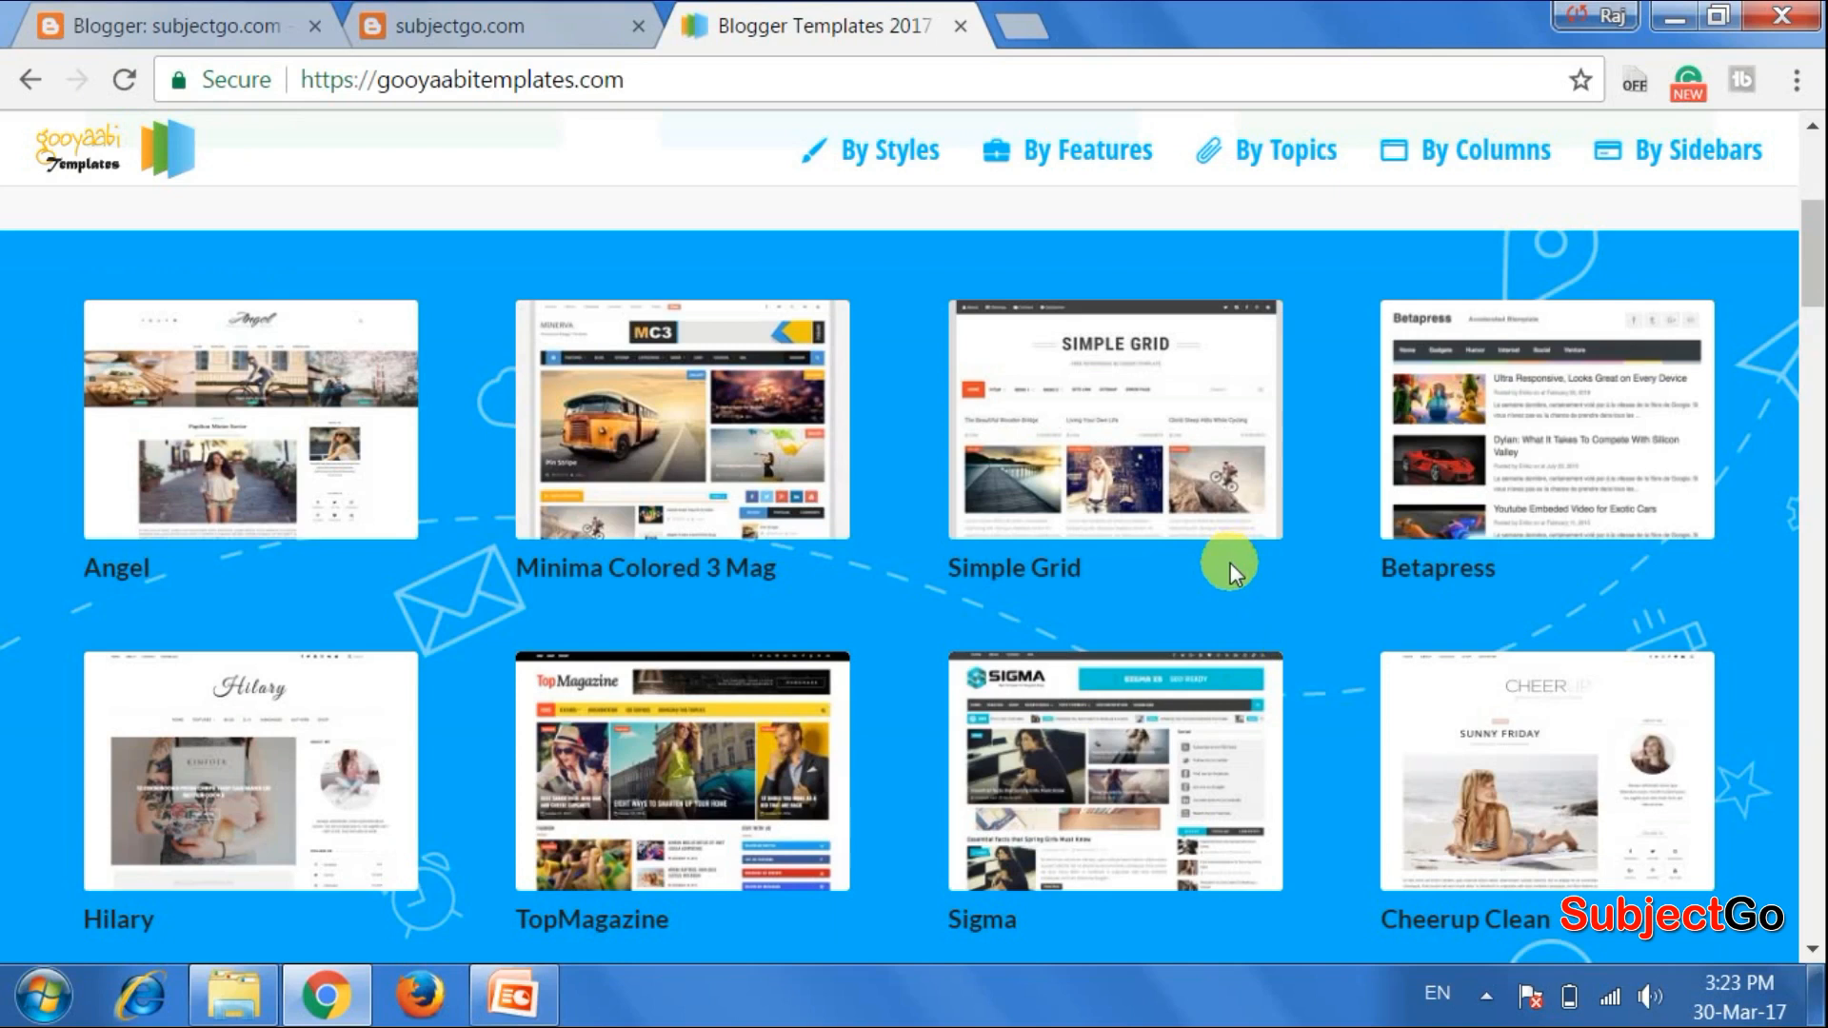
scroll(1230, 563, "down", 5)
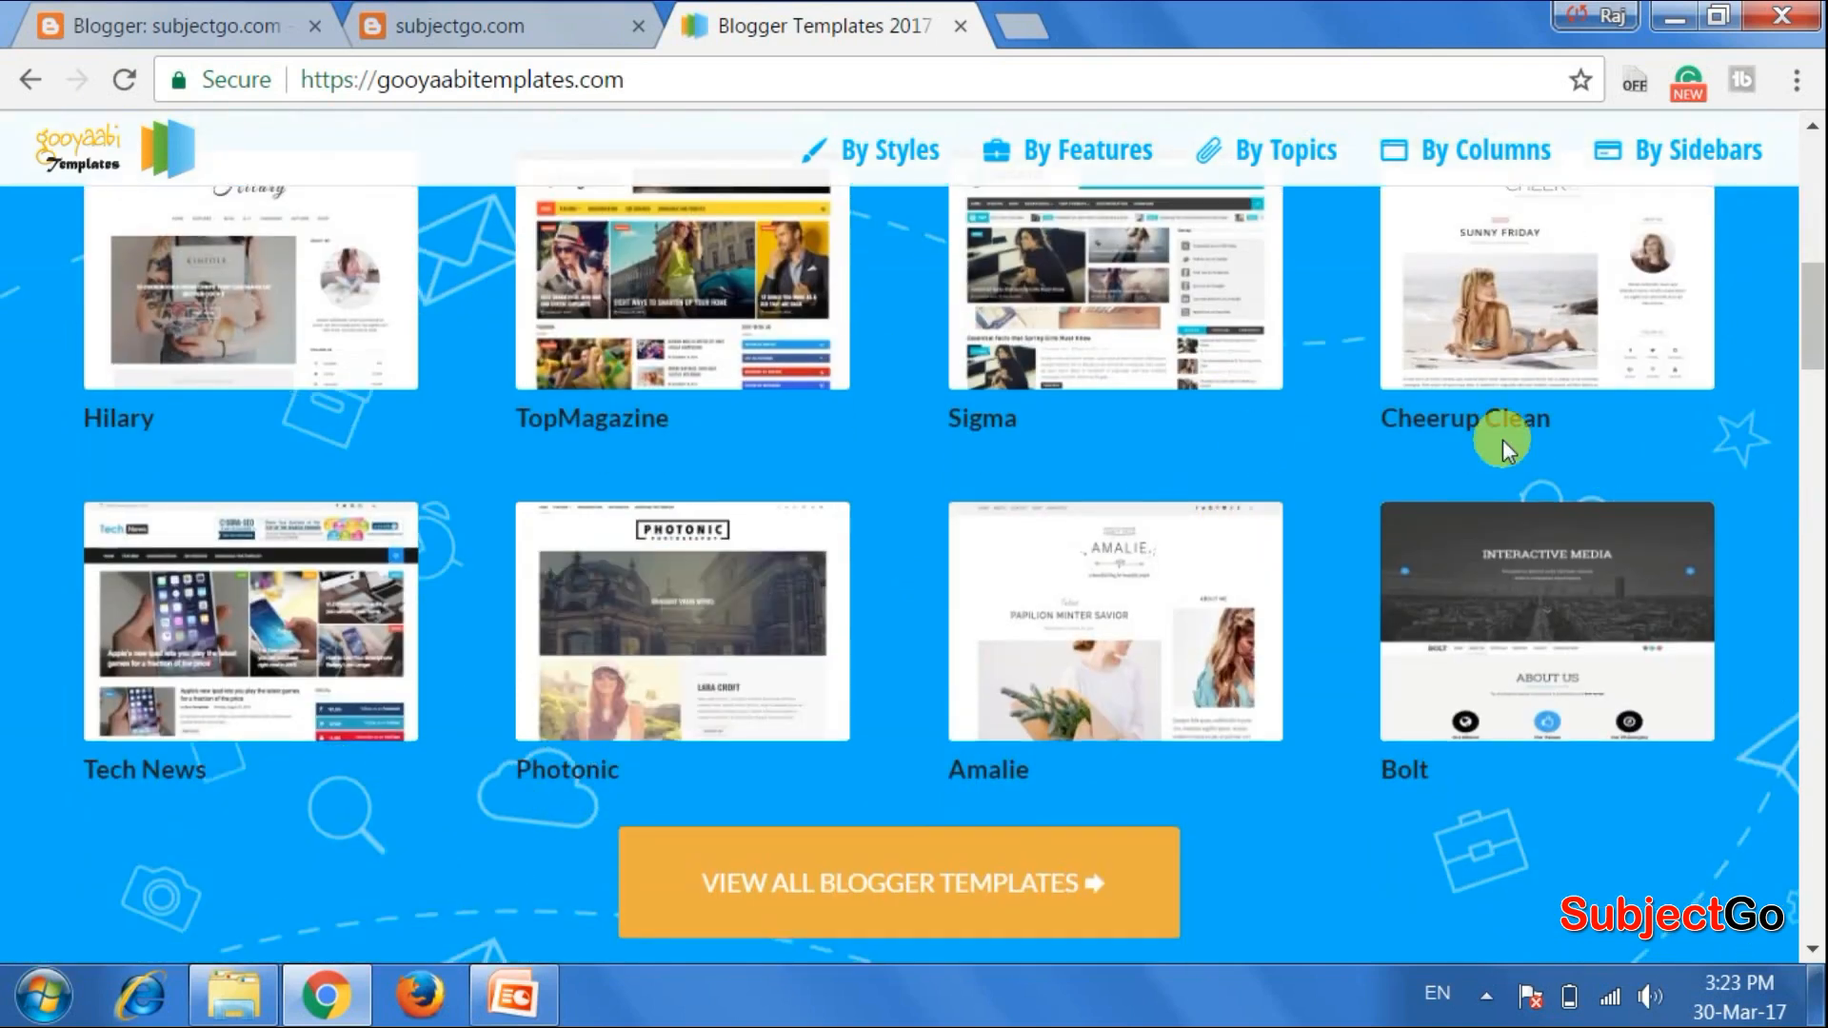
scroll(1503, 438, "up", 3)
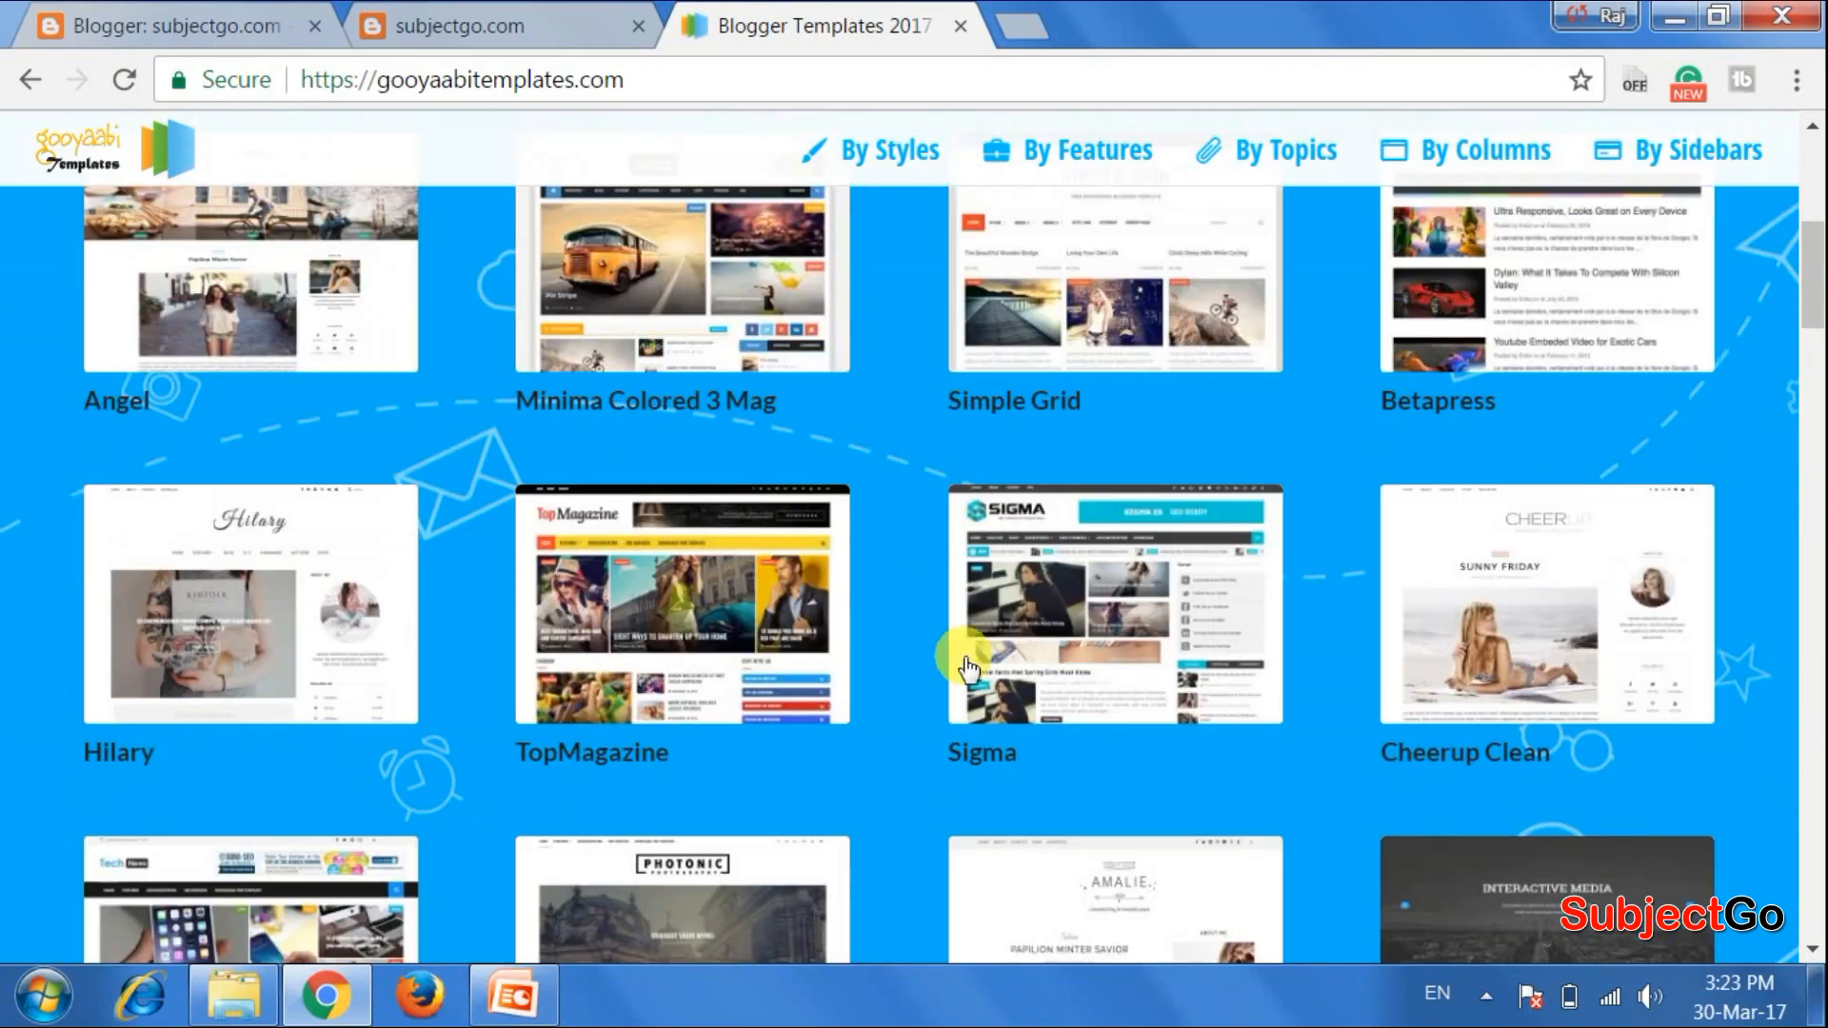
scroll(1368, 450, "up", 2)
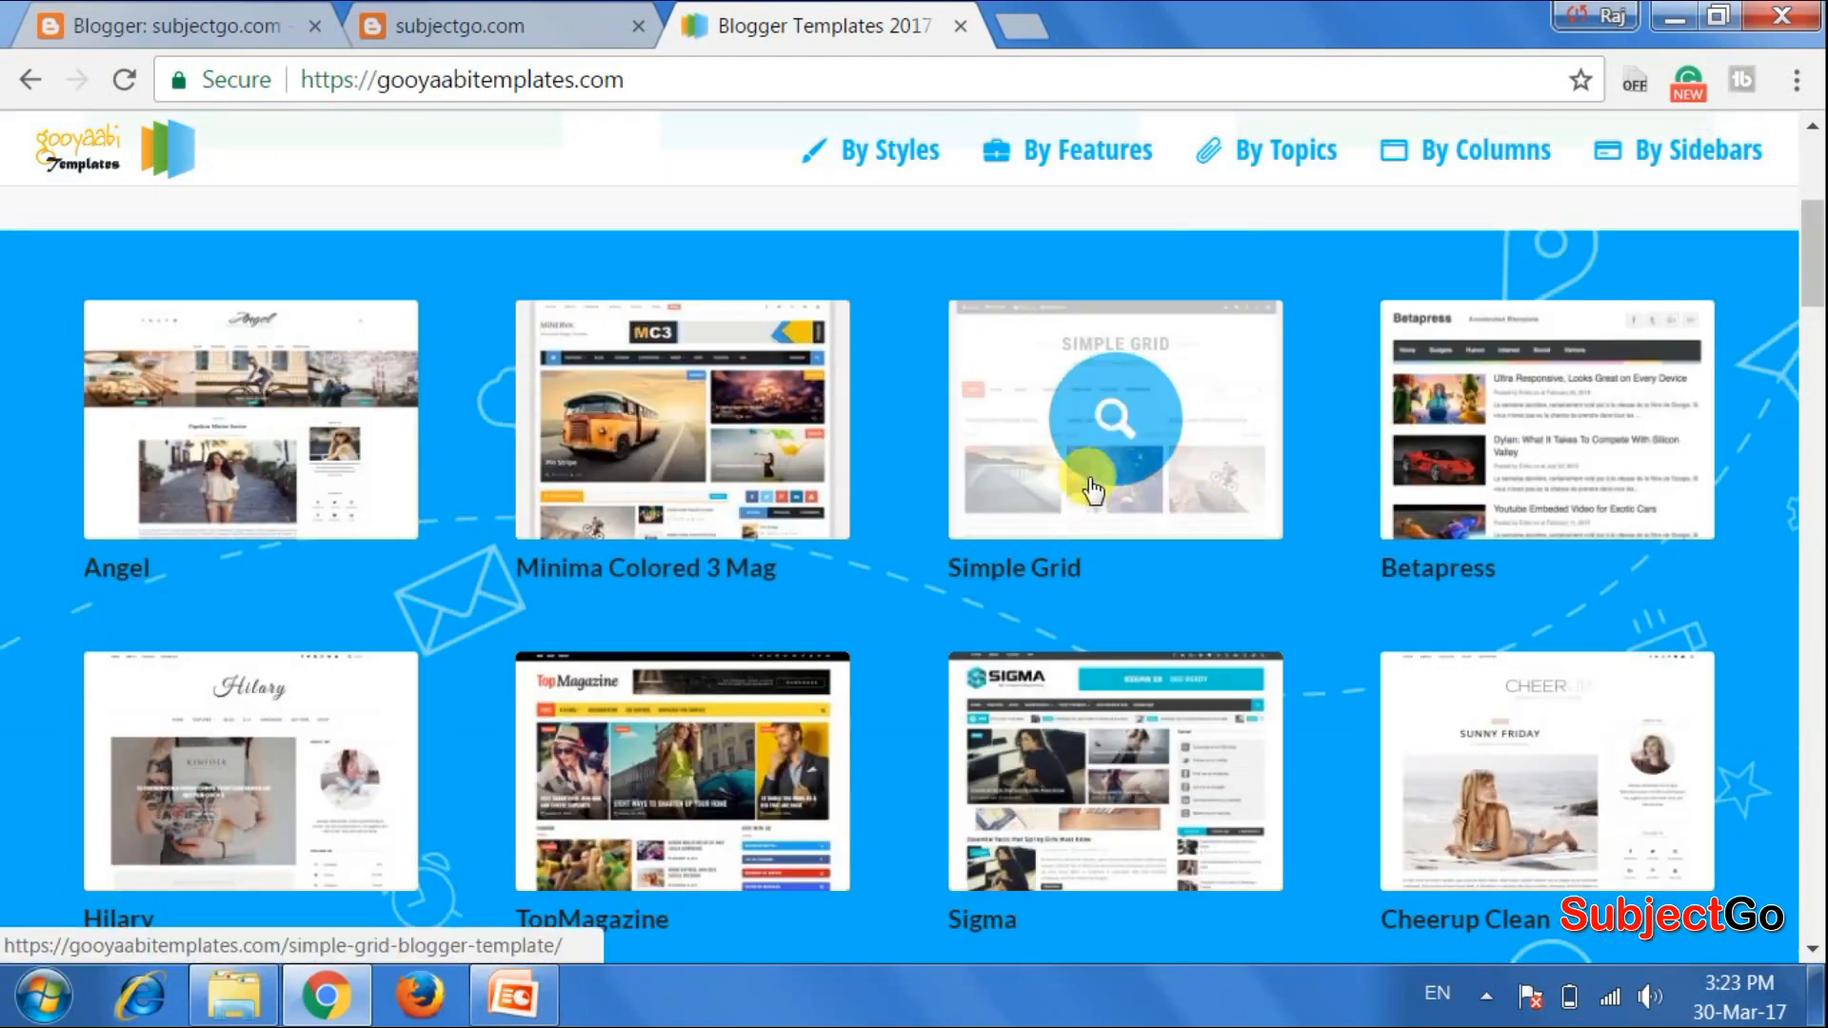
left_click(1125, 424)
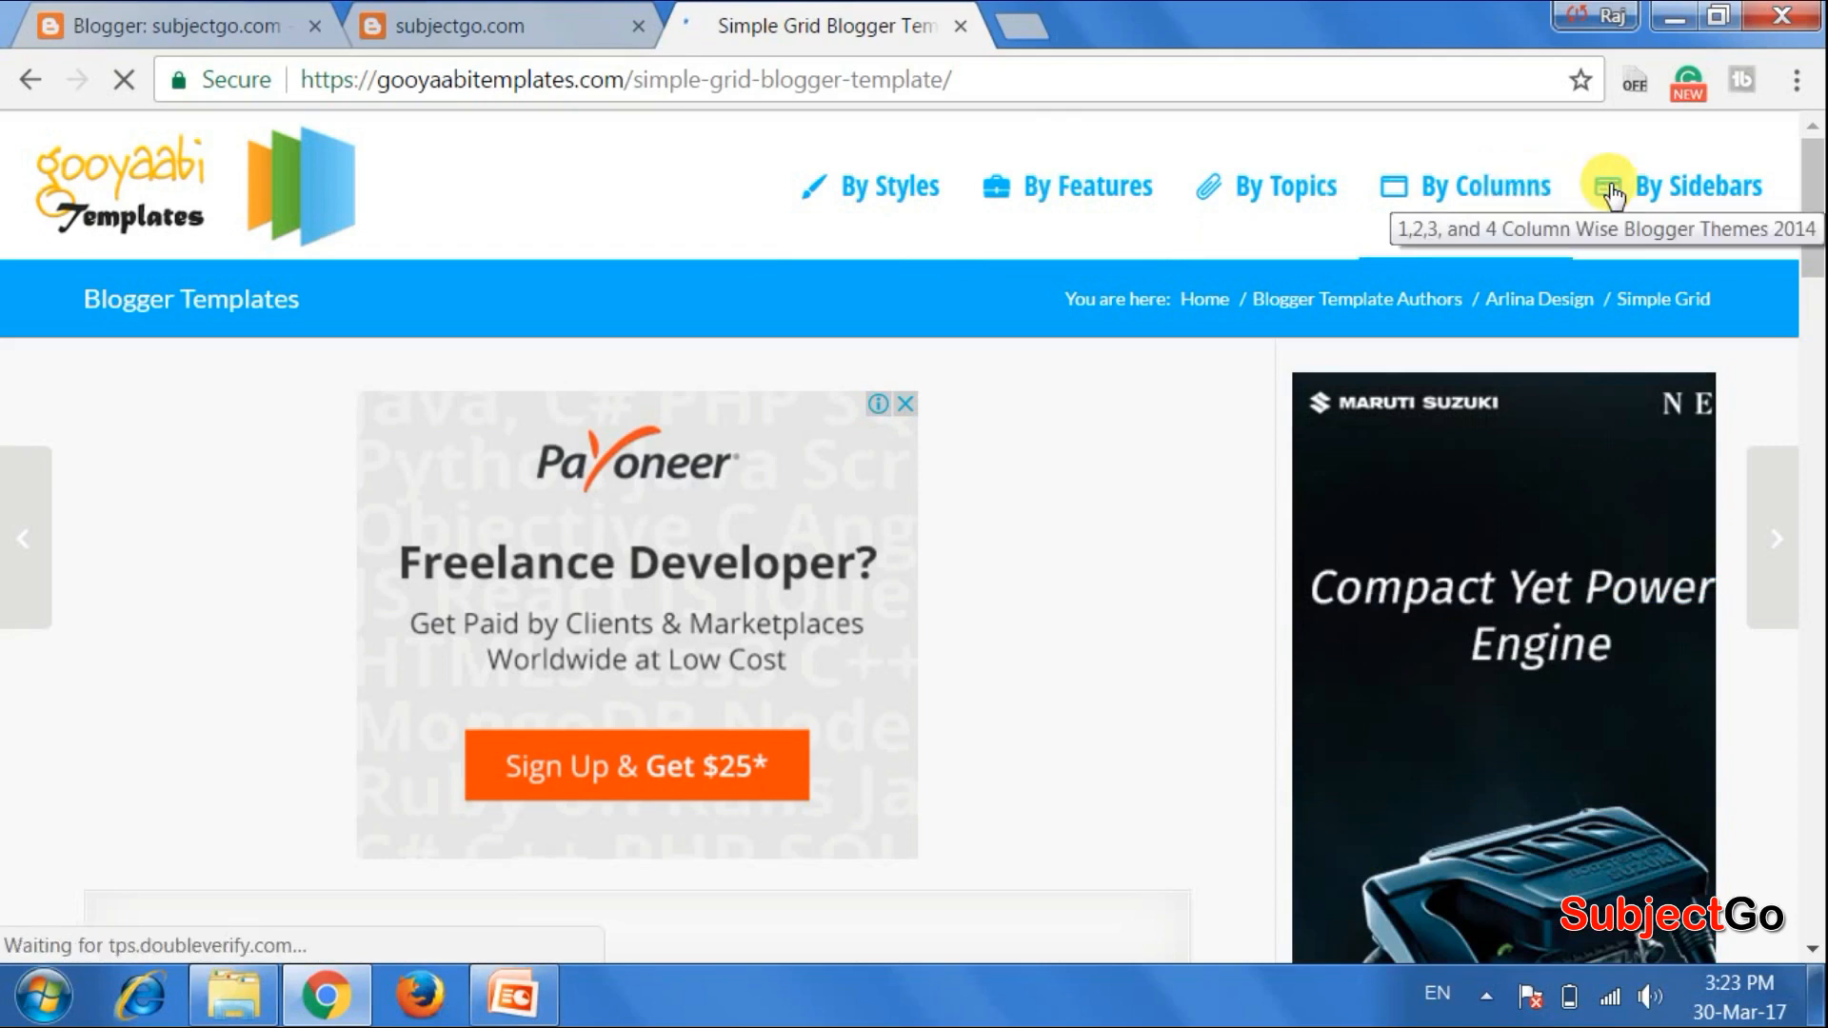
Open the live preview of the Simple Grid template and look through its whole layout down to the footer
scroll(894, 733, "down", 3)
scroll(750, 666, "down", 8)
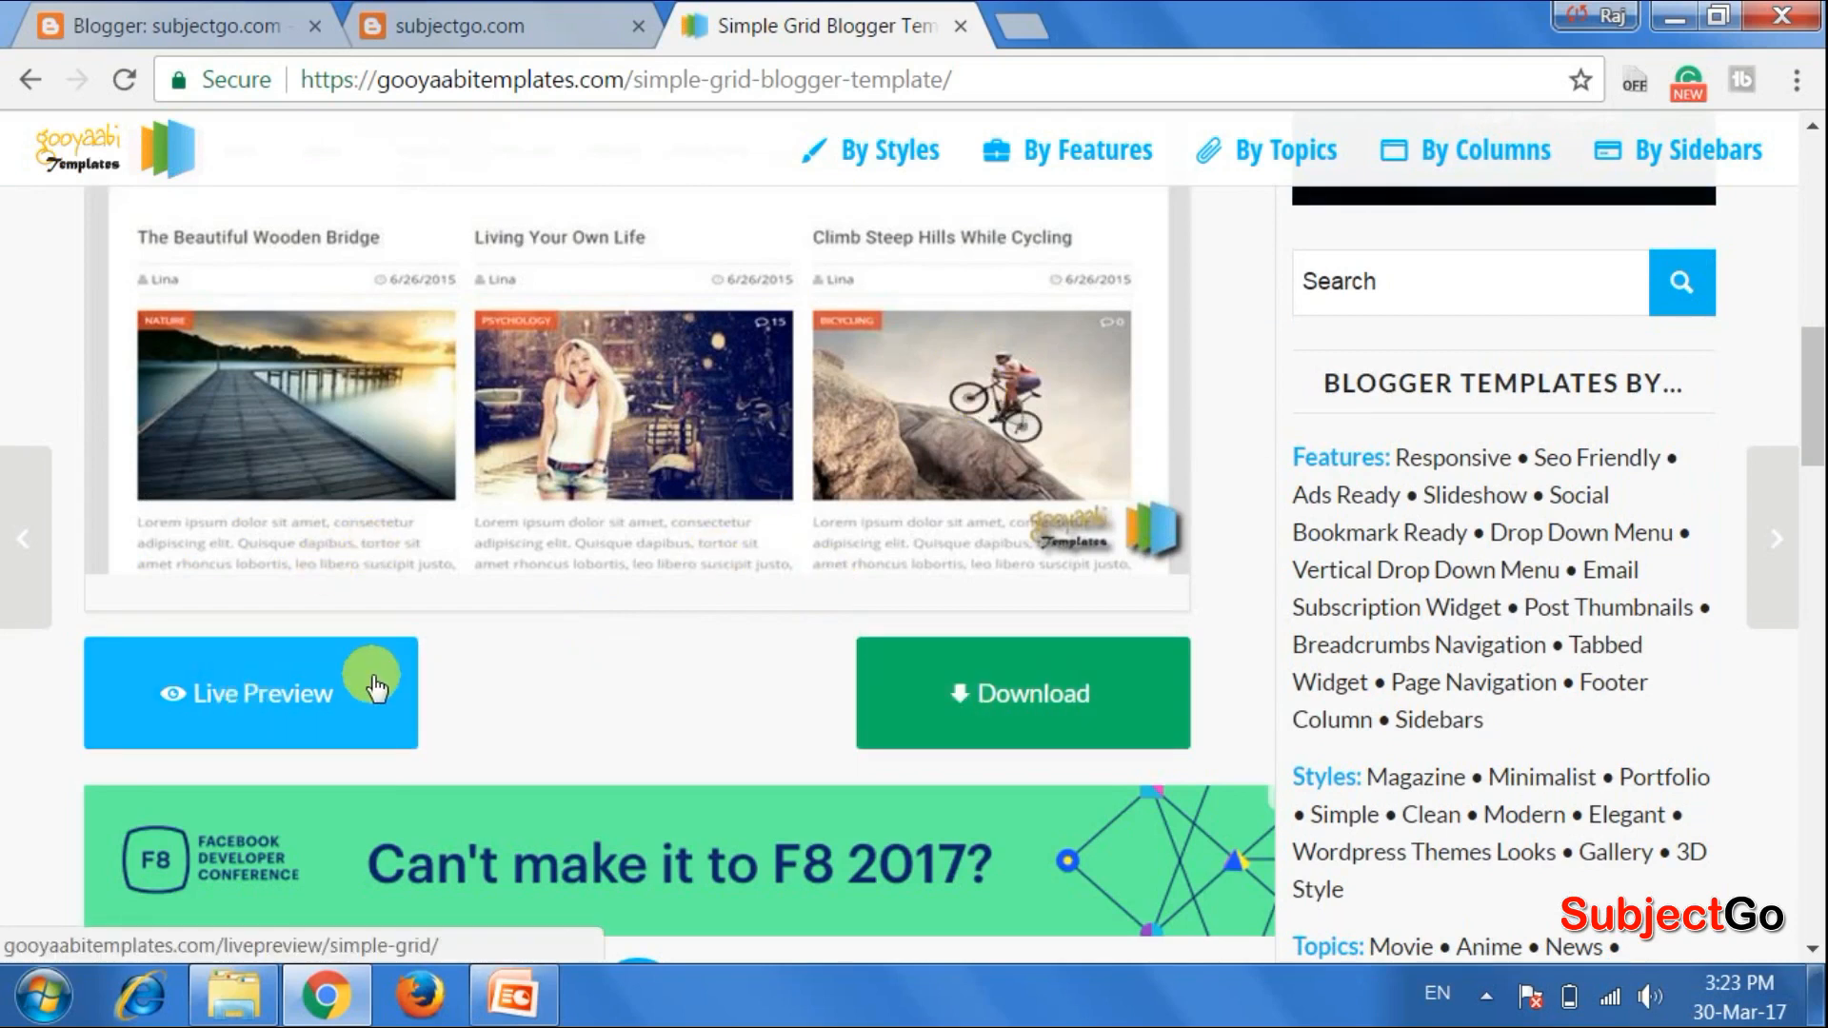
left_click(255, 709)
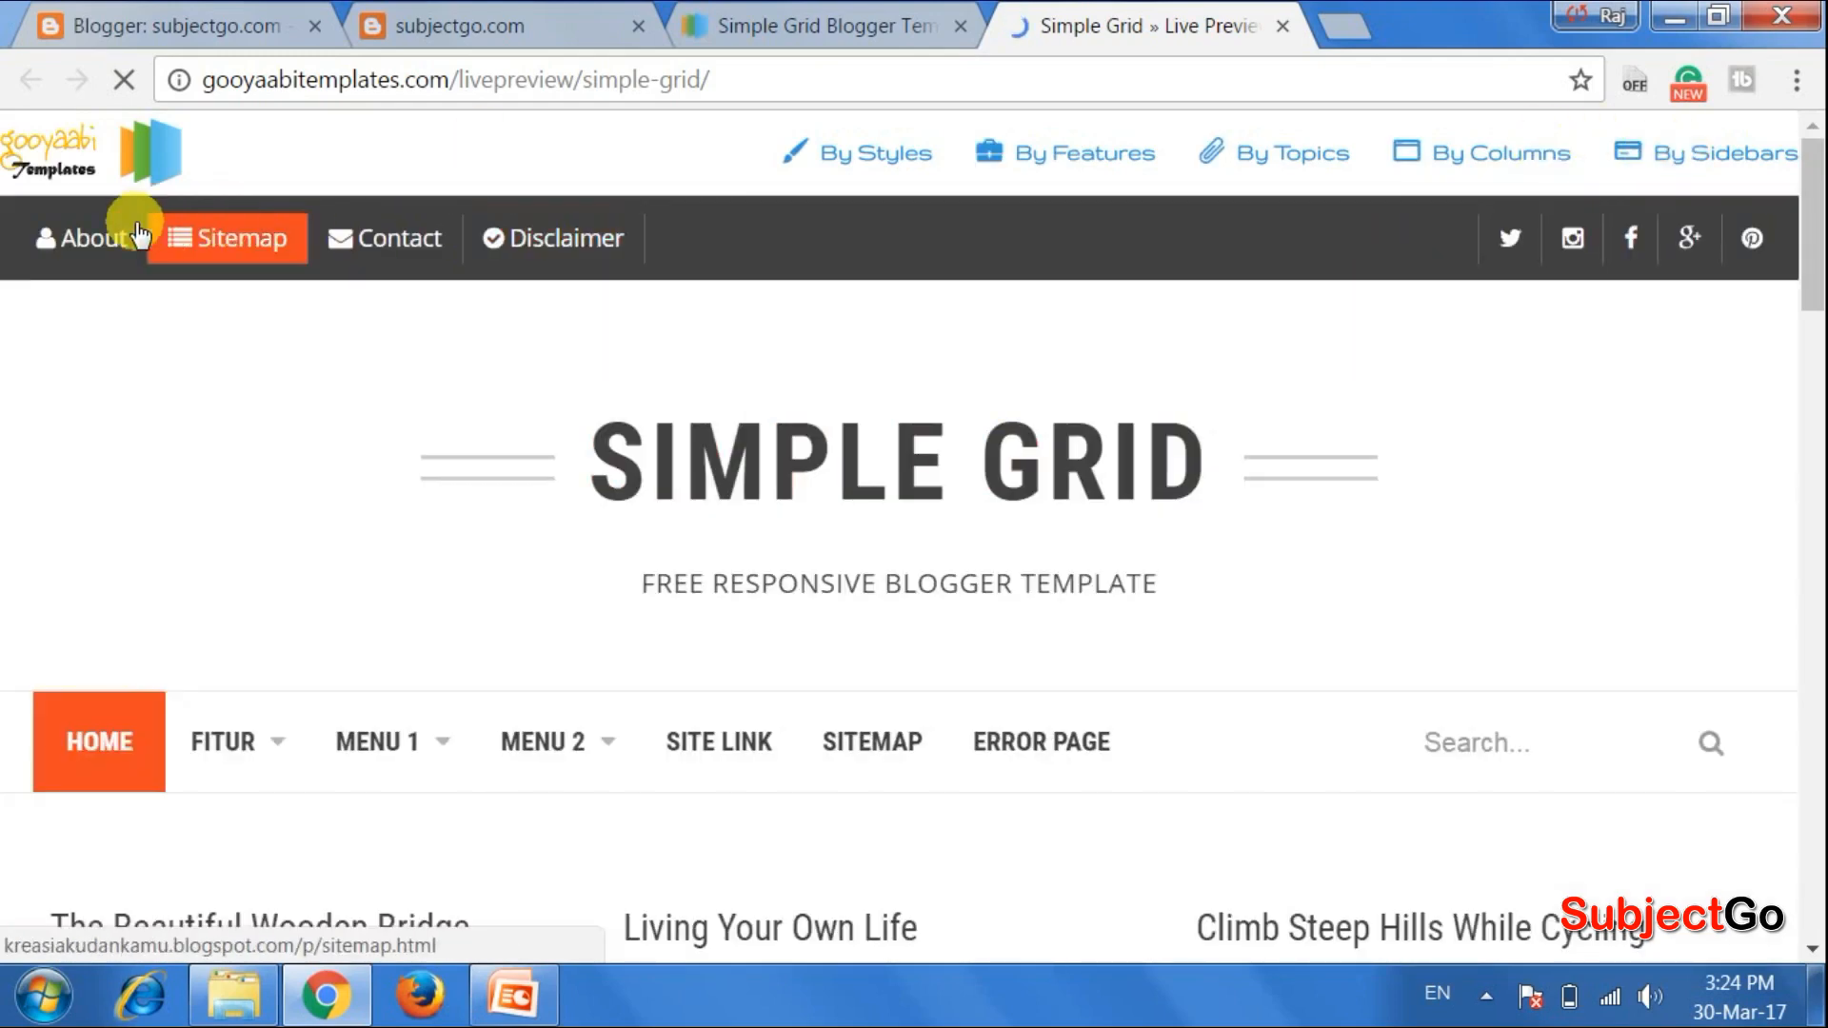
scroll(1665, 596, "down", 10)
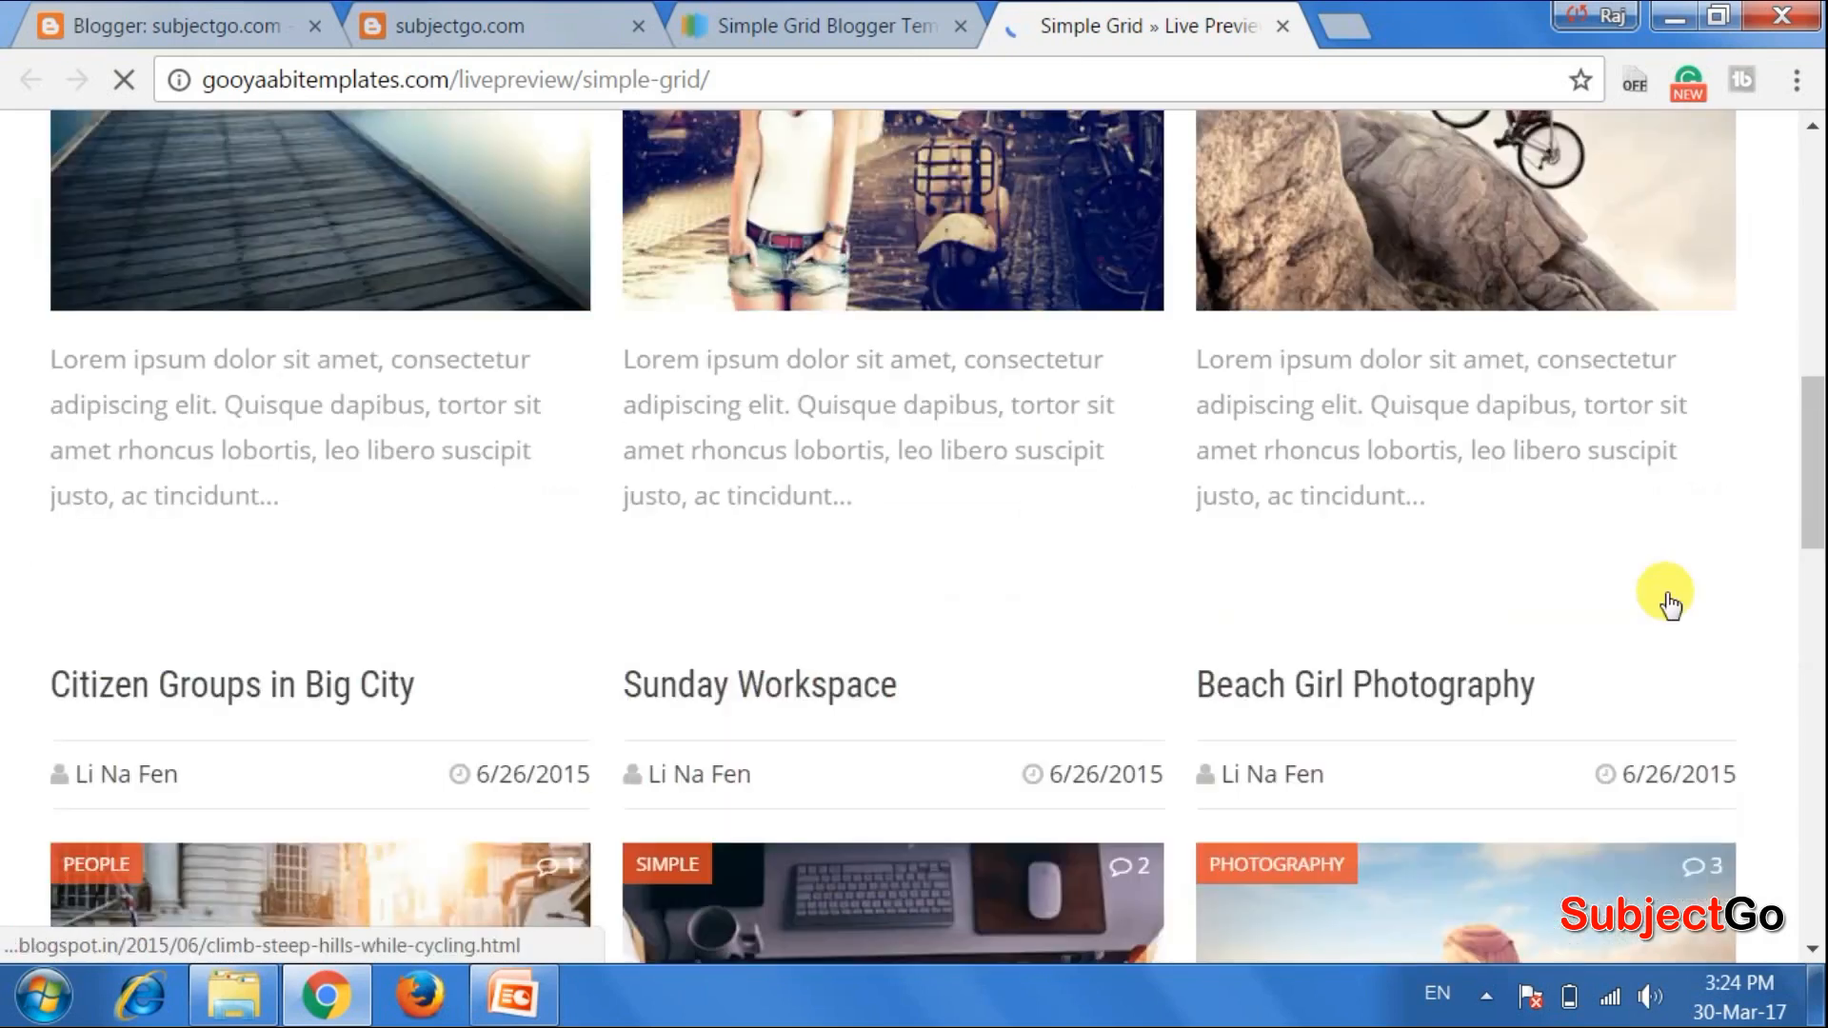
scroll(1665, 596, "down", 10)
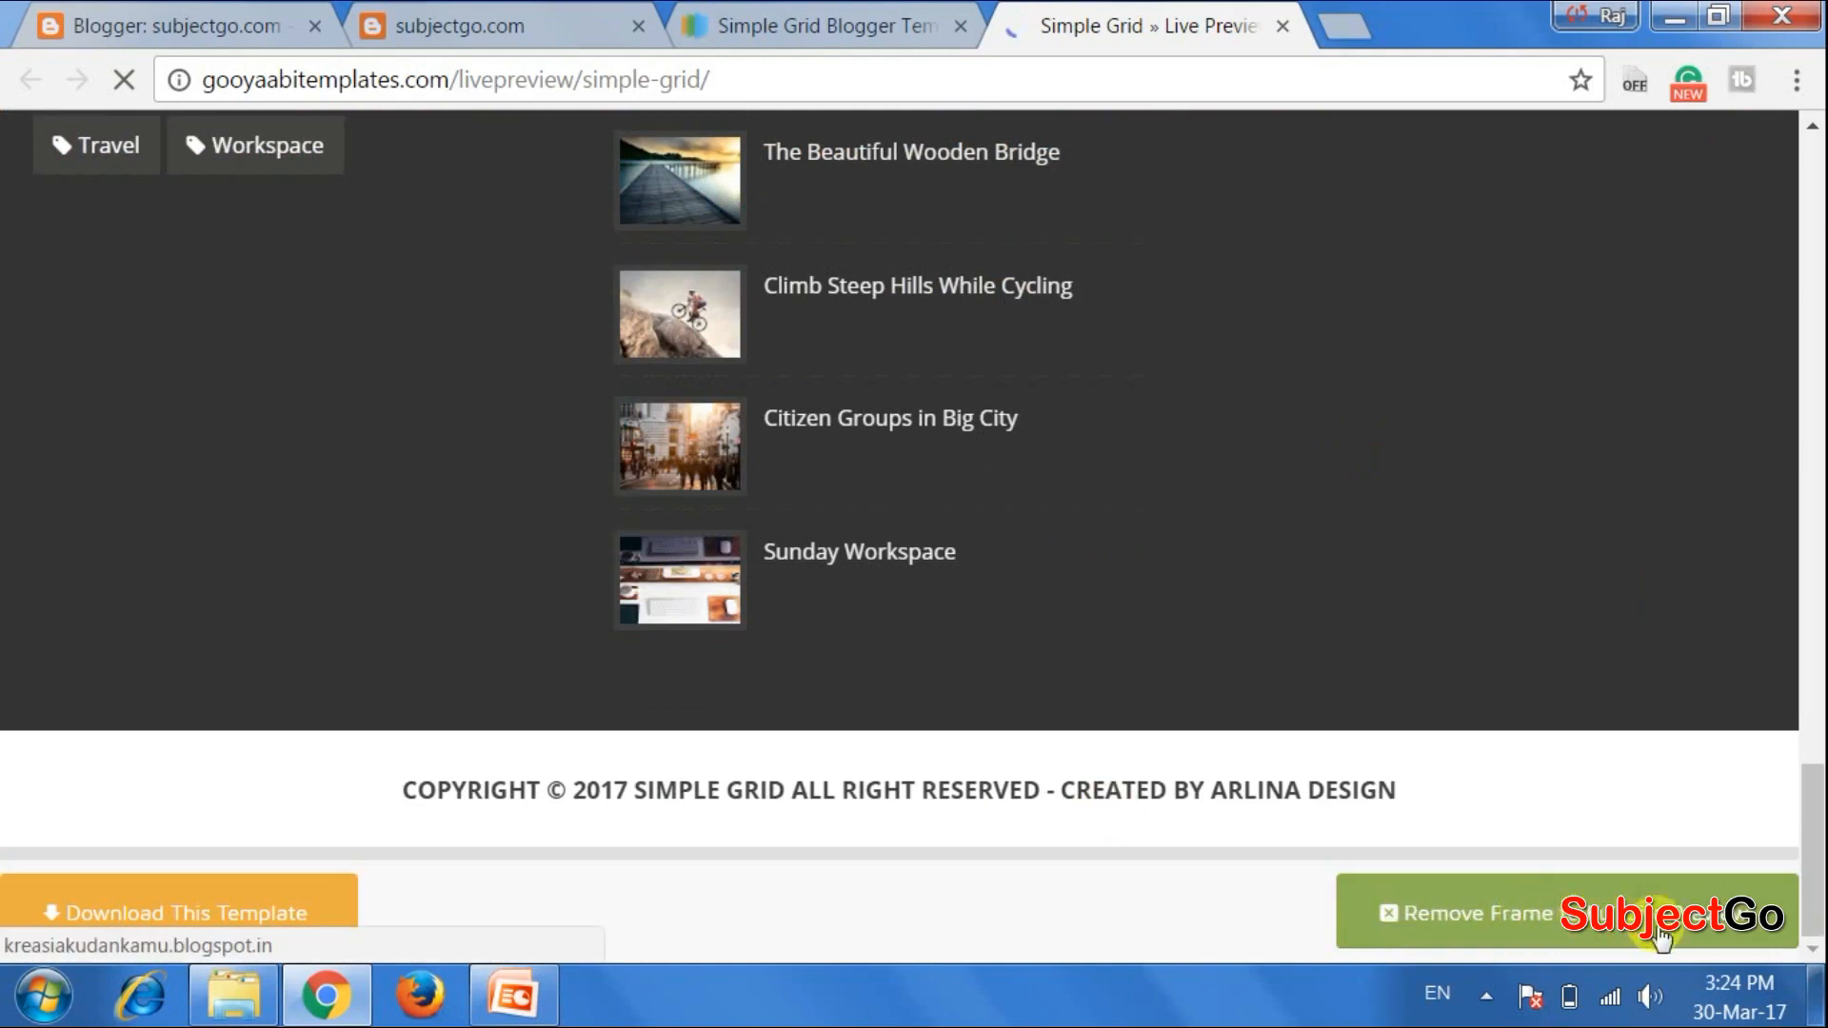
Remove the preview frame and examine the Simple Grid demo blog from header to footer
left_click(1711, 935)
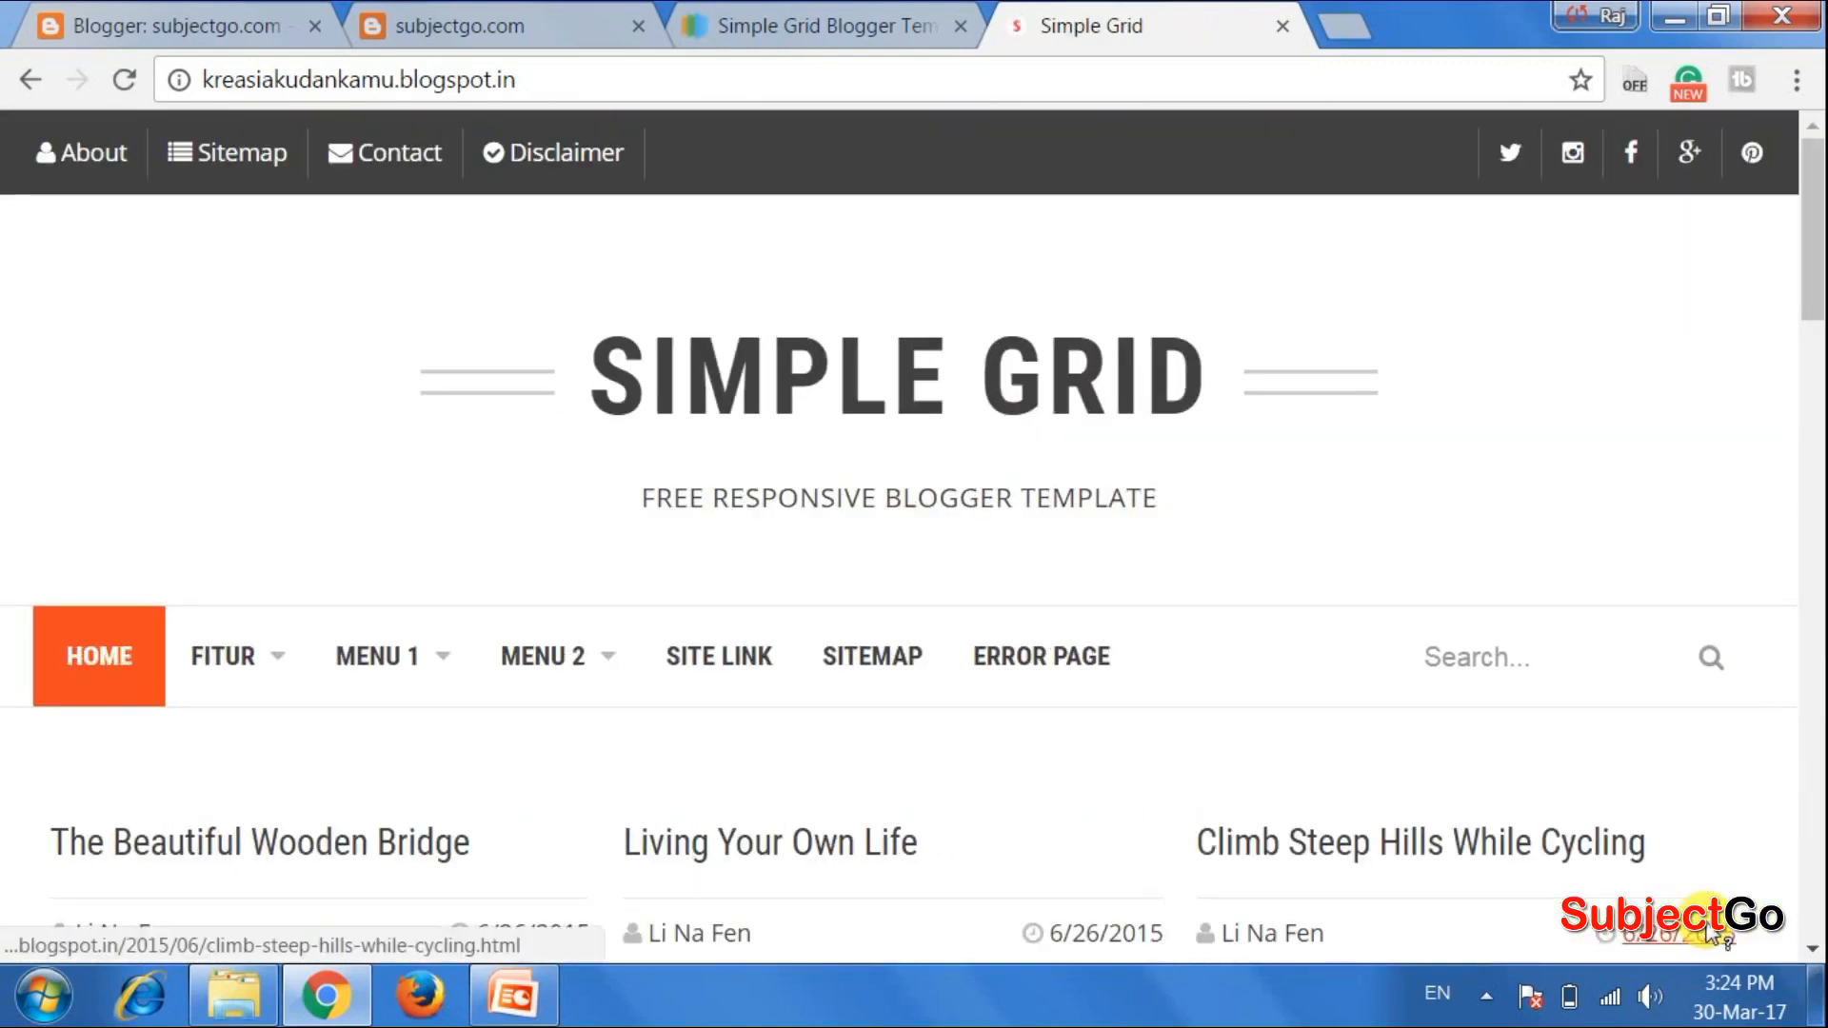
scroll(837, 582, "down", 4)
scroll(836, 583, "up", 4)
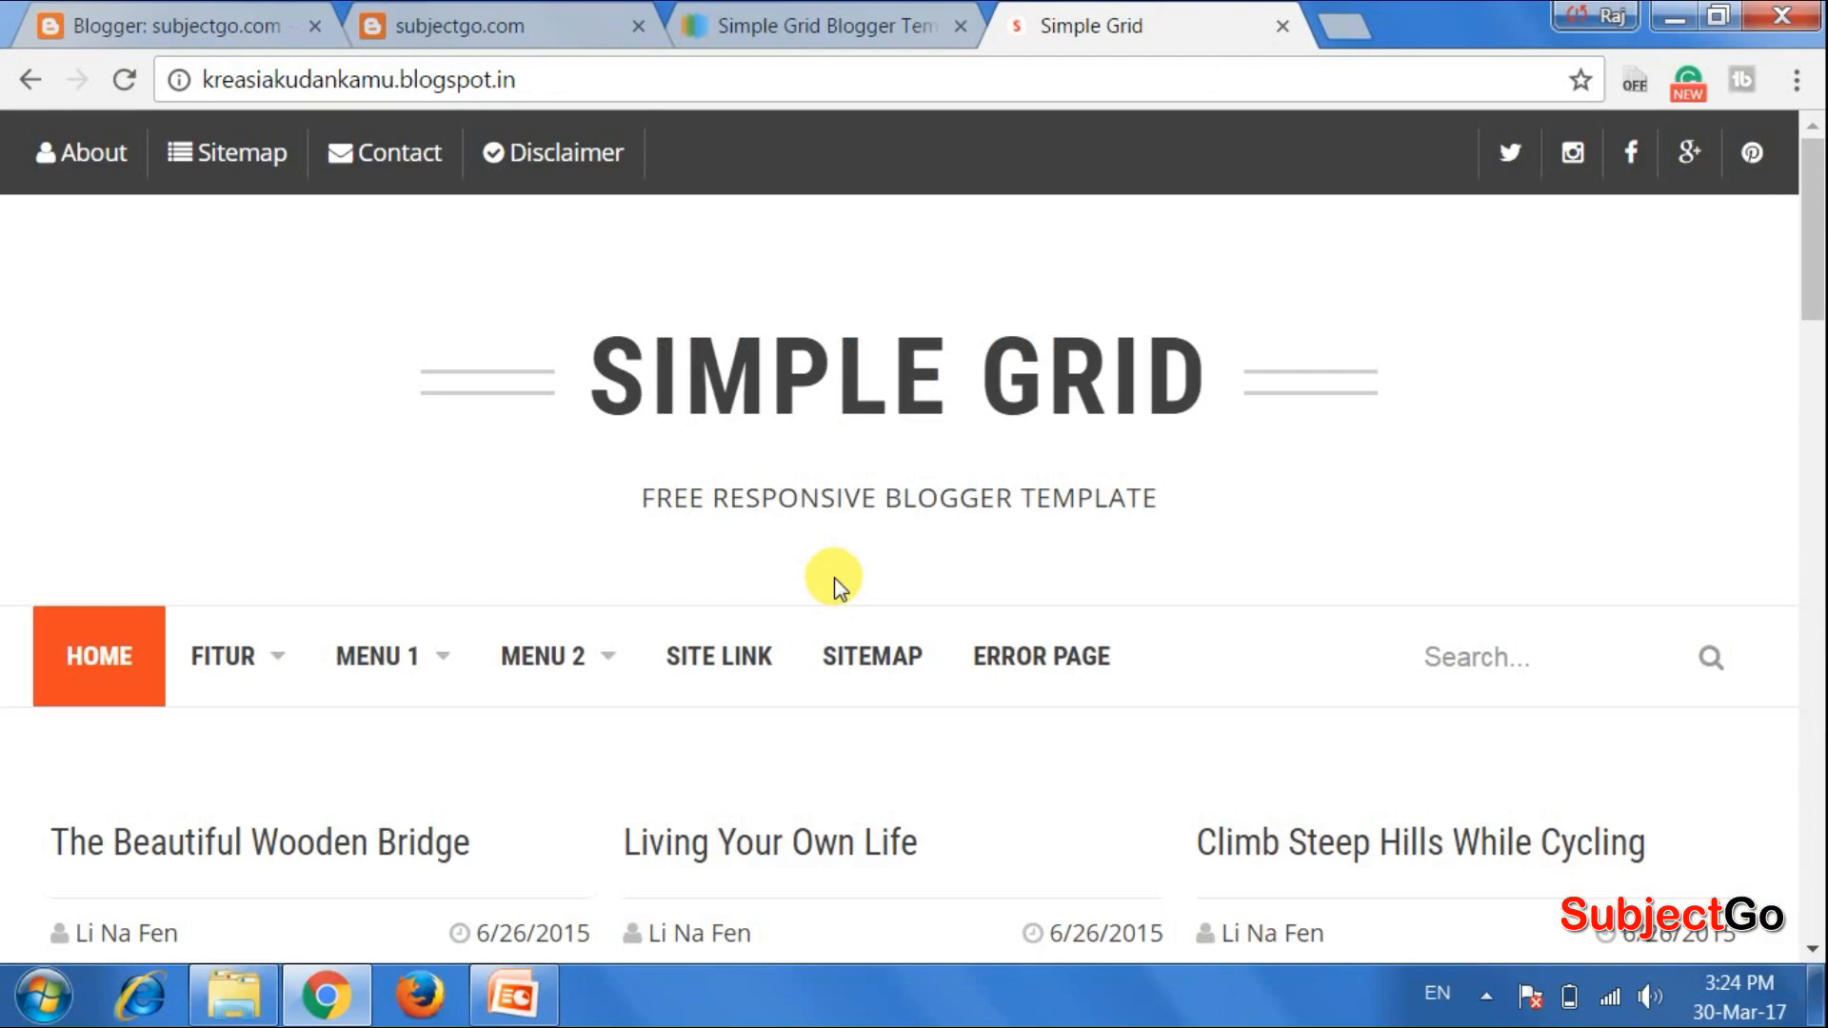
scroll(836, 585, "down", 20)
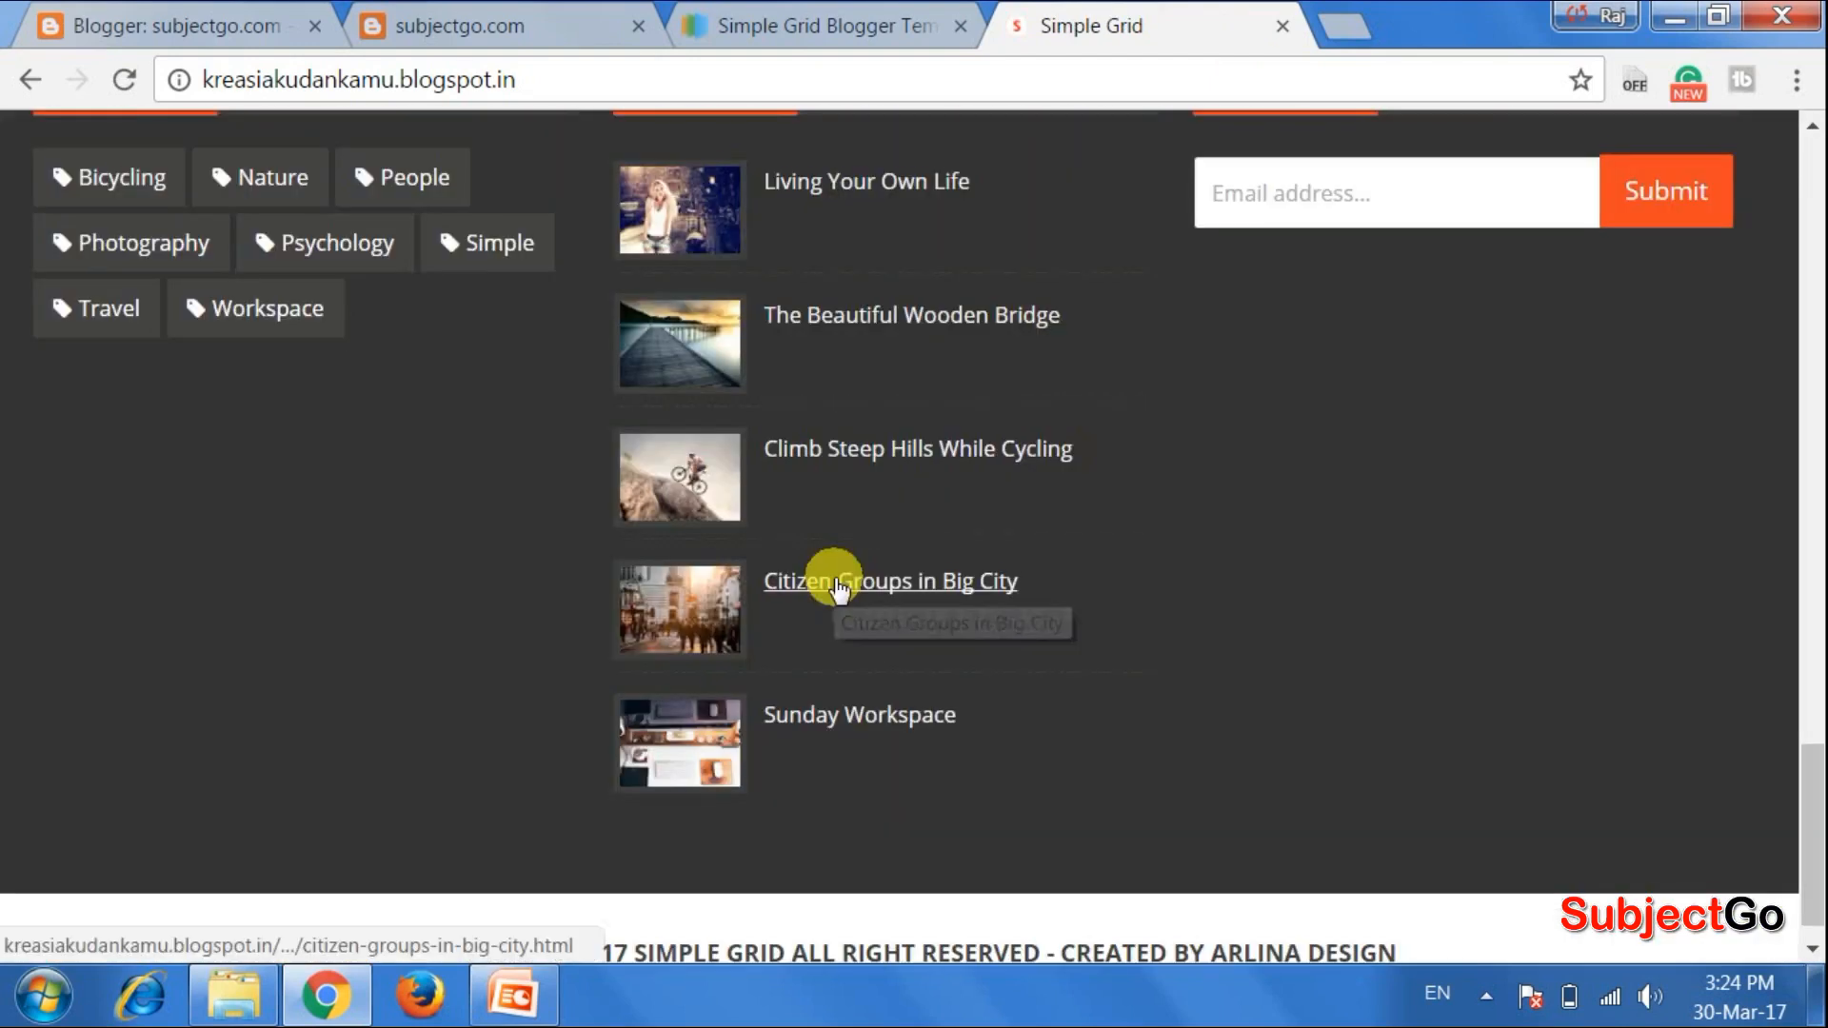
scroll(837, 585, "up", 20)
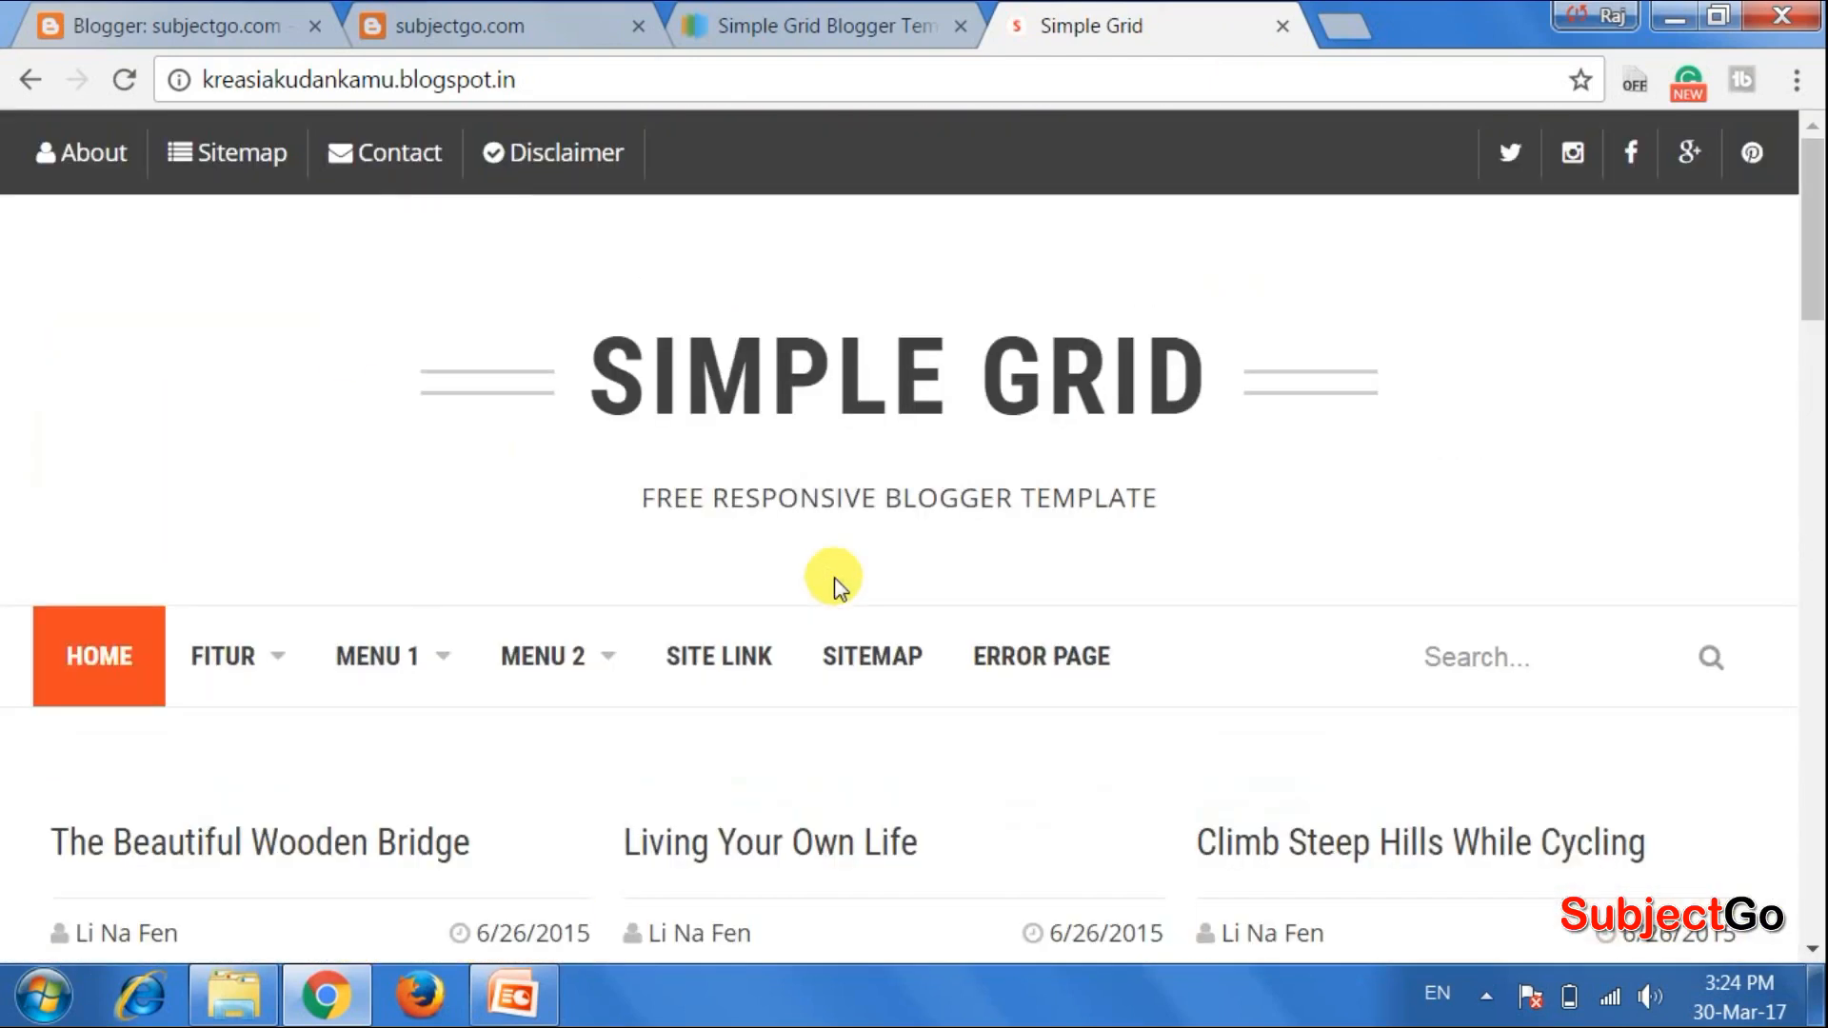
Return to the framed preview, go to the template's download page and download the Simple Grid zip file
left_click(20, 77)
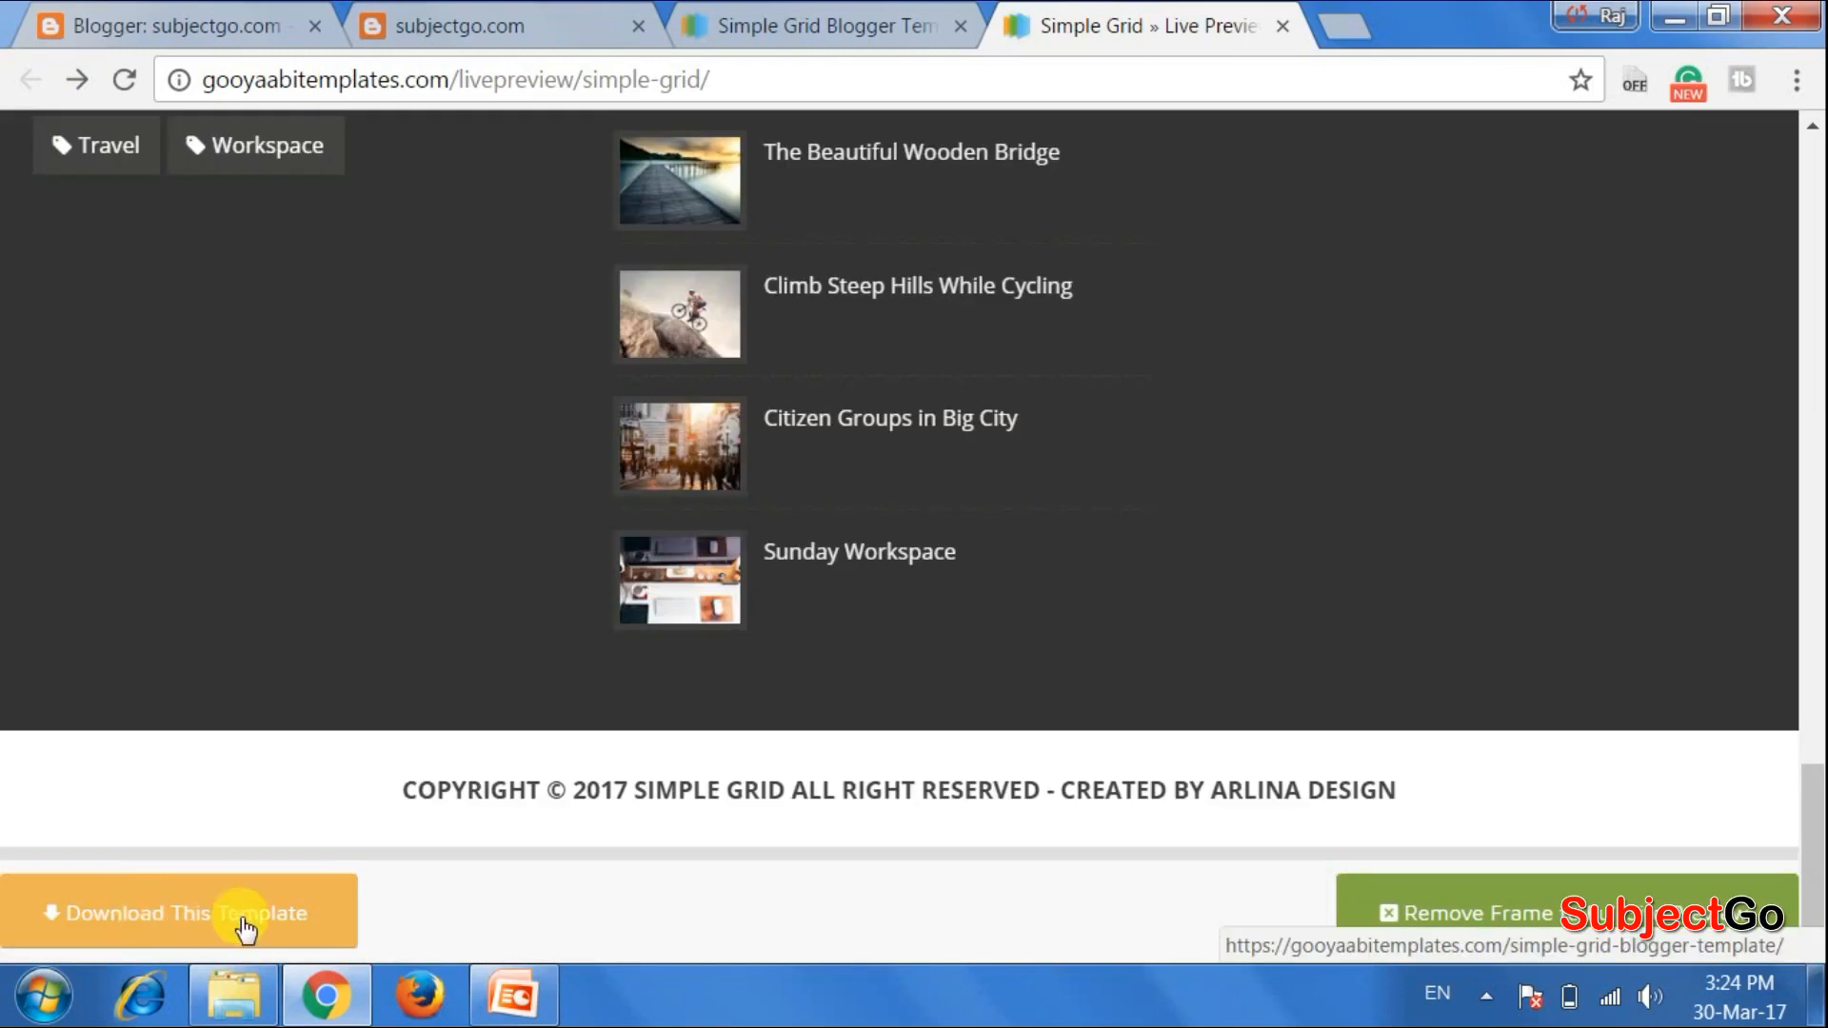
left_click(244, 926)
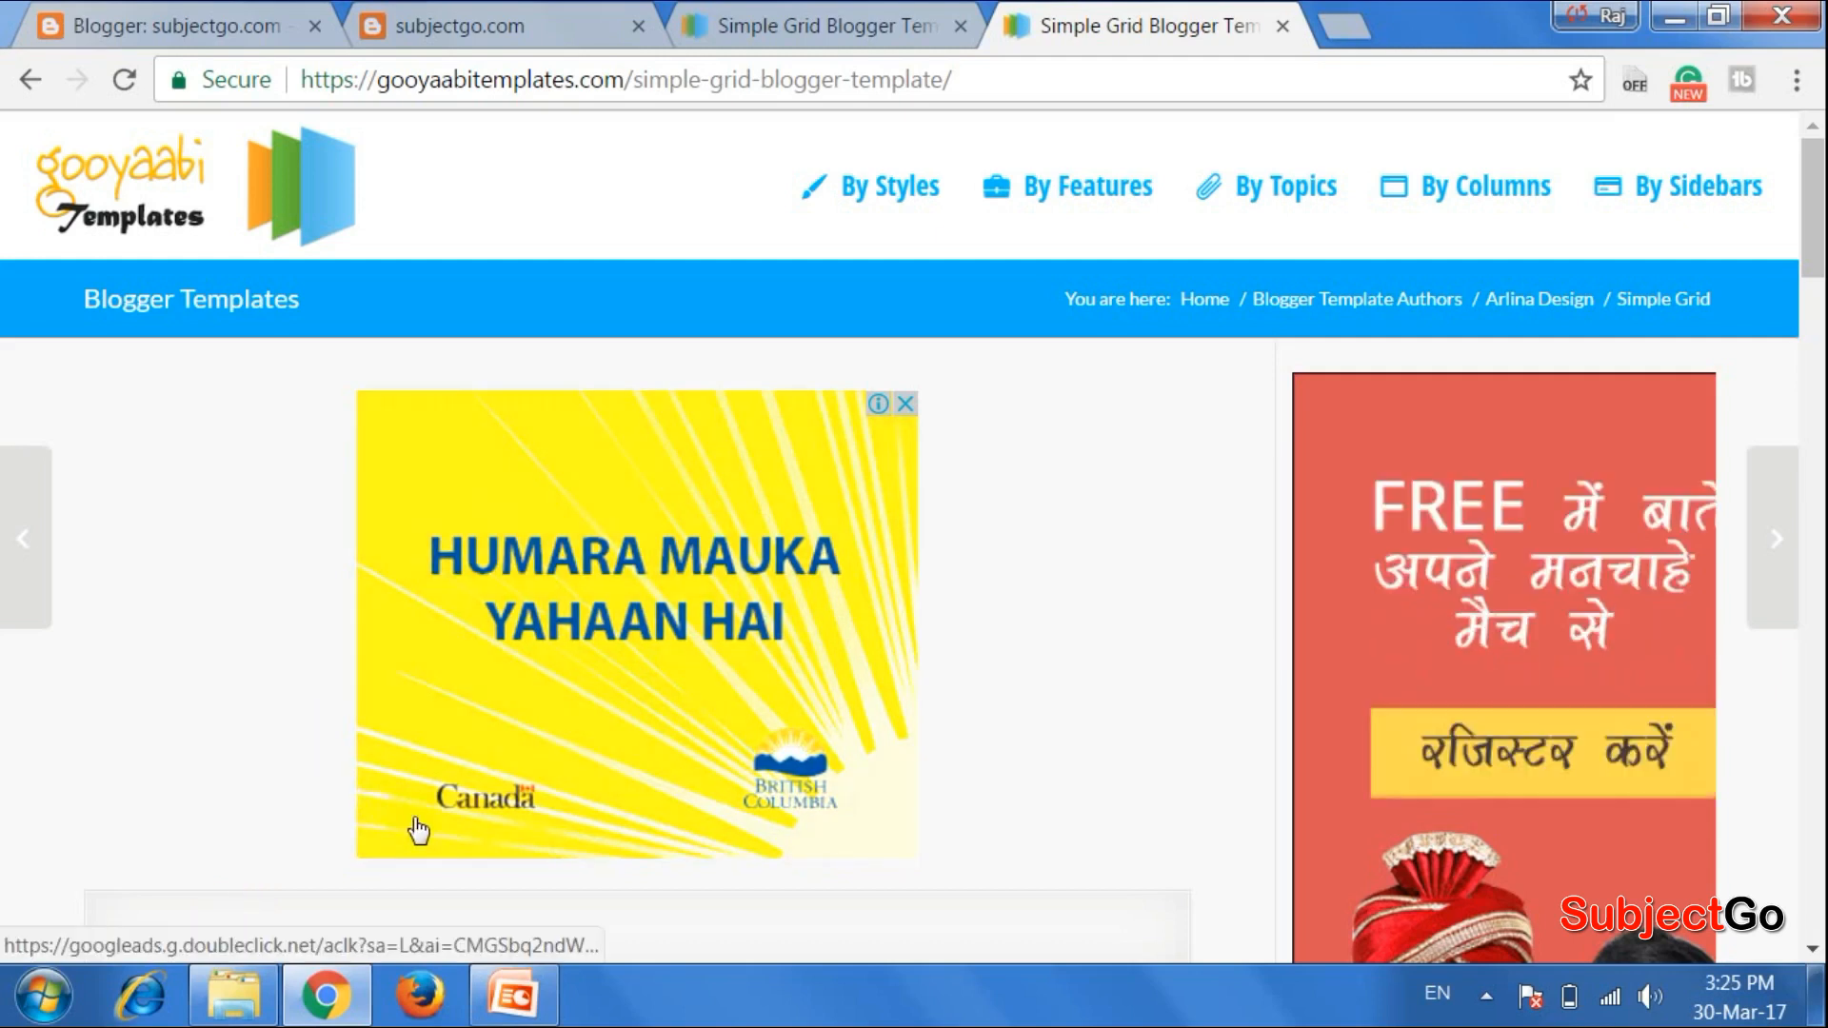
scroll(281, 704, "down", 3)
scroll(282, 704, "down", 6)
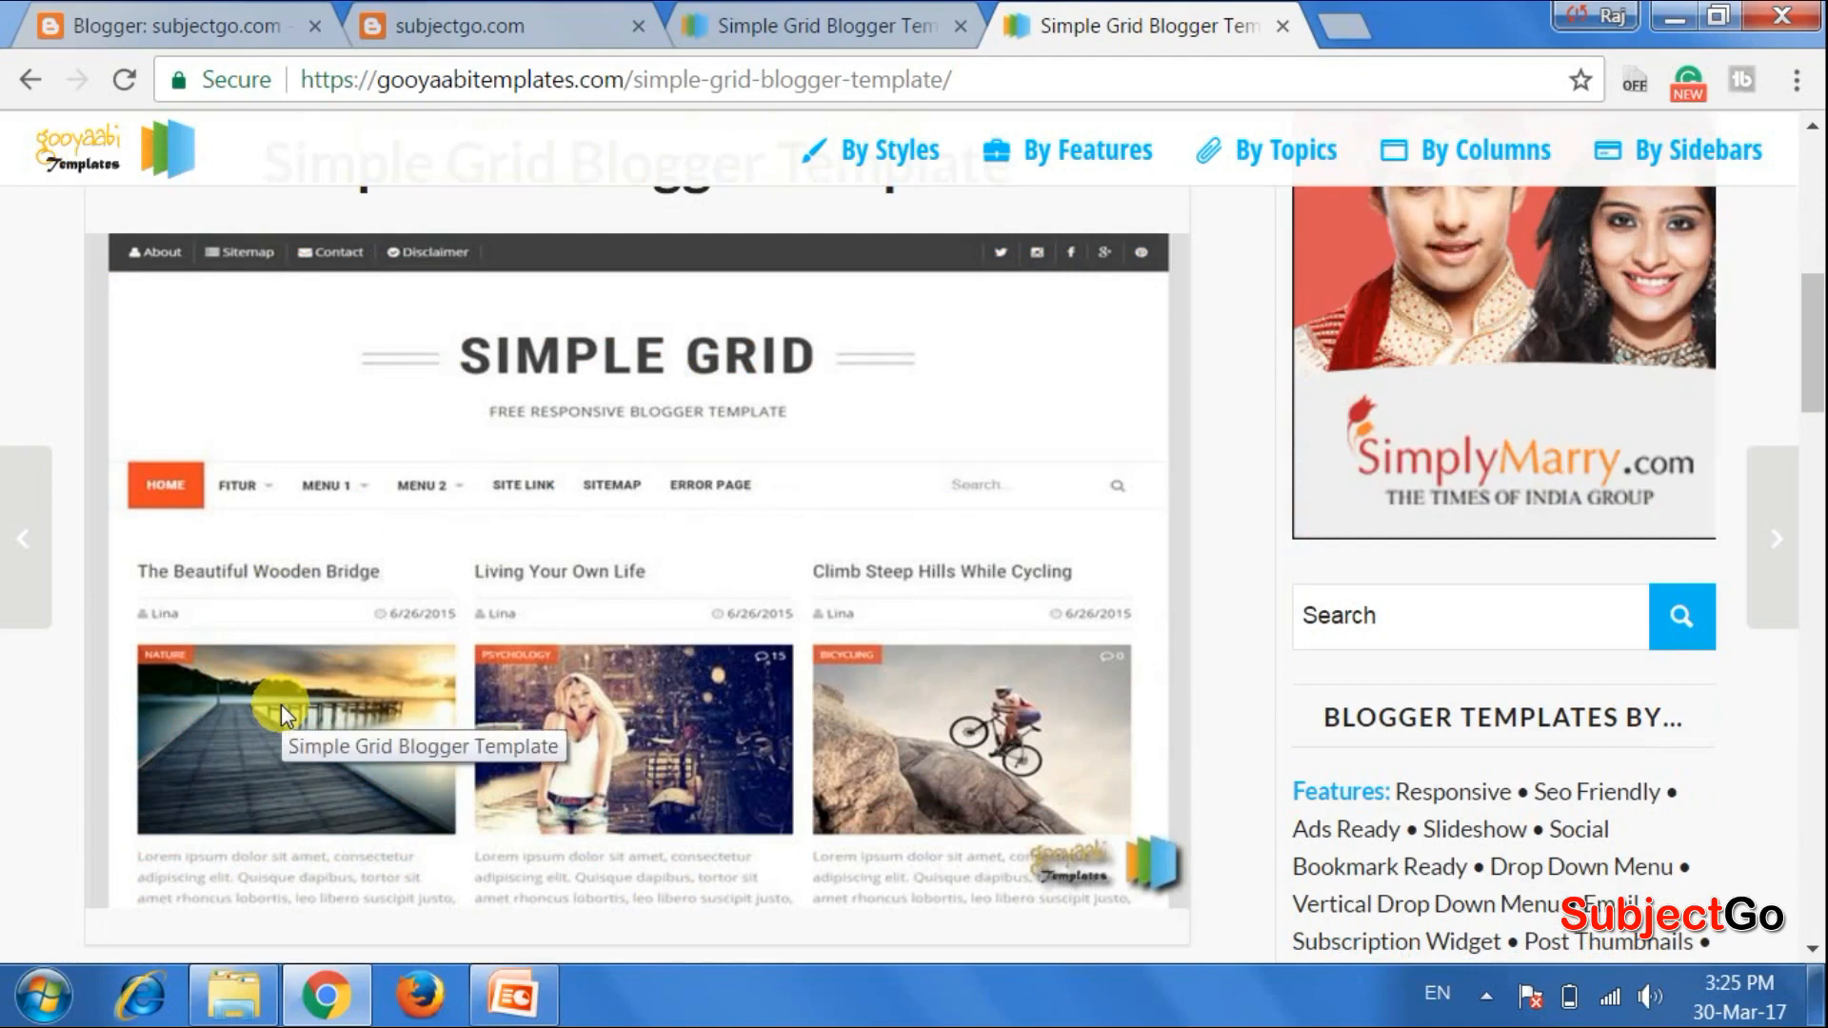
scroll(282, 705, "down", 3)
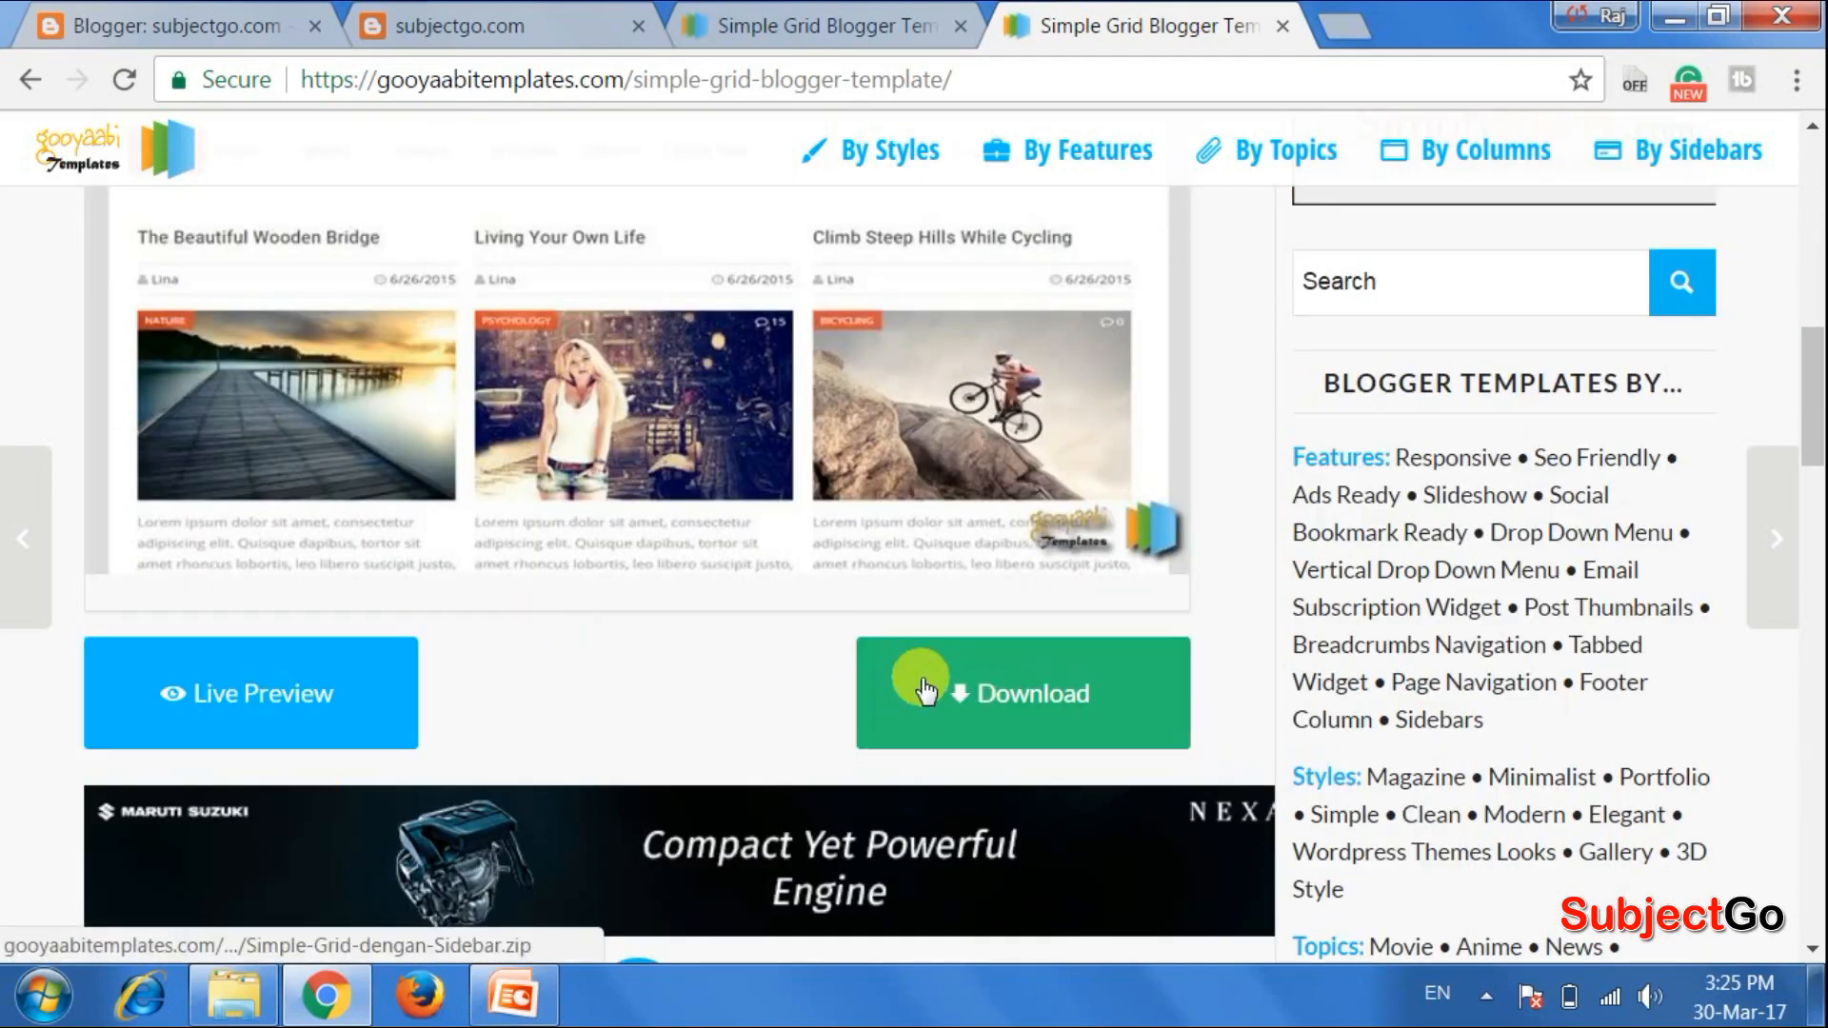
left_click(1003, 693)
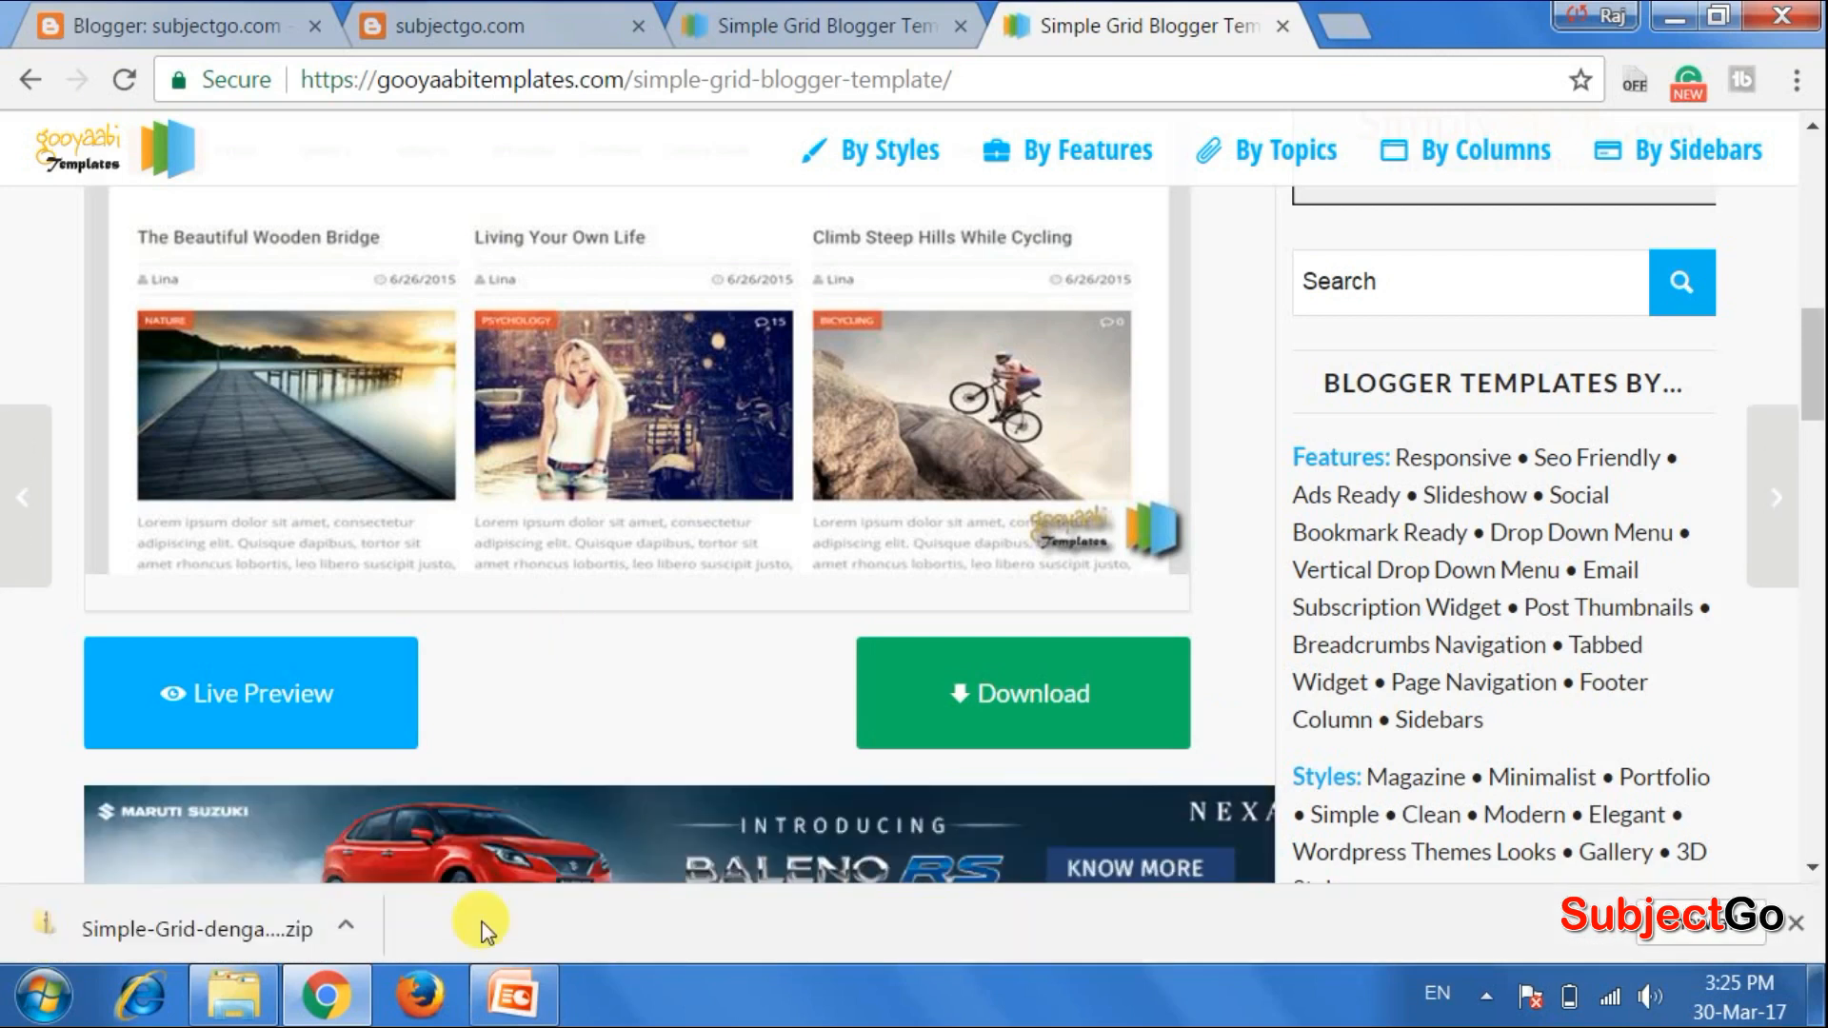
Extract all files from Simple-Grid-dengan-Sidebar.zip in the Downloads folder
left_click(160, 942)
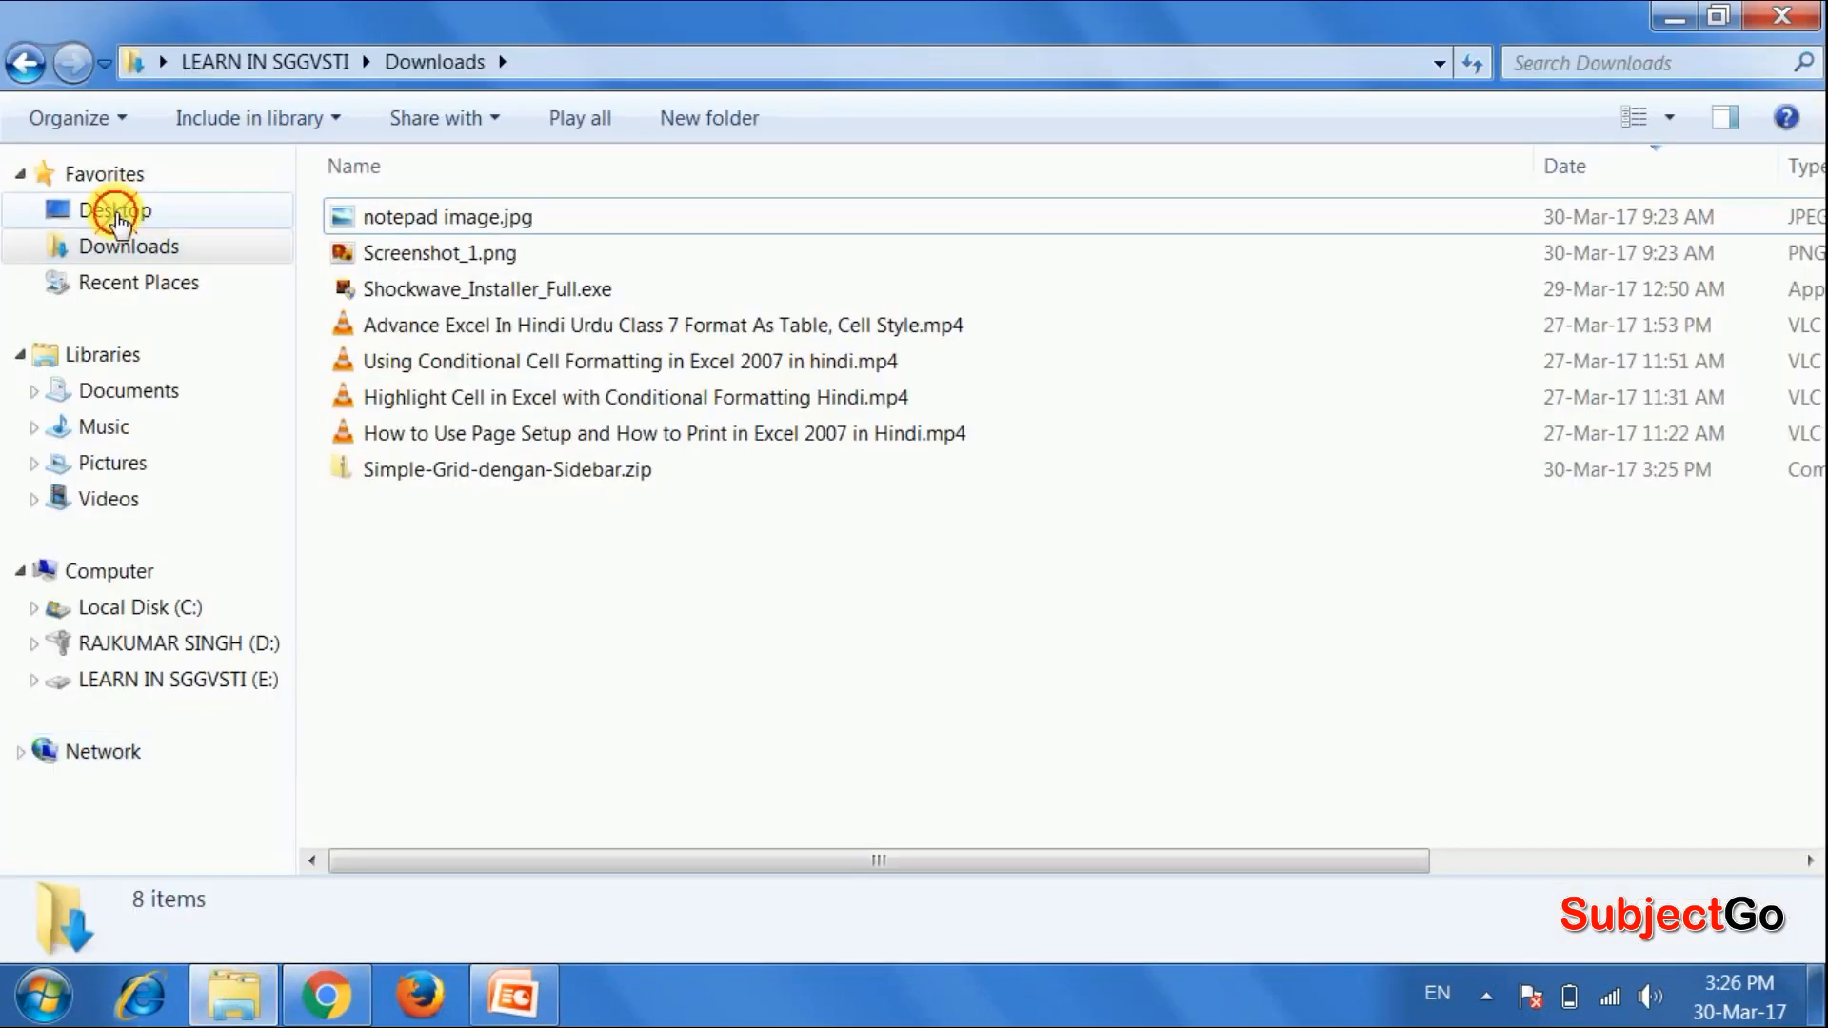
left_click(116, 219)
left_click(114, 245)
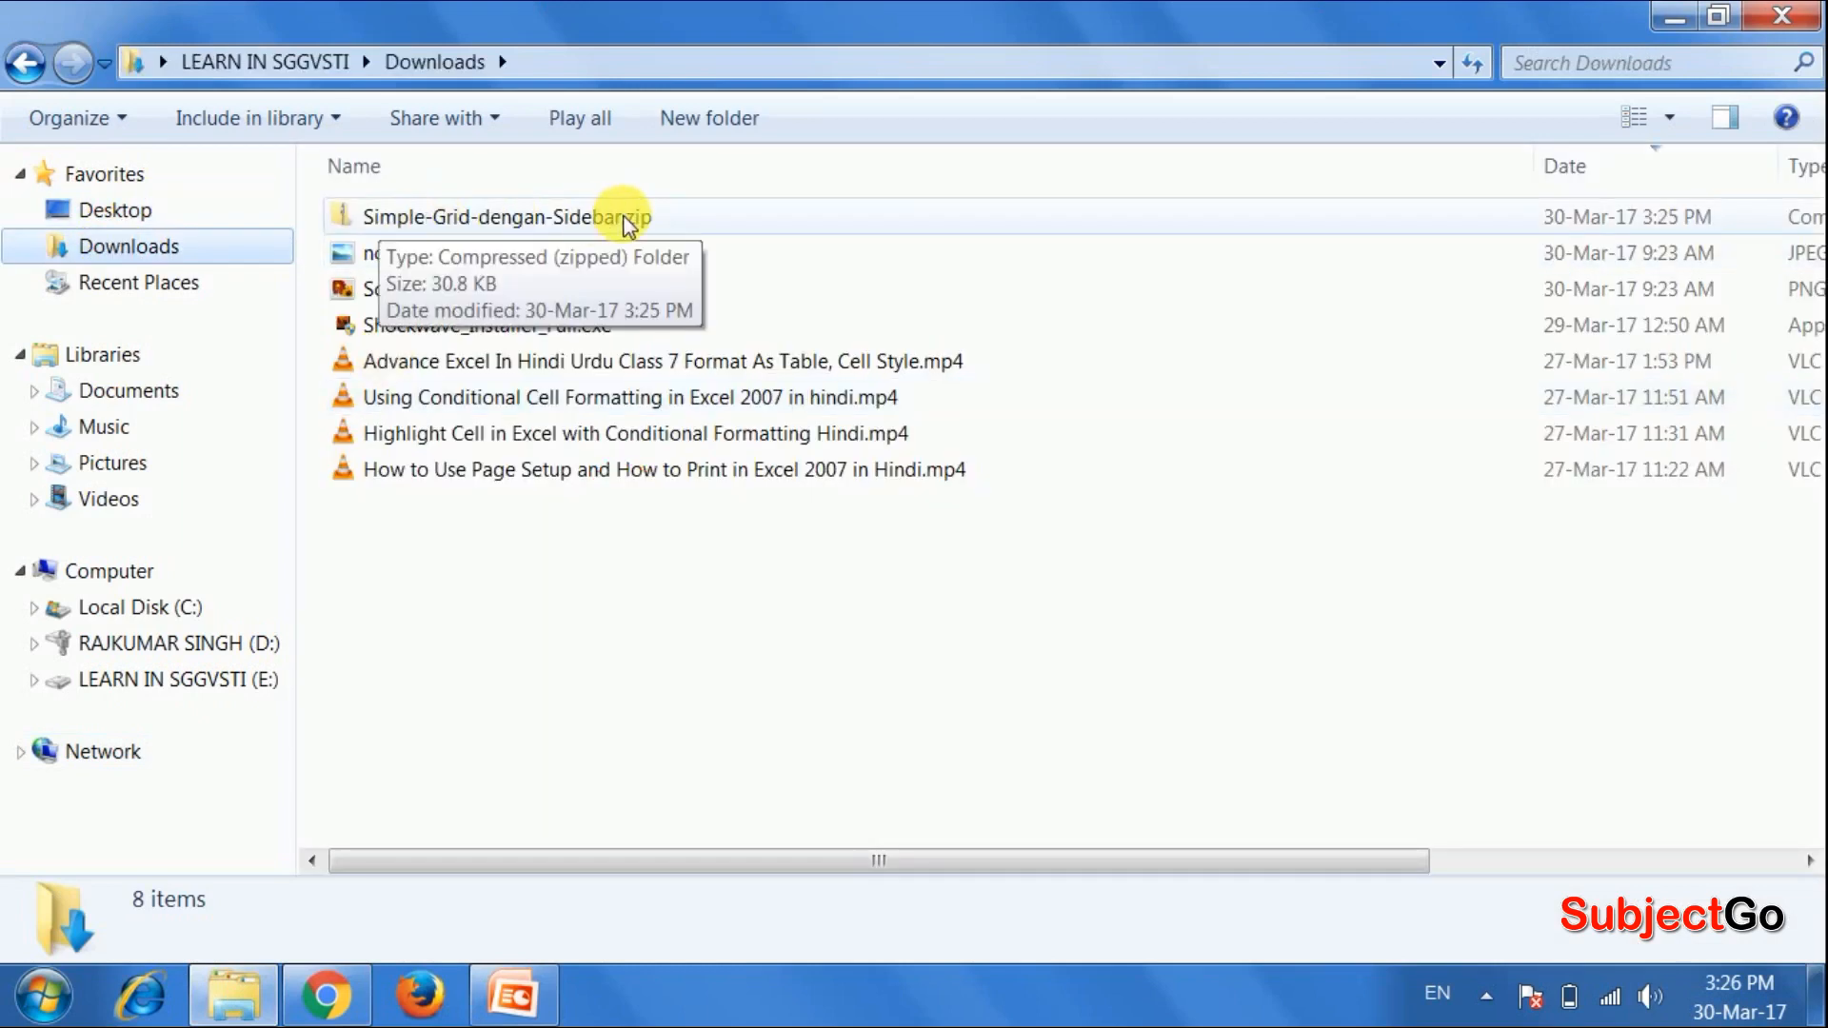
left_click(478, 211)
right_click(478, 215)
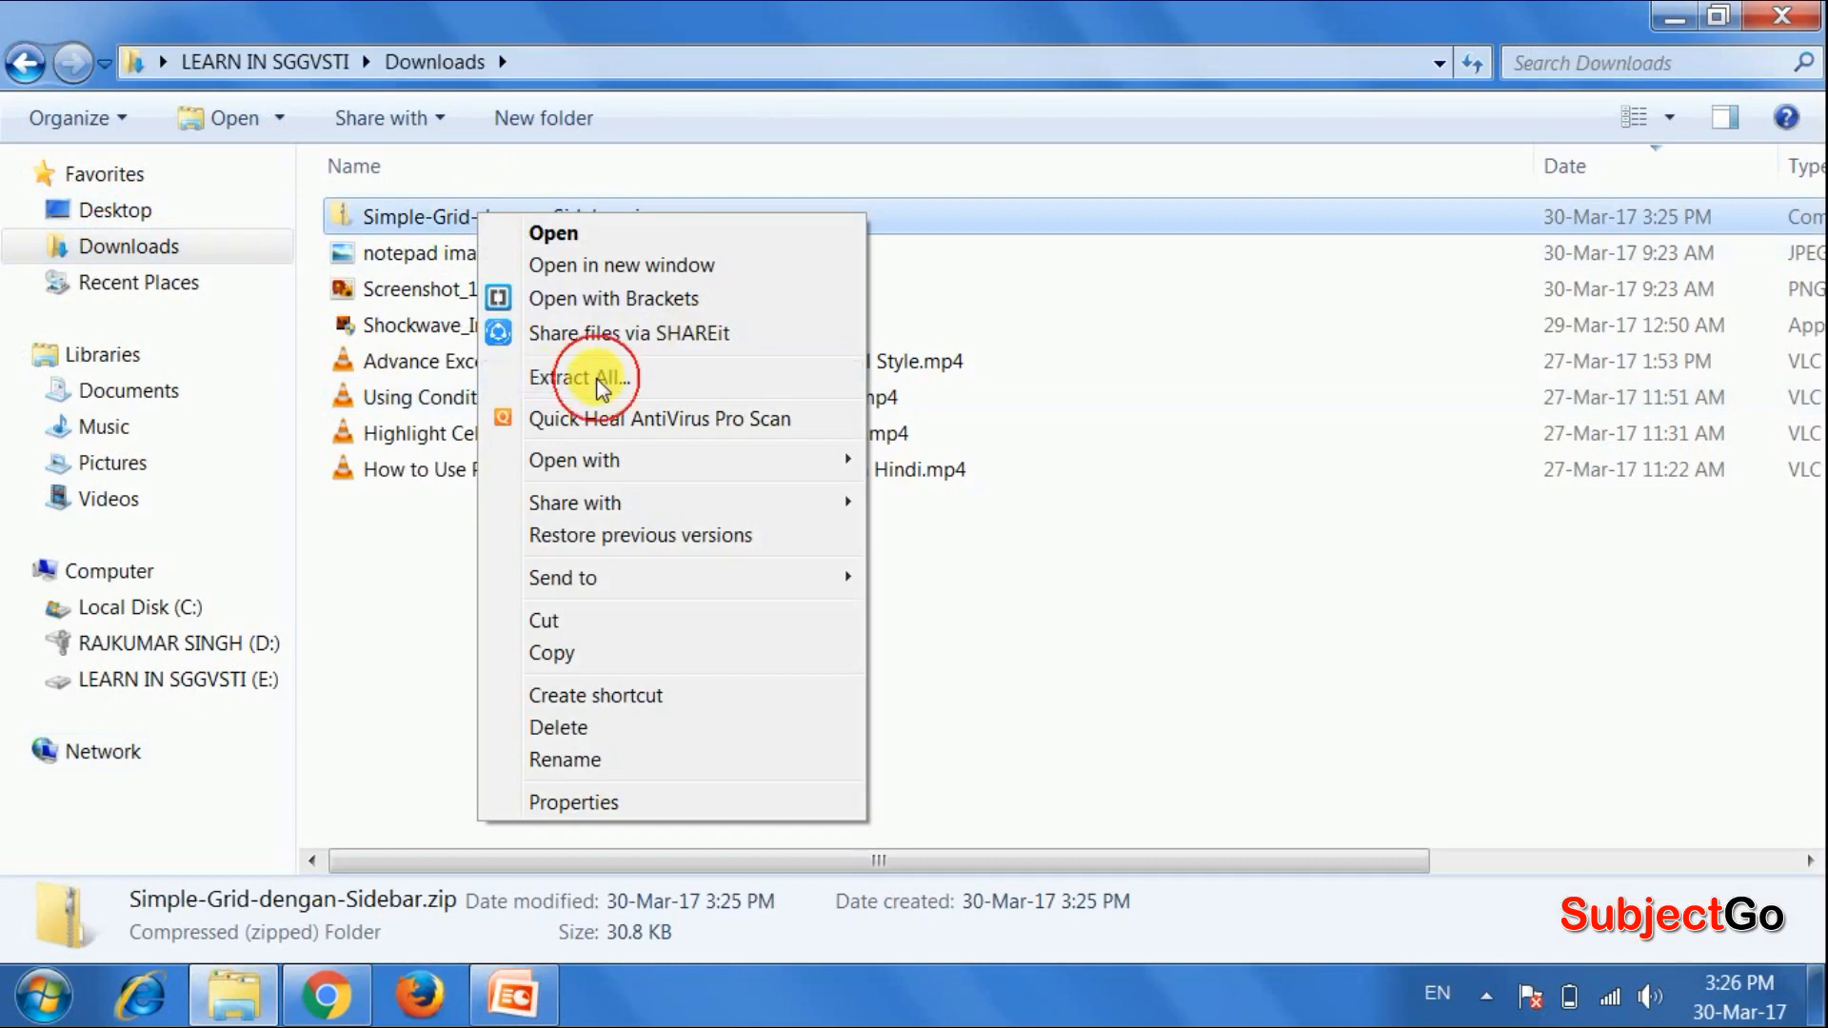
left_click(554, 379)
left_click(1180, 830)
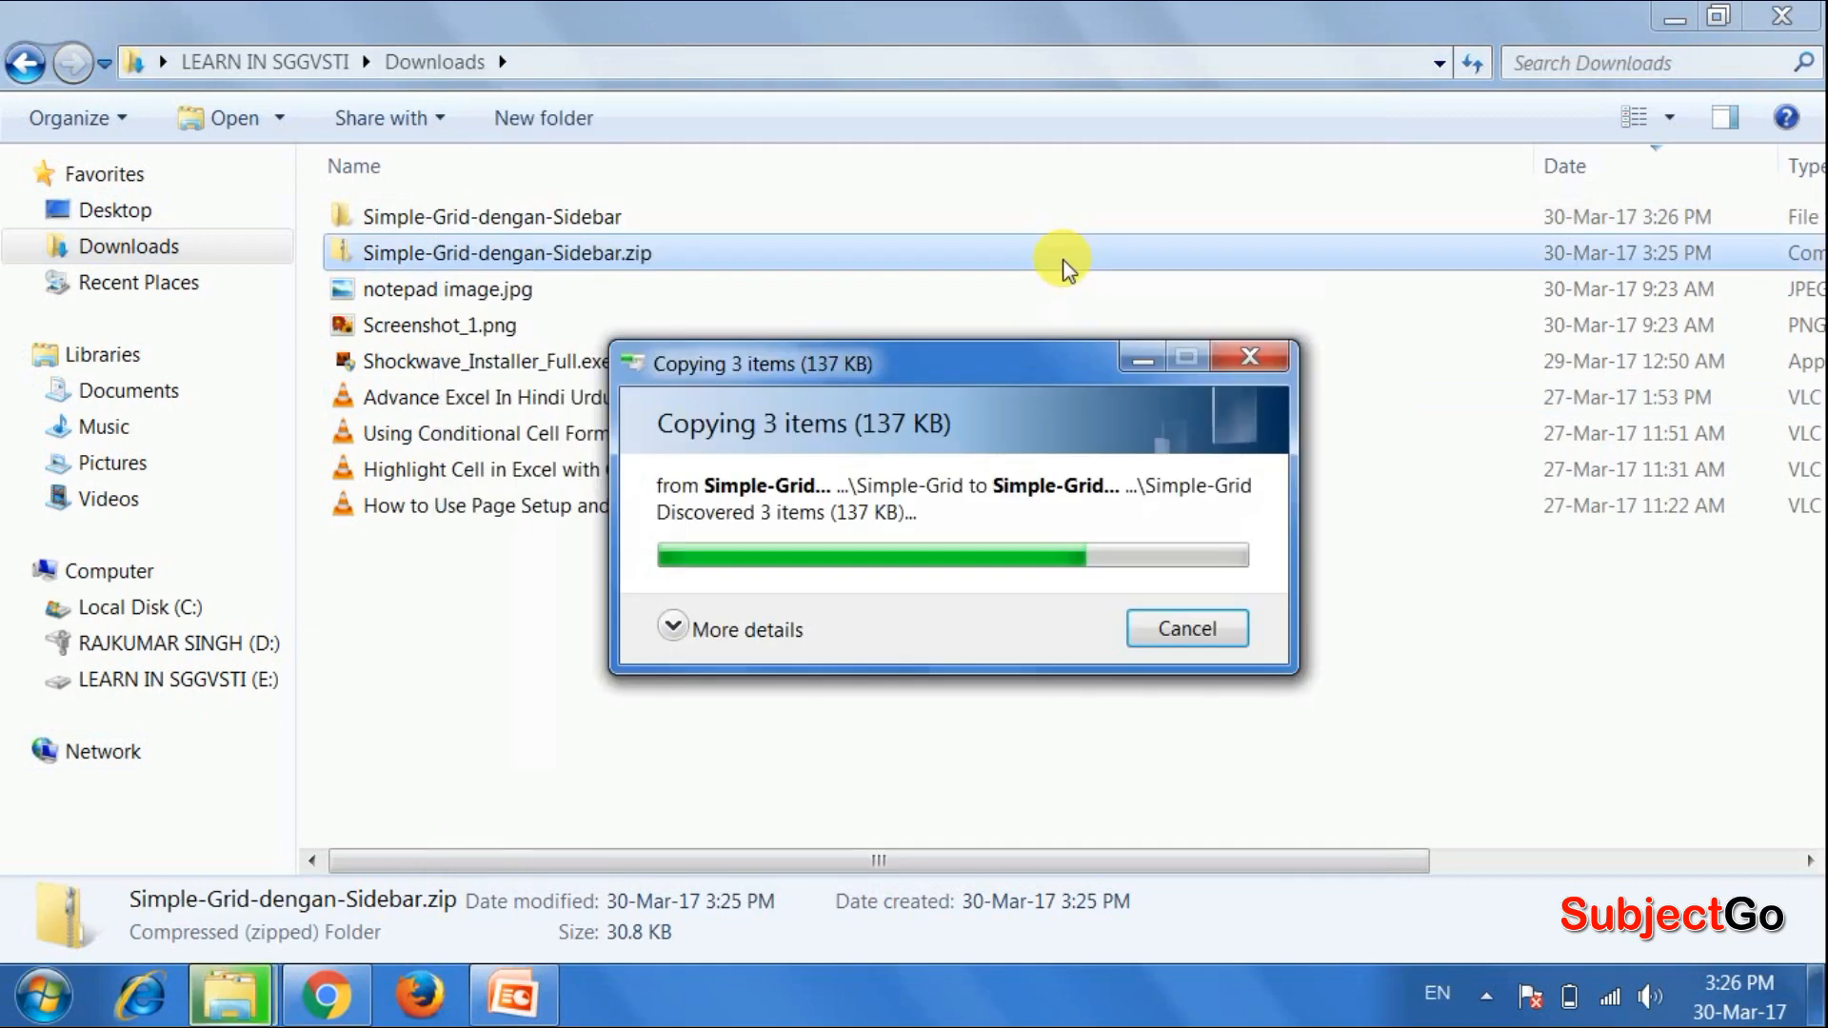
left_click(691, 686)
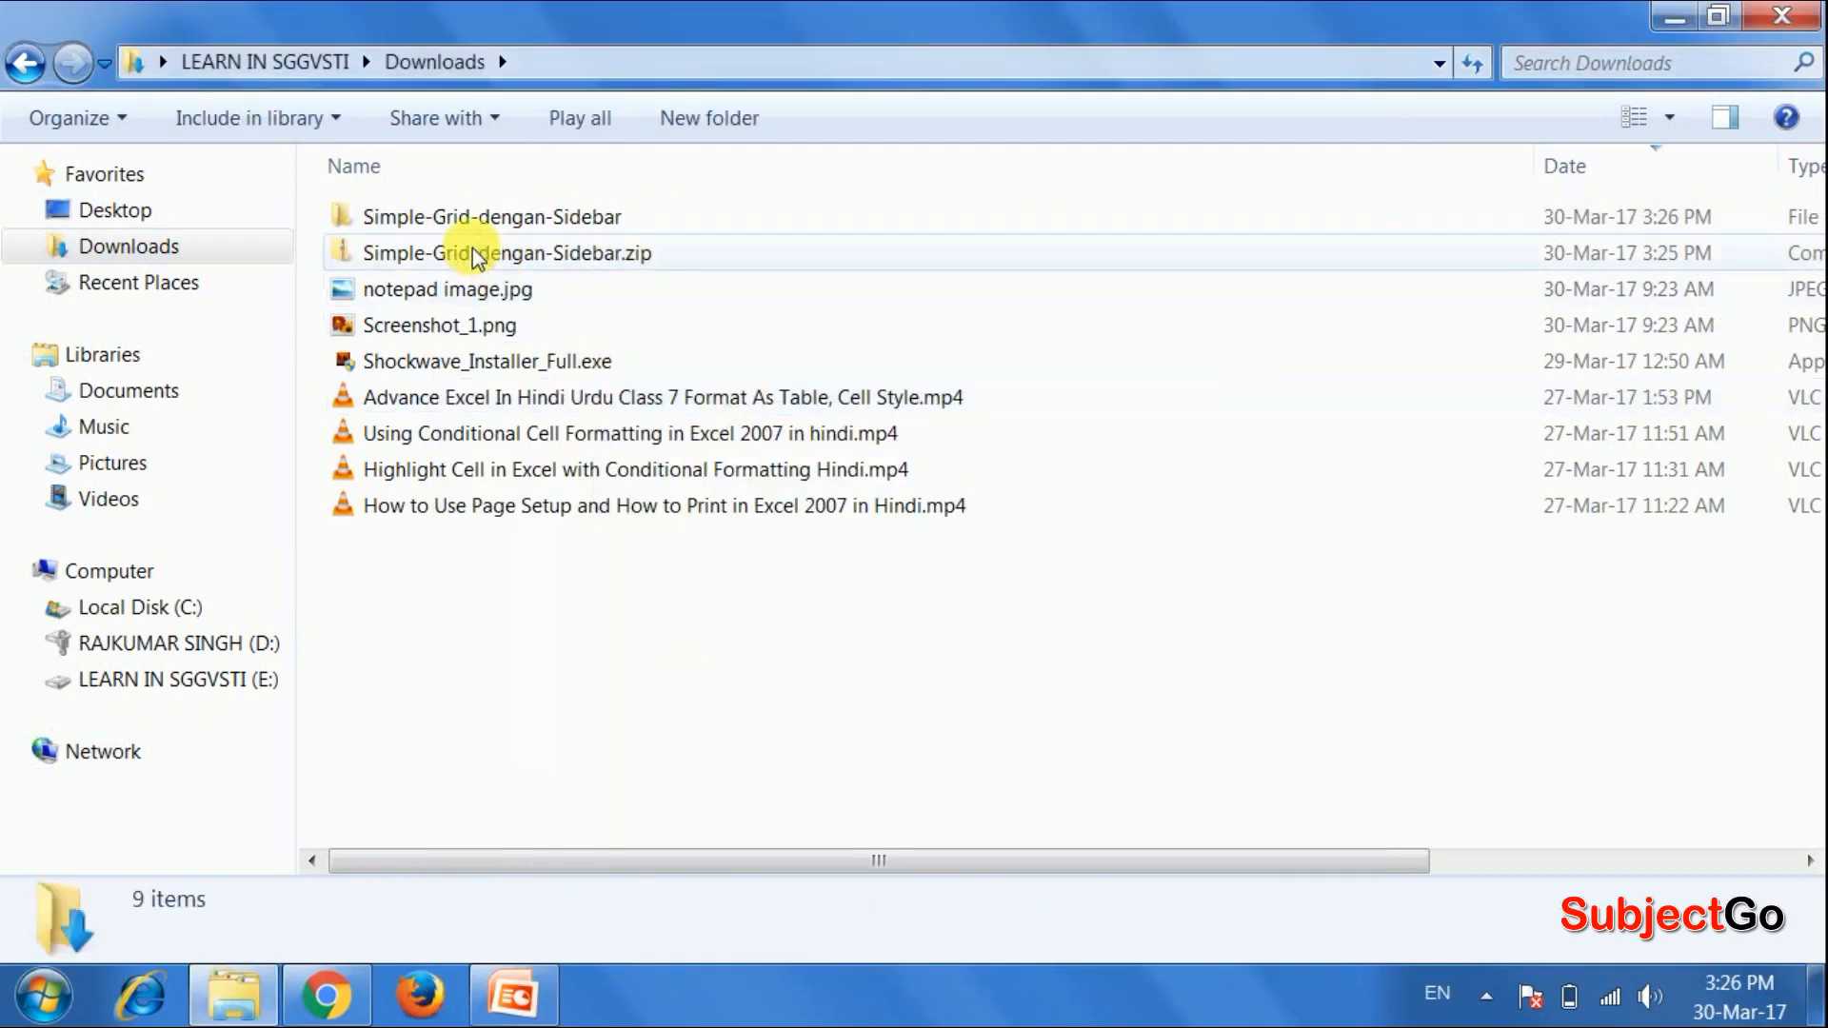
Open the extracted Simple-Grid-dengan-Sidebar folder and its Simple Grid dengan Sidebar subfolder
left_click(467, 251)
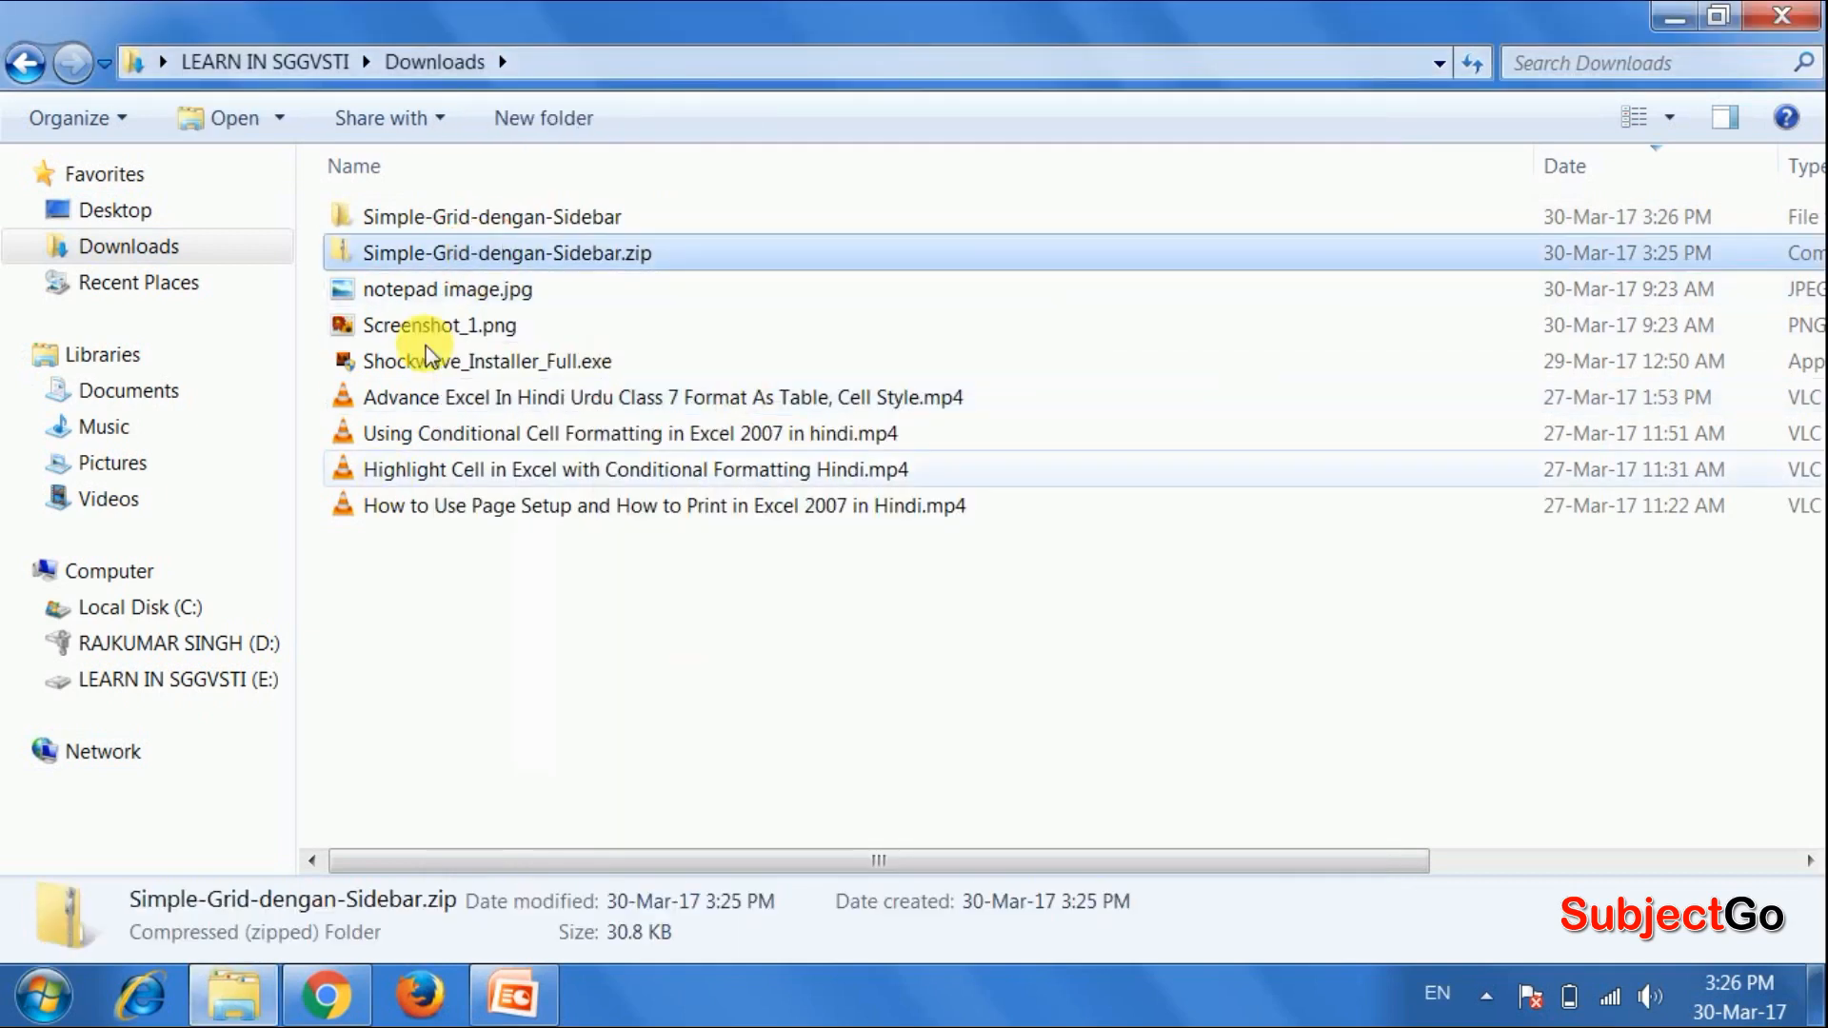
left_click(490, 215)
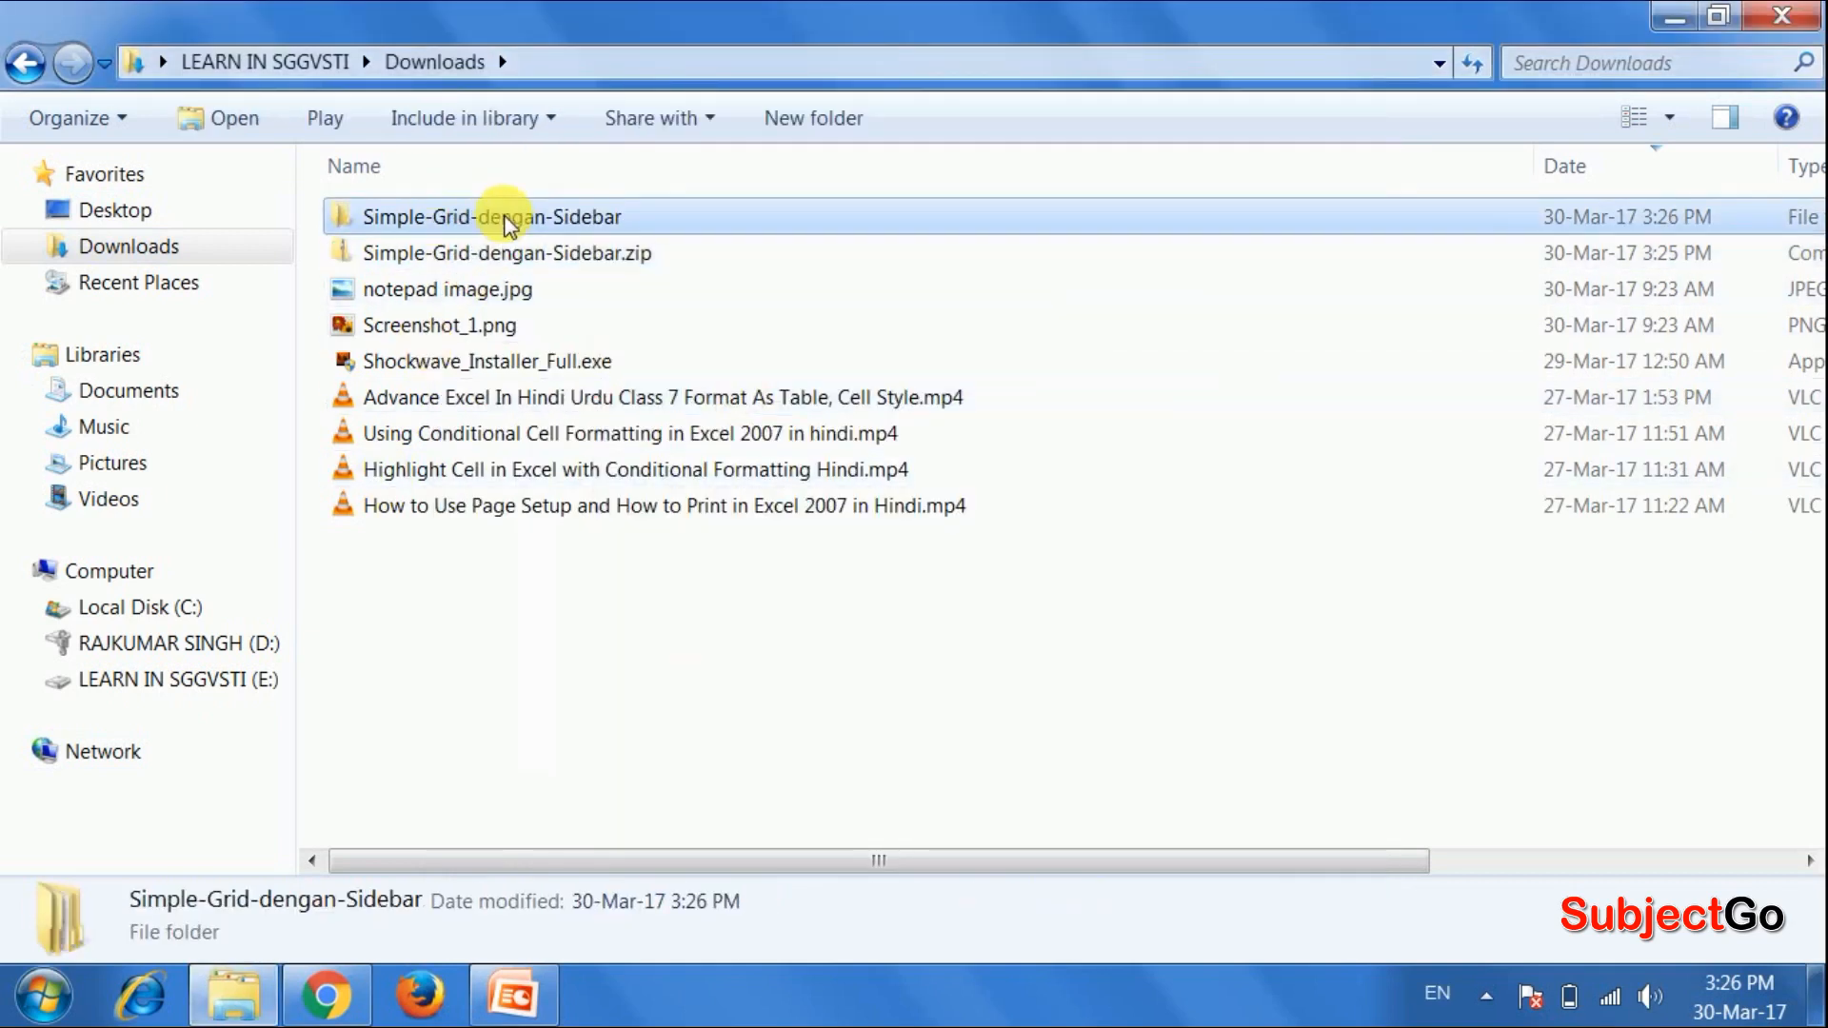
double_click(590, 215)
double_click(453, 215)
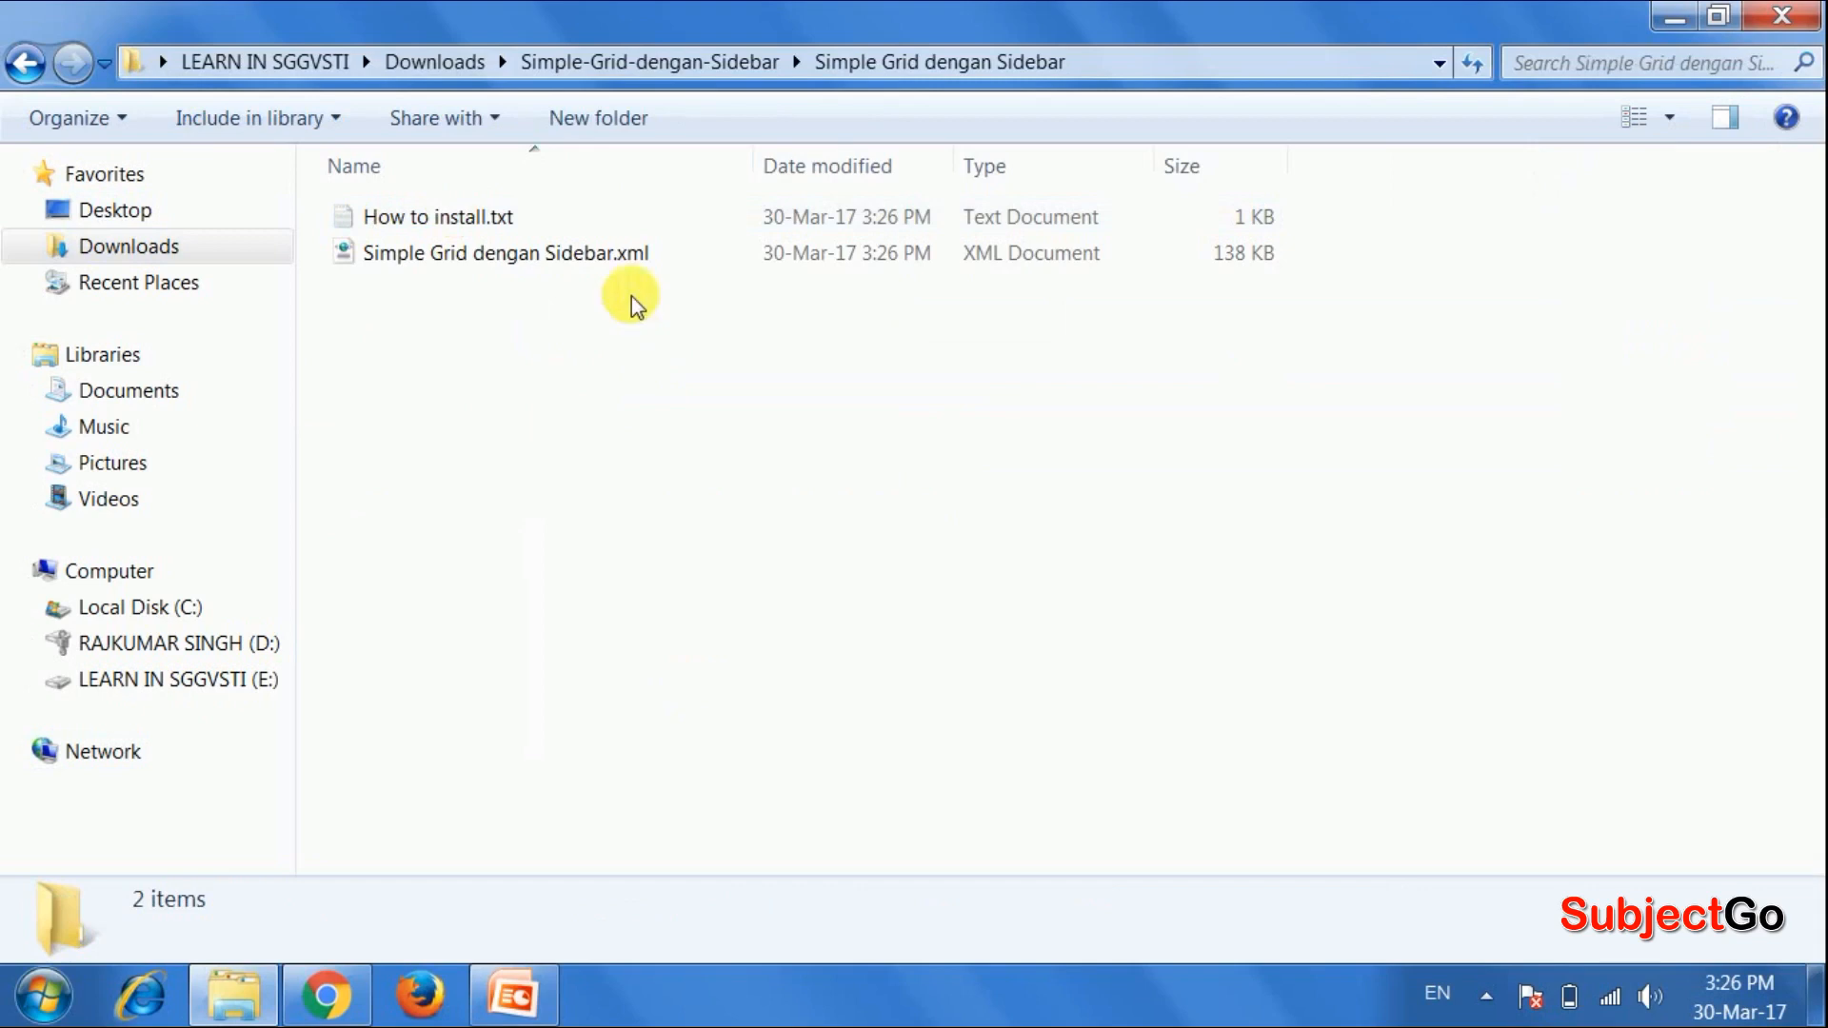
Show the folder's files as extra large icons and select Simple Grid dengan Sidebar.xml
left_click(1667, 118)
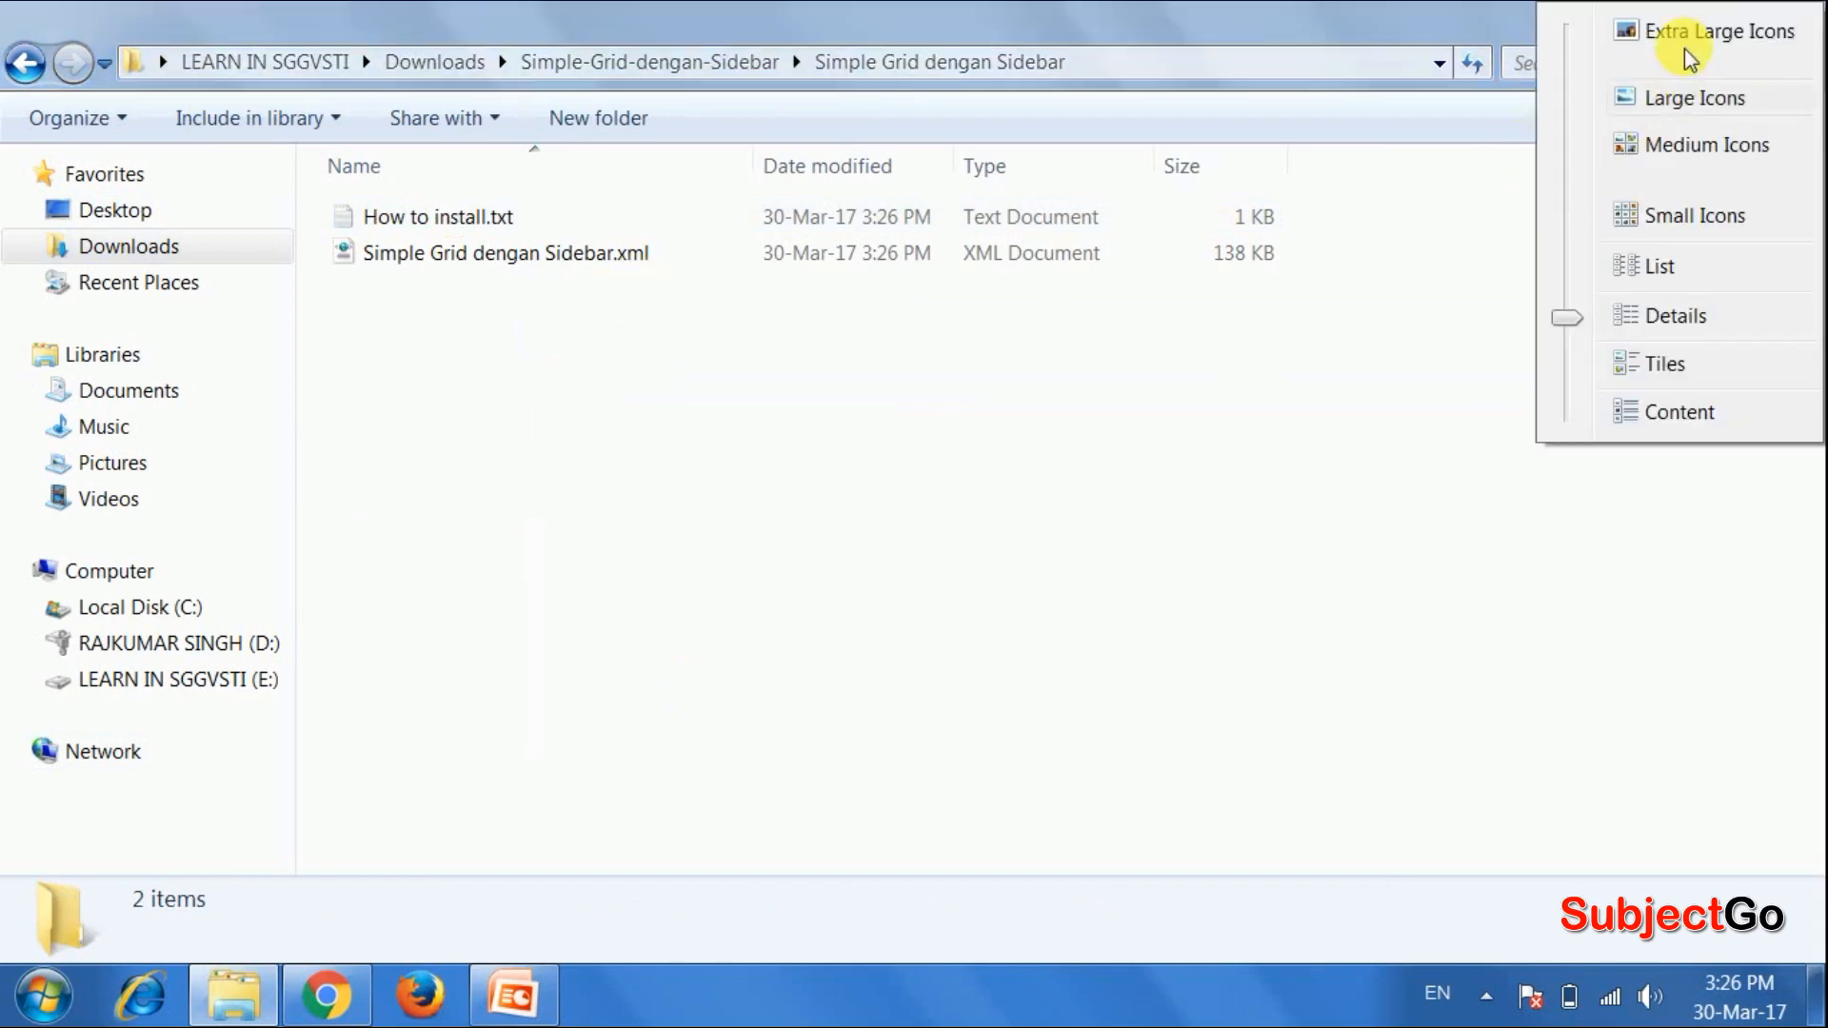
left_click(1661, 30)
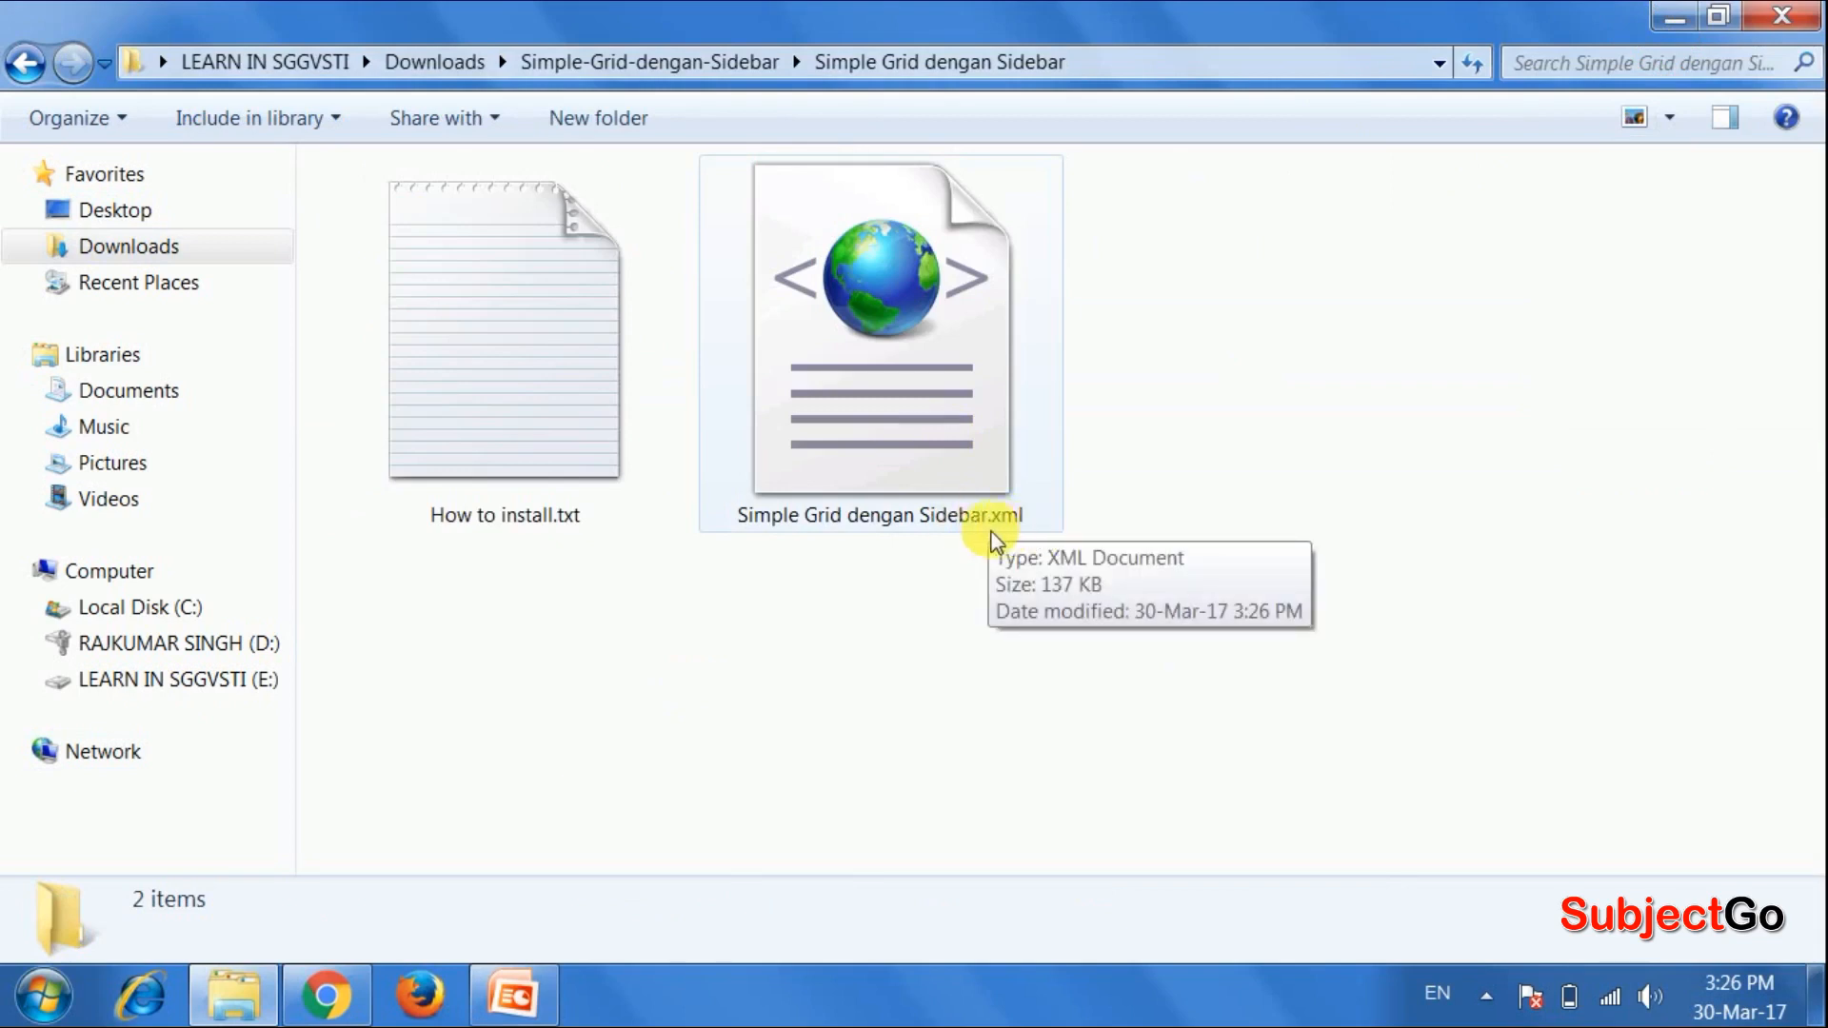
left_click(916, 360)
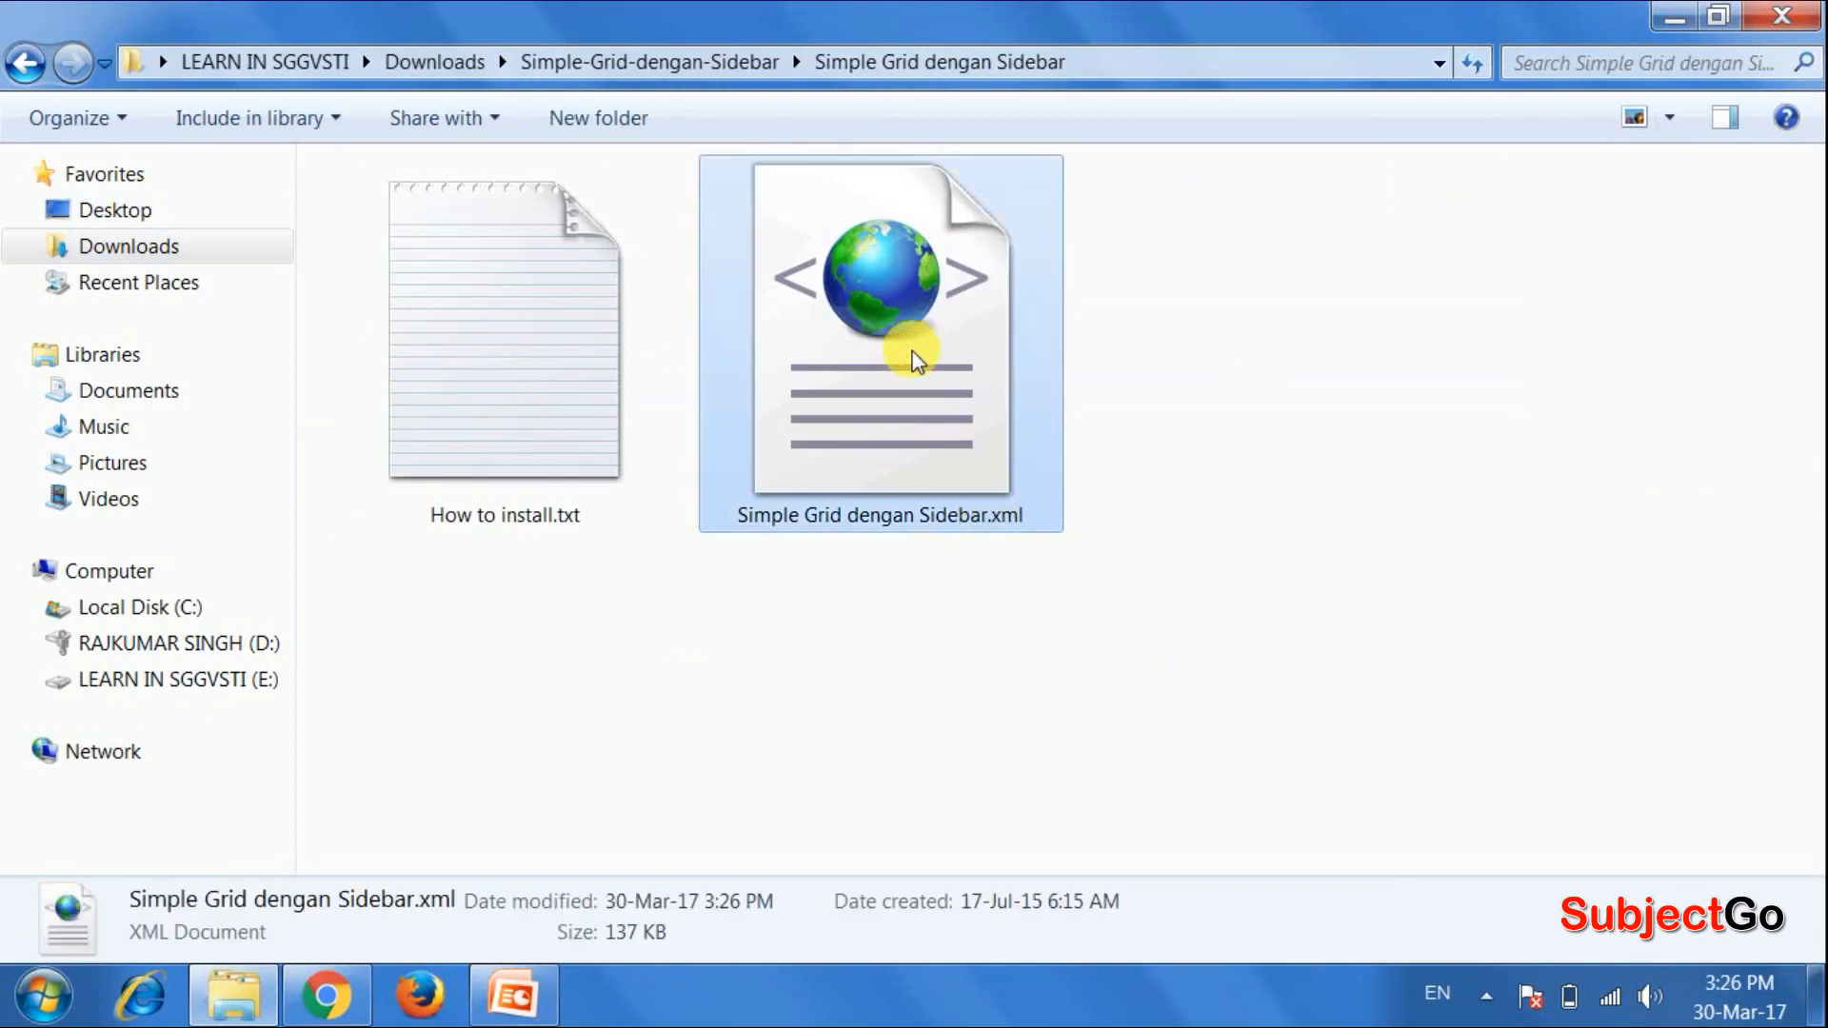
Switch to Chrome and close the two Simple Grid template tabs and the subjectgo.com blog tab, keeping the Blogger dashboard
left_click(1128, 674)
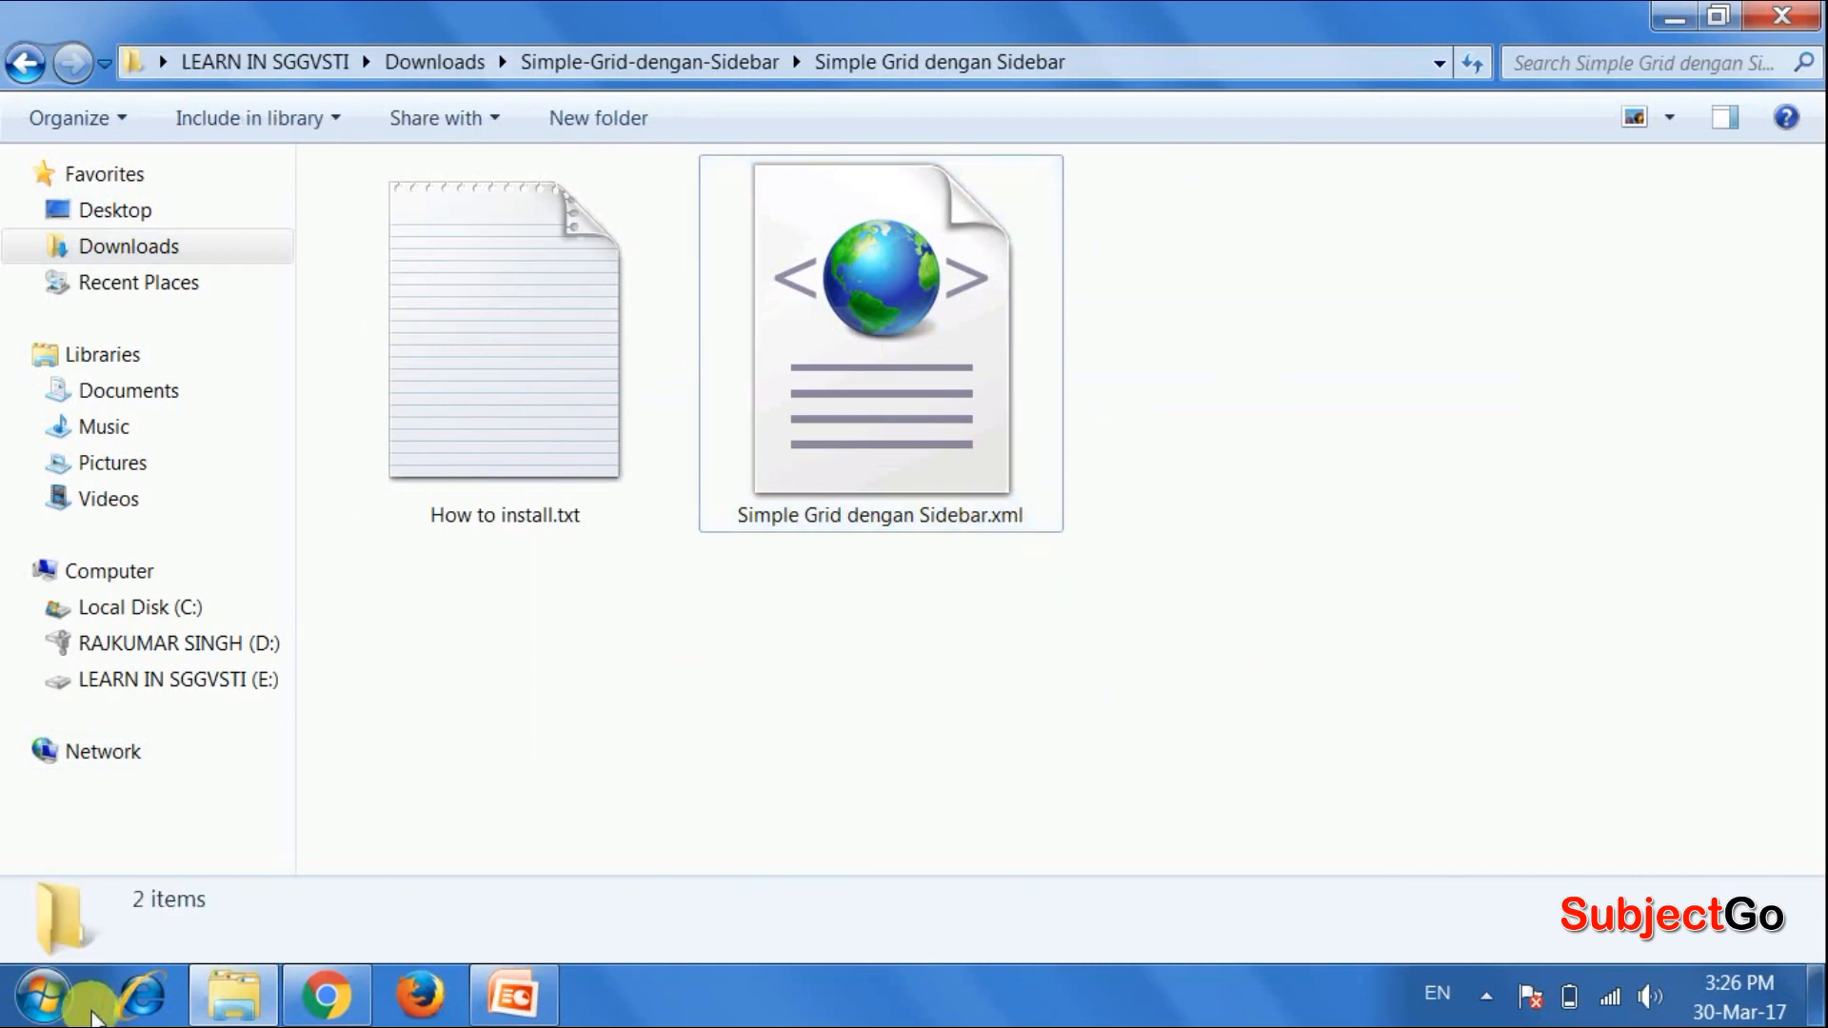
left_click(314, 1004)
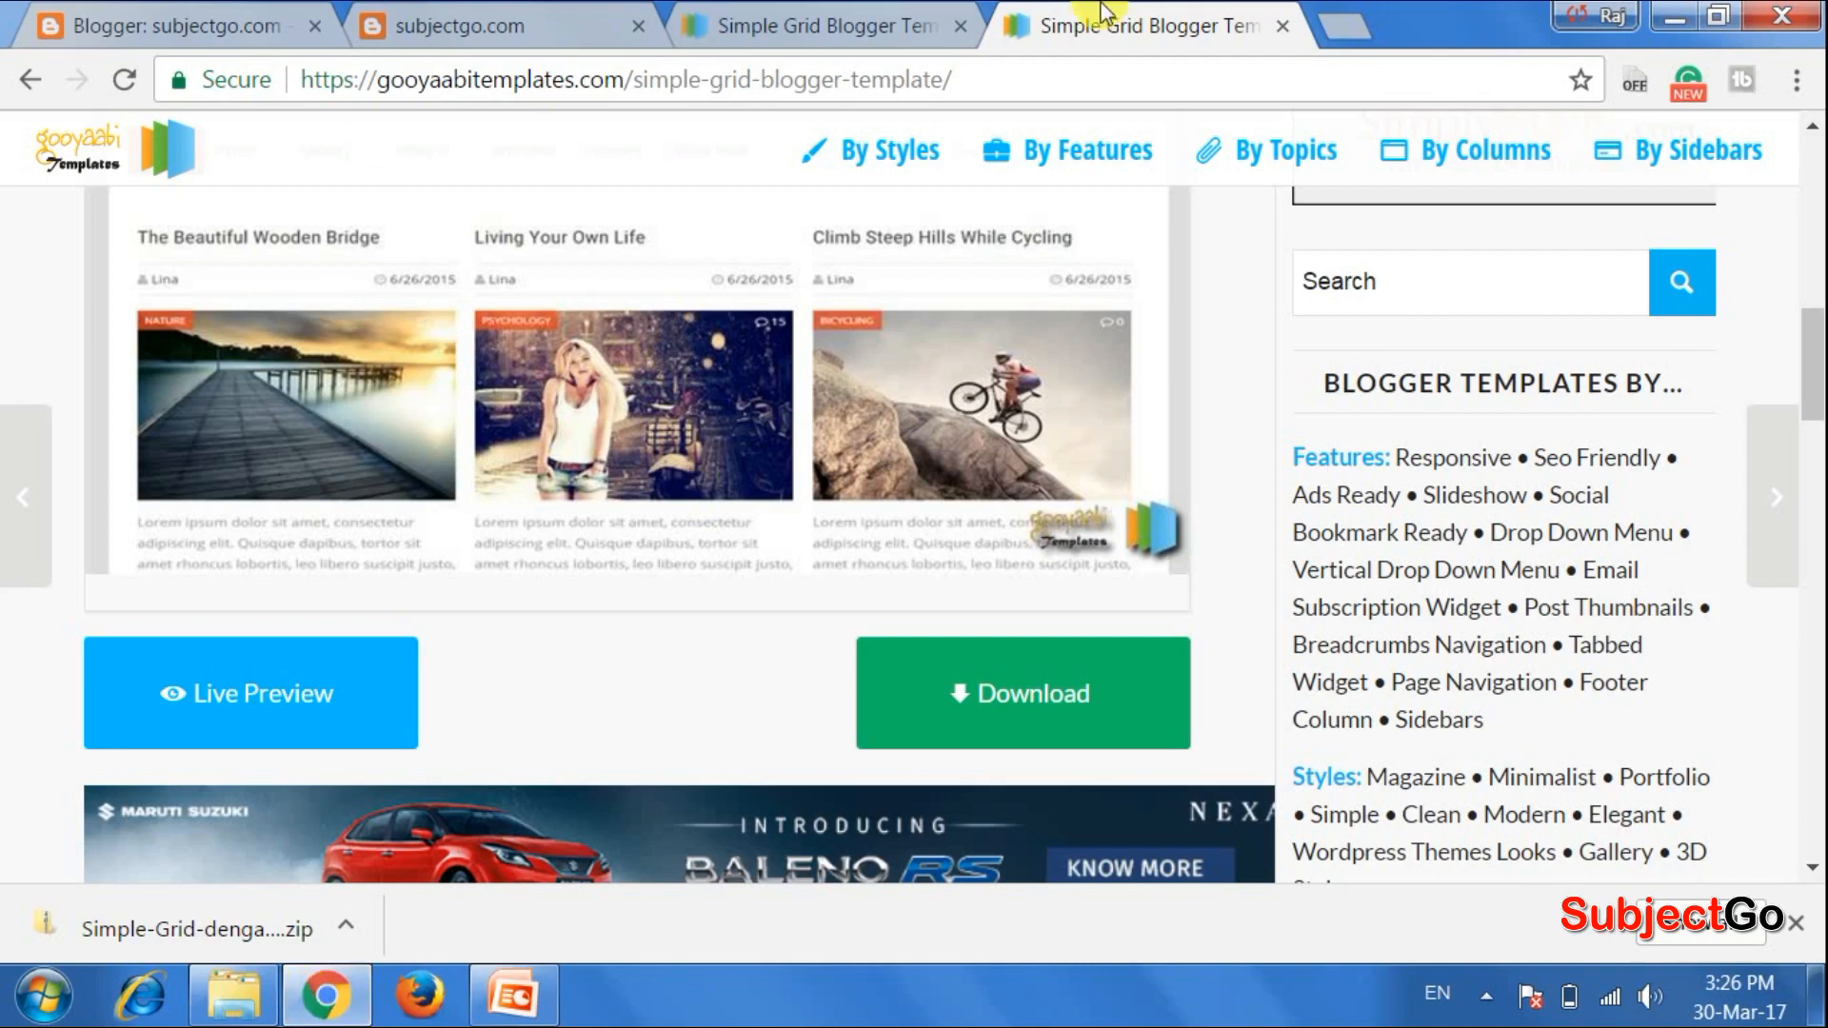
left_click(1283, 25)
left_click(694, 31)
middle_click(695, 35)
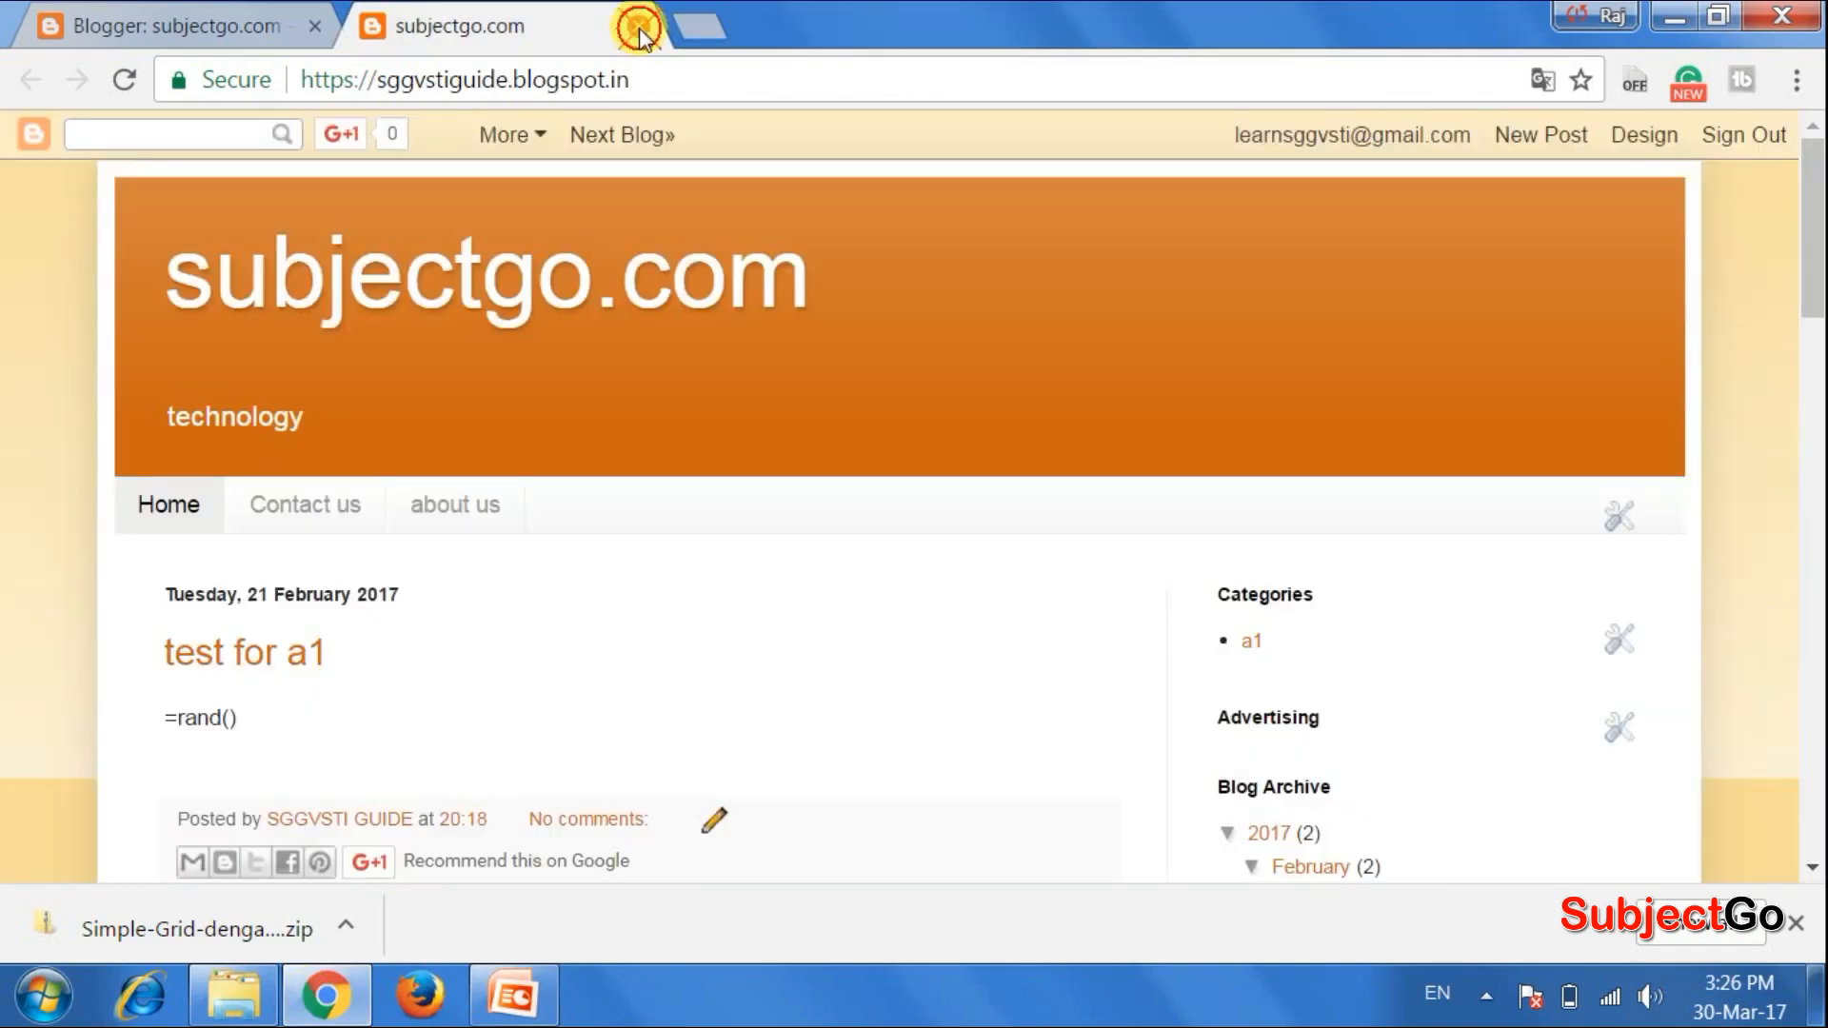
left_click(638, 27)
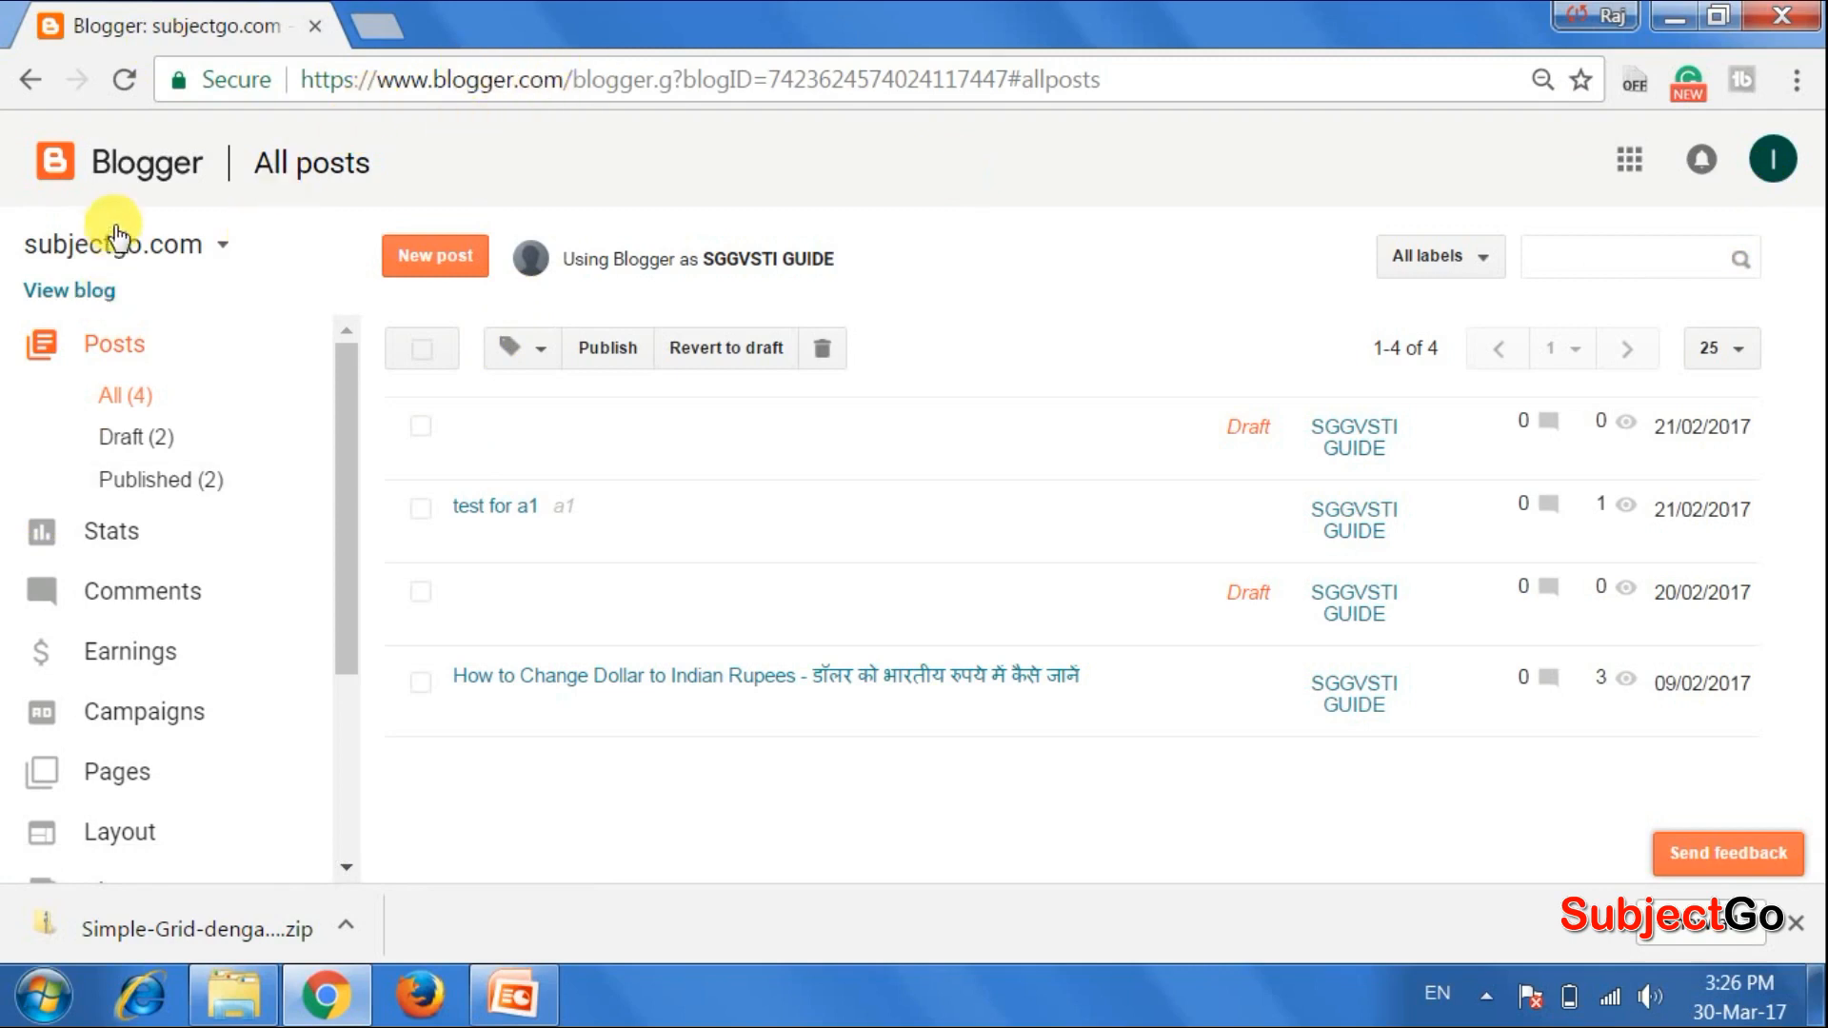
Go to the subjectgo.com blog's Theme page and open its Backup / Restore dialog
left_click_drag(346, 384, 333, 683)
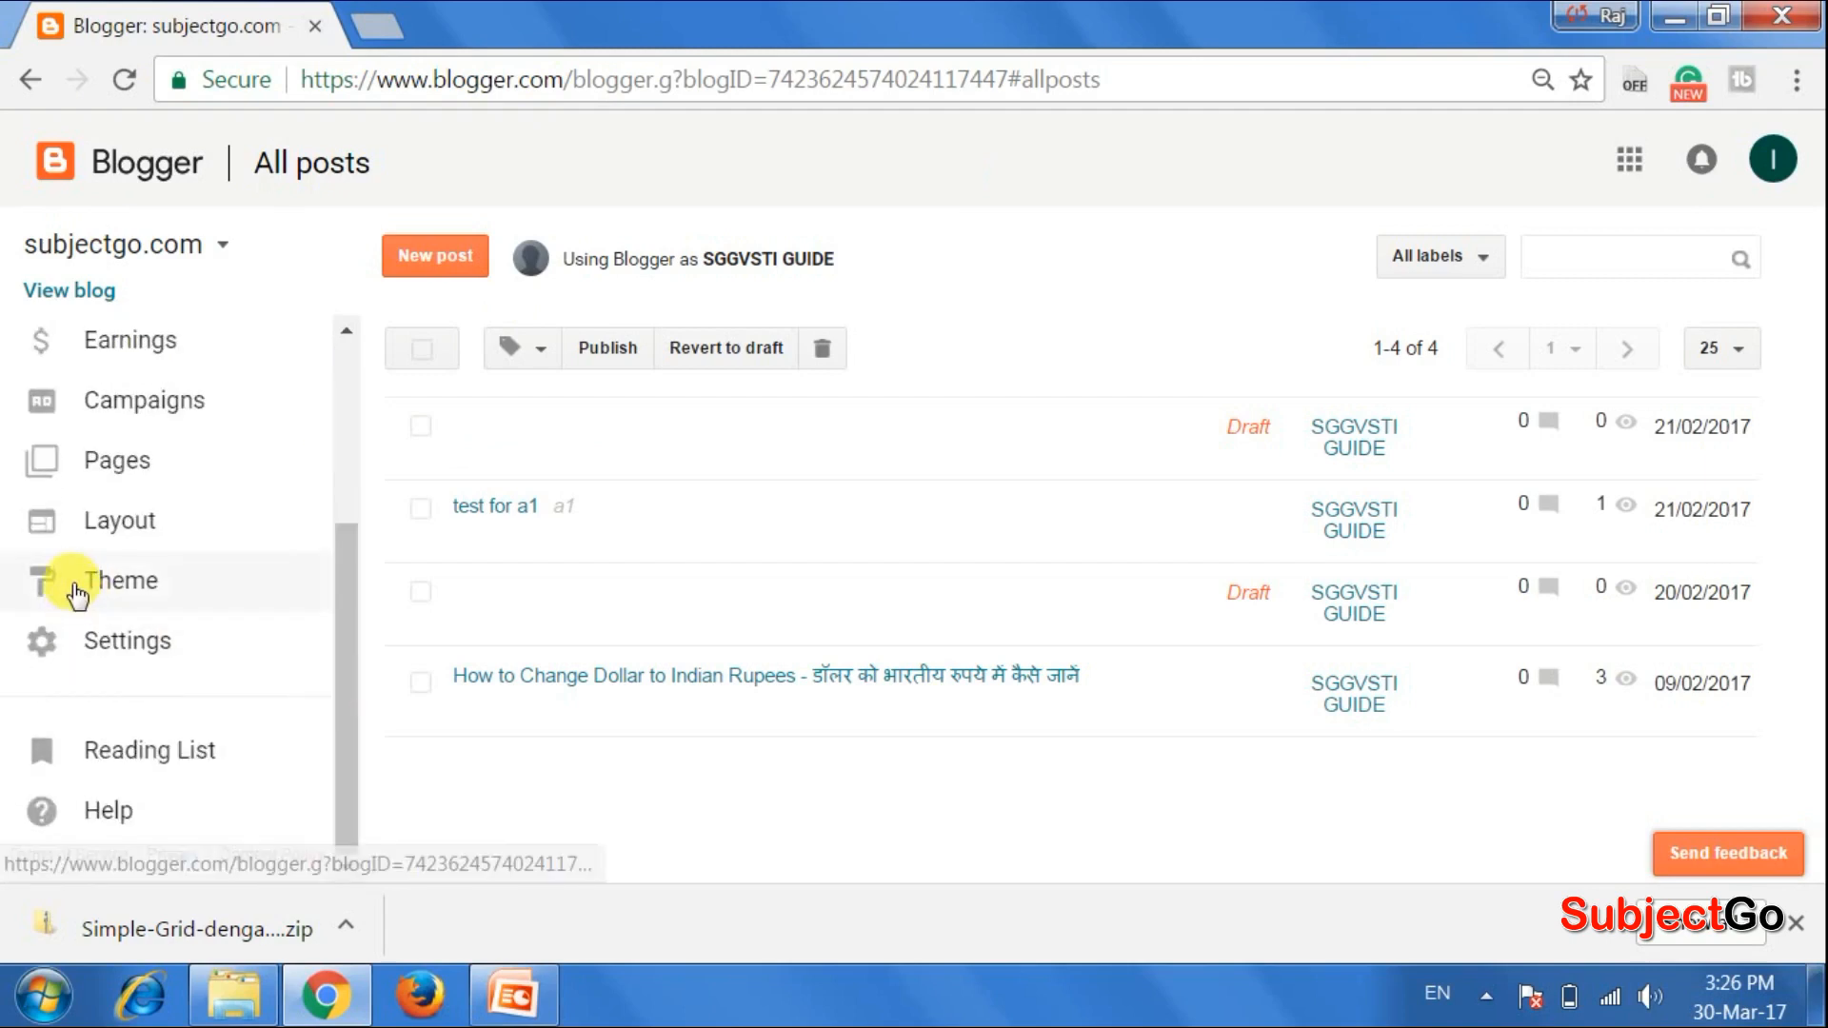
left_click(157, 588)
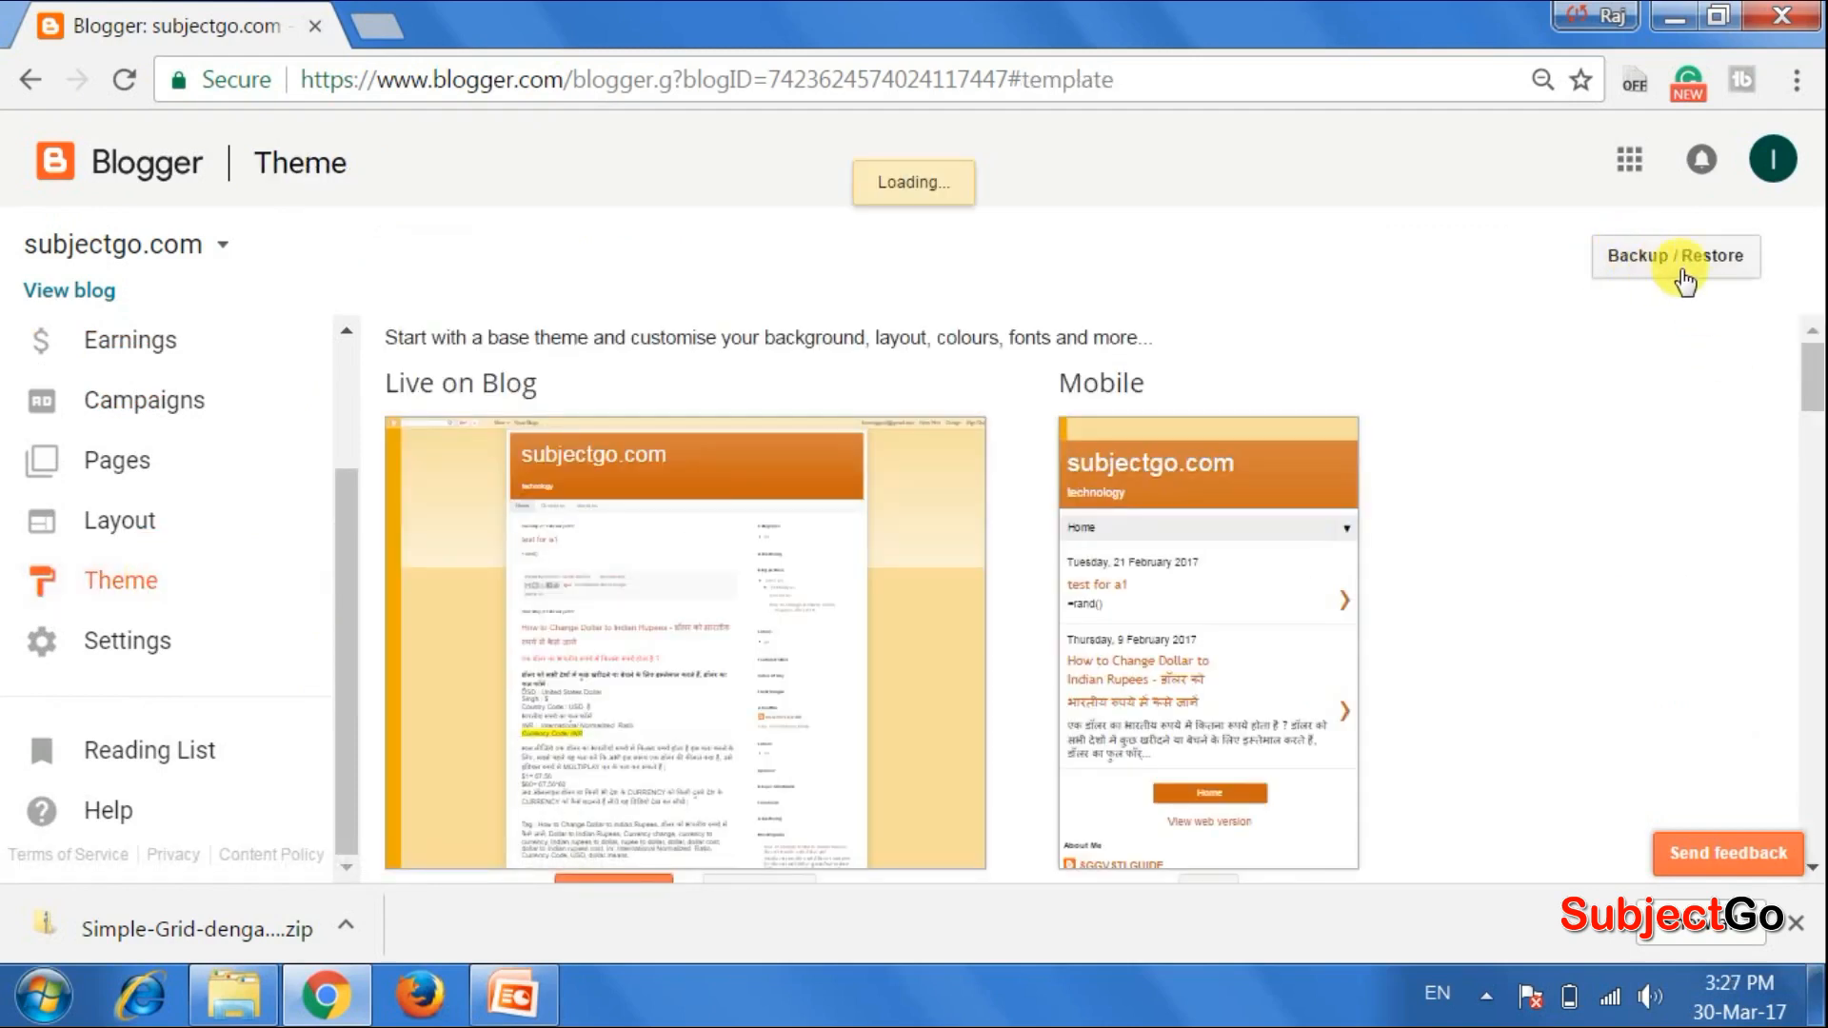
left_click(1683, 278)
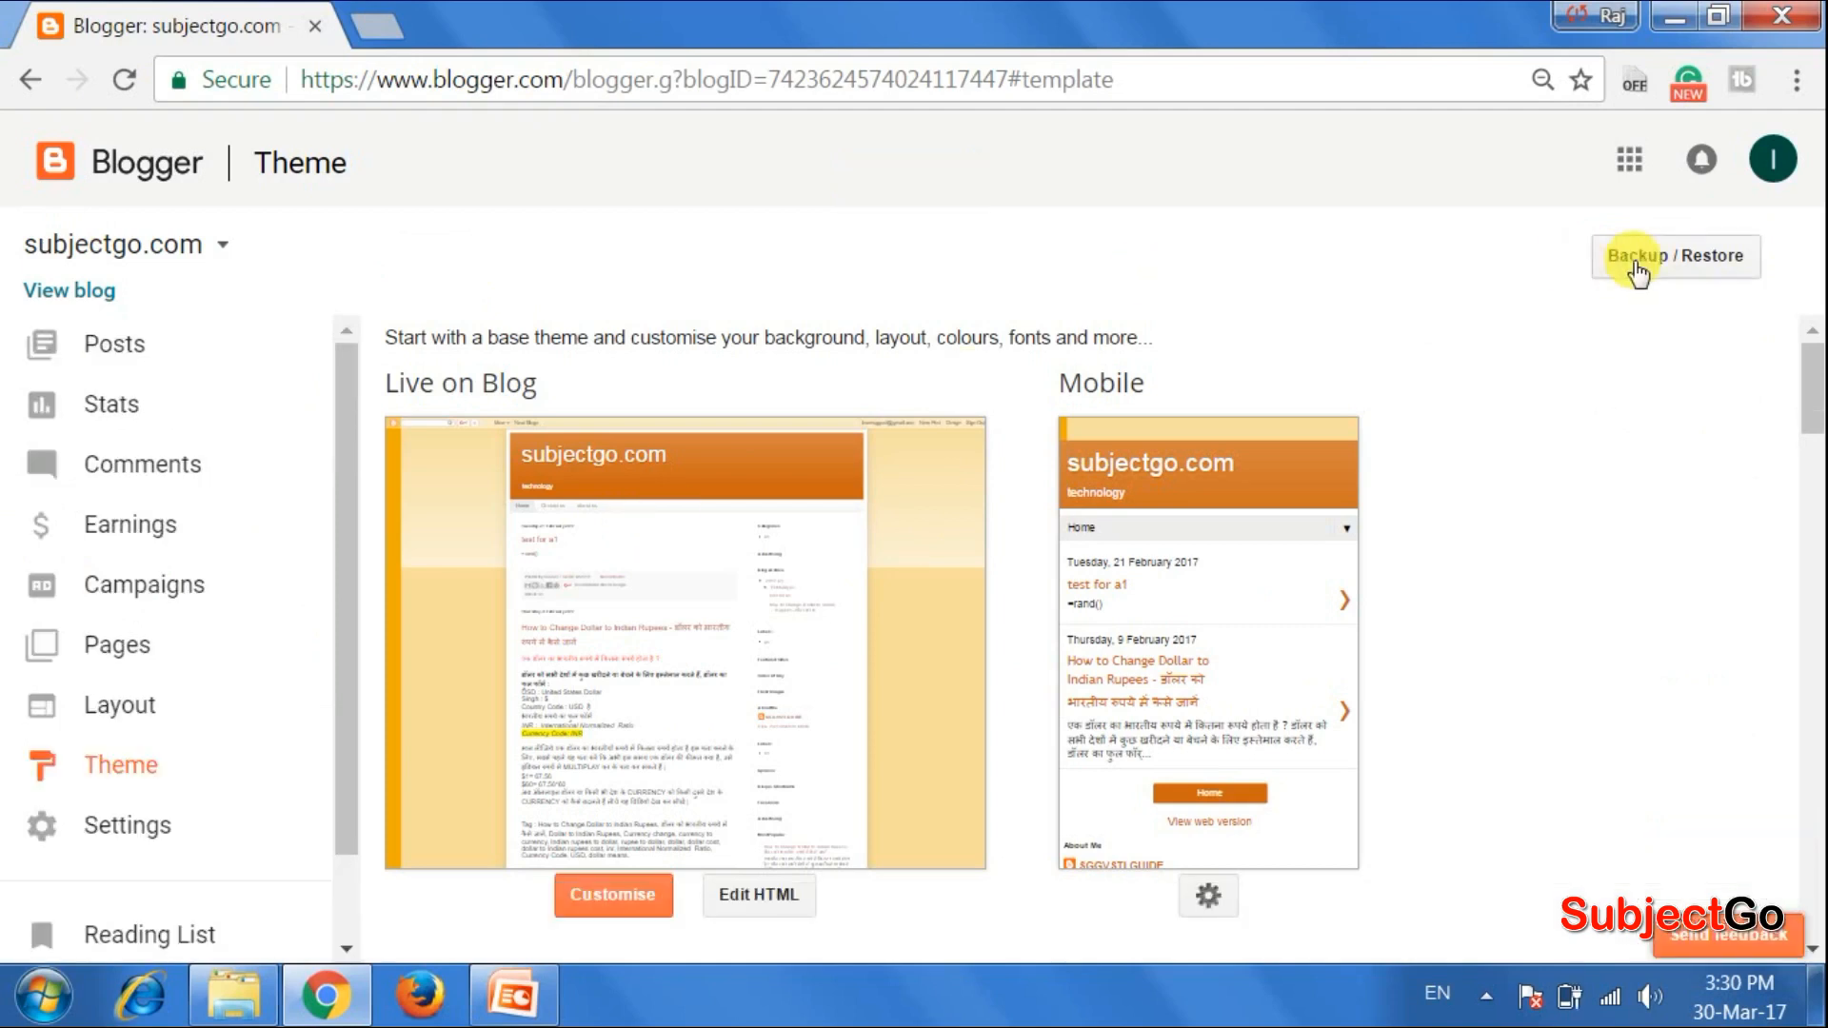
left_click(1641, 269)
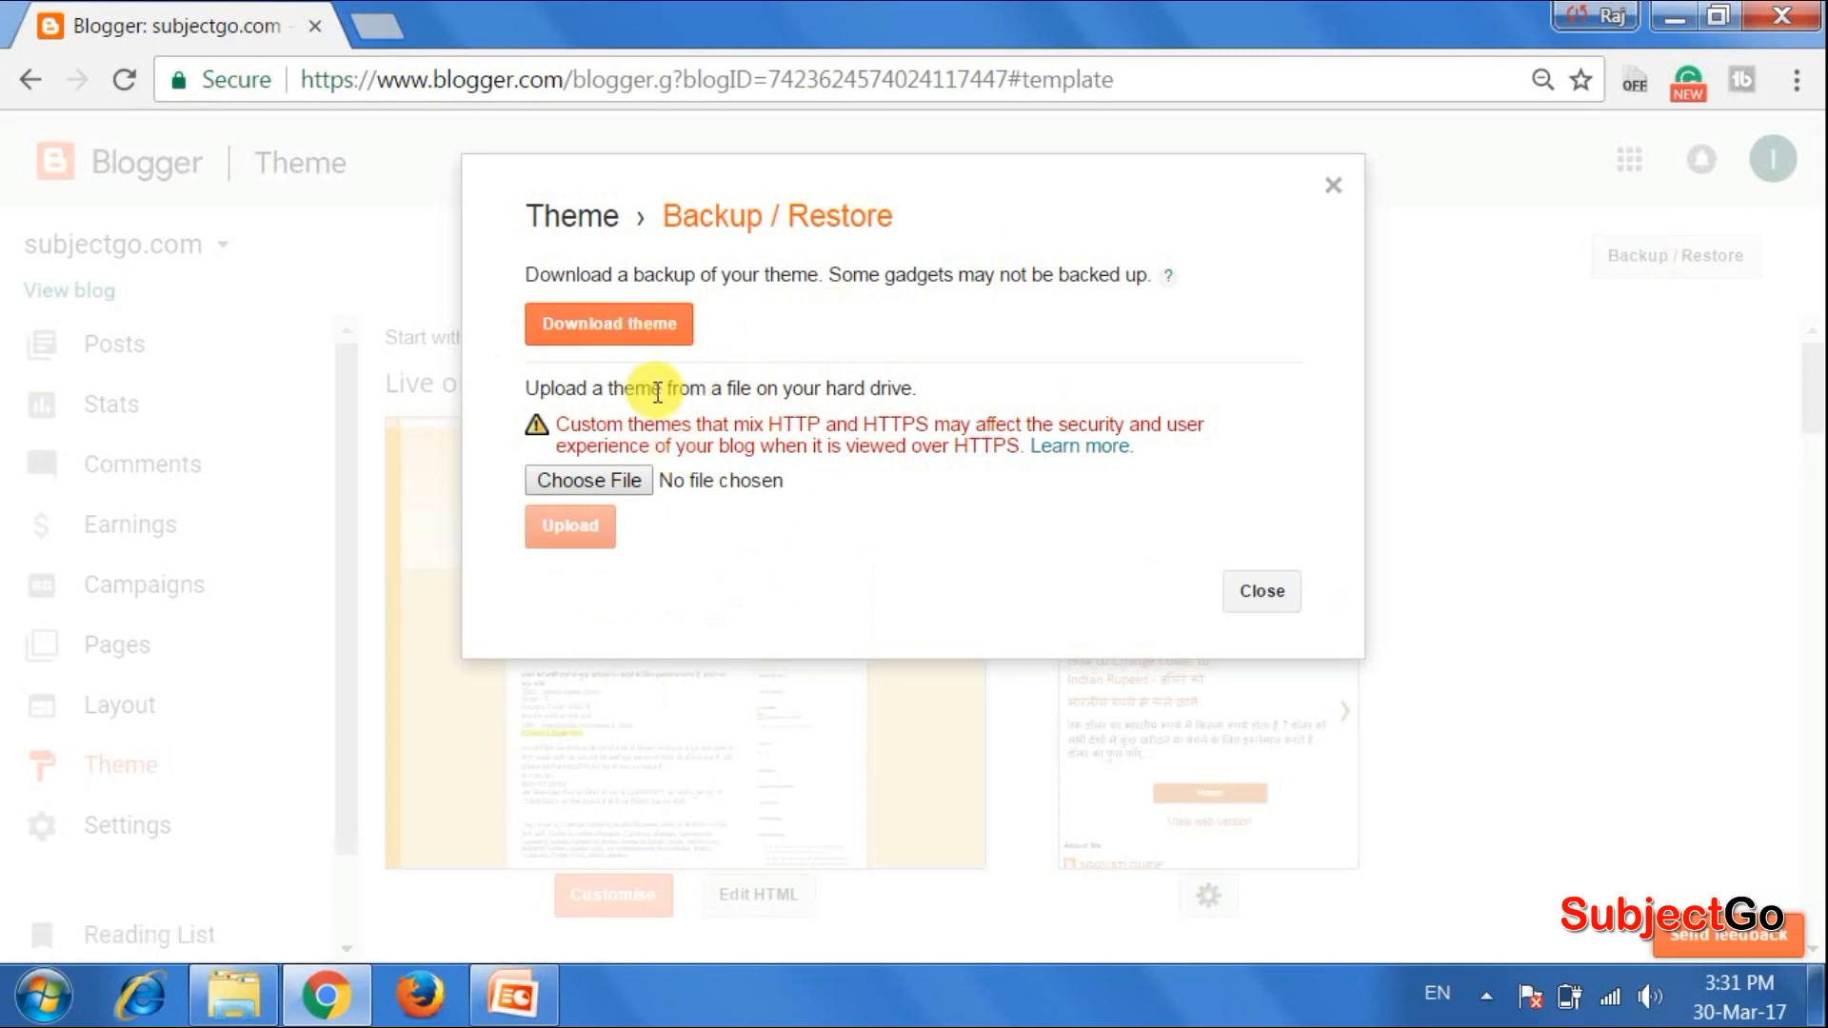
Upload Simple Grid dengan Sidebar.xml from the extracted Simple-Grid-dengan-Sidebar folder in Downloads as the blog's theme
left_click(611, 483)
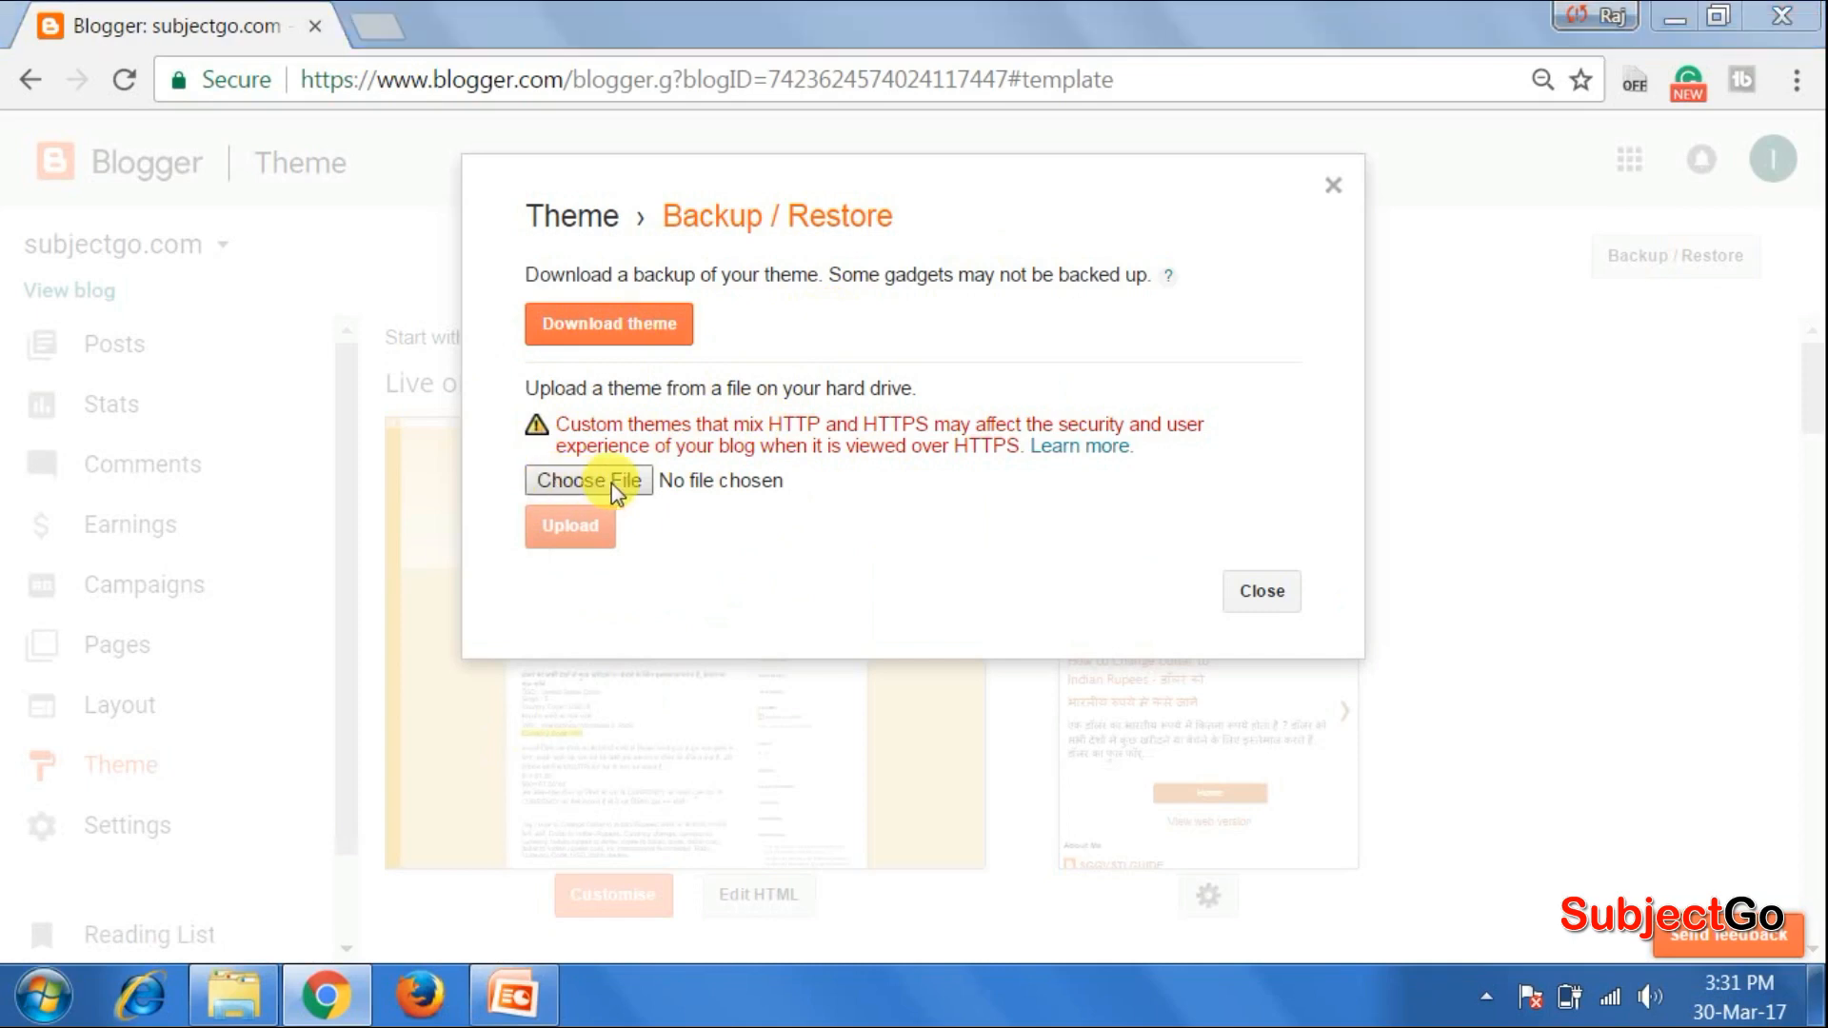
left_click(102, 263)
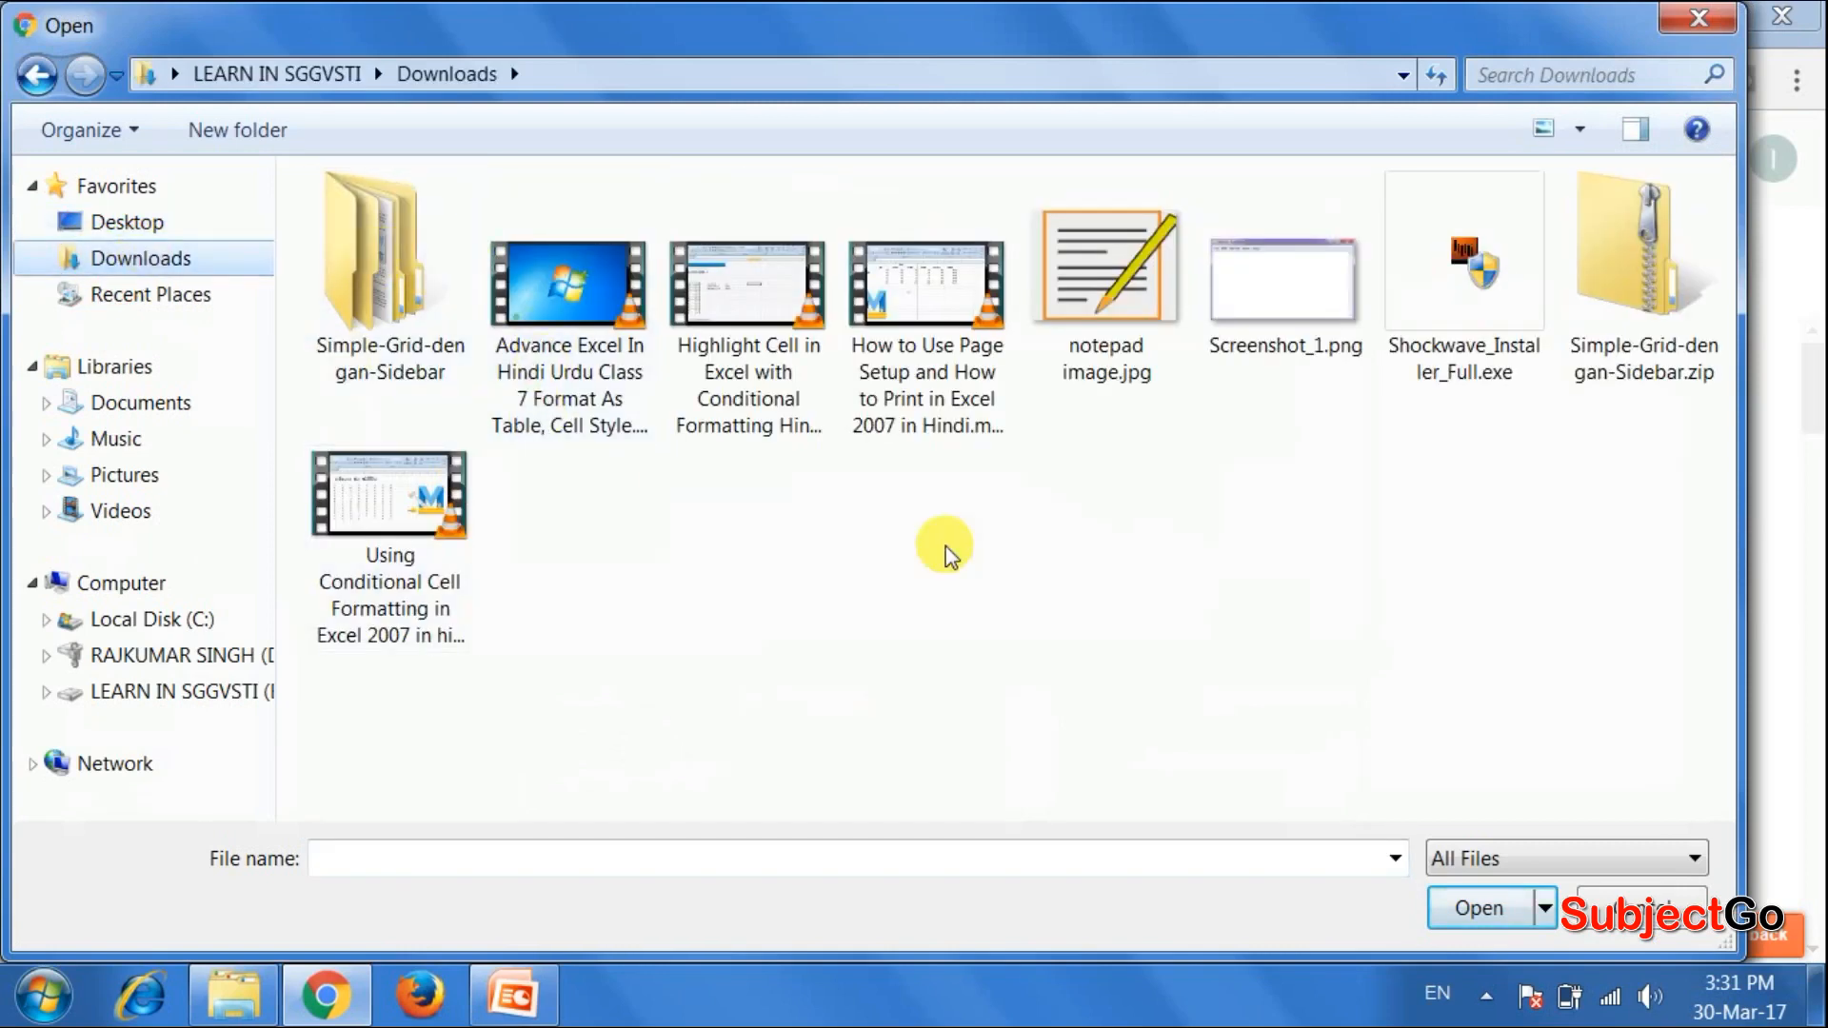
left_click(352, 276)
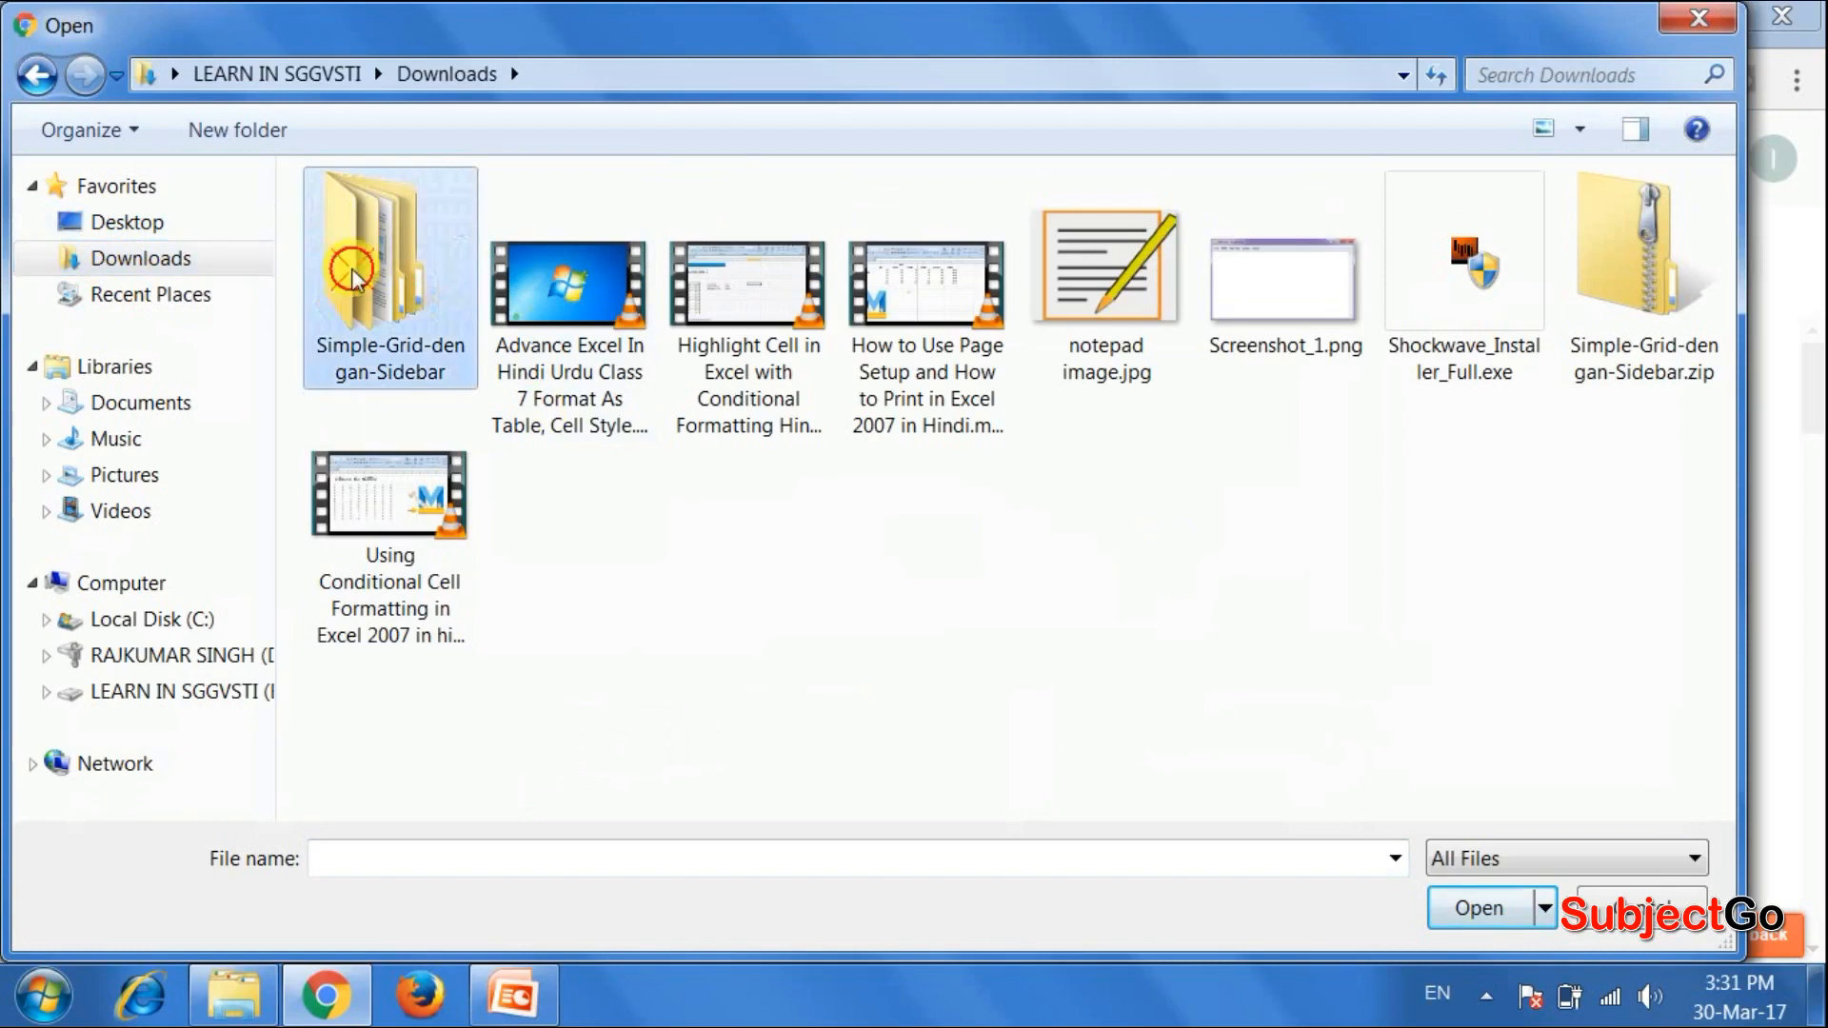
double_click(352, 276)
double_click(482, 231)
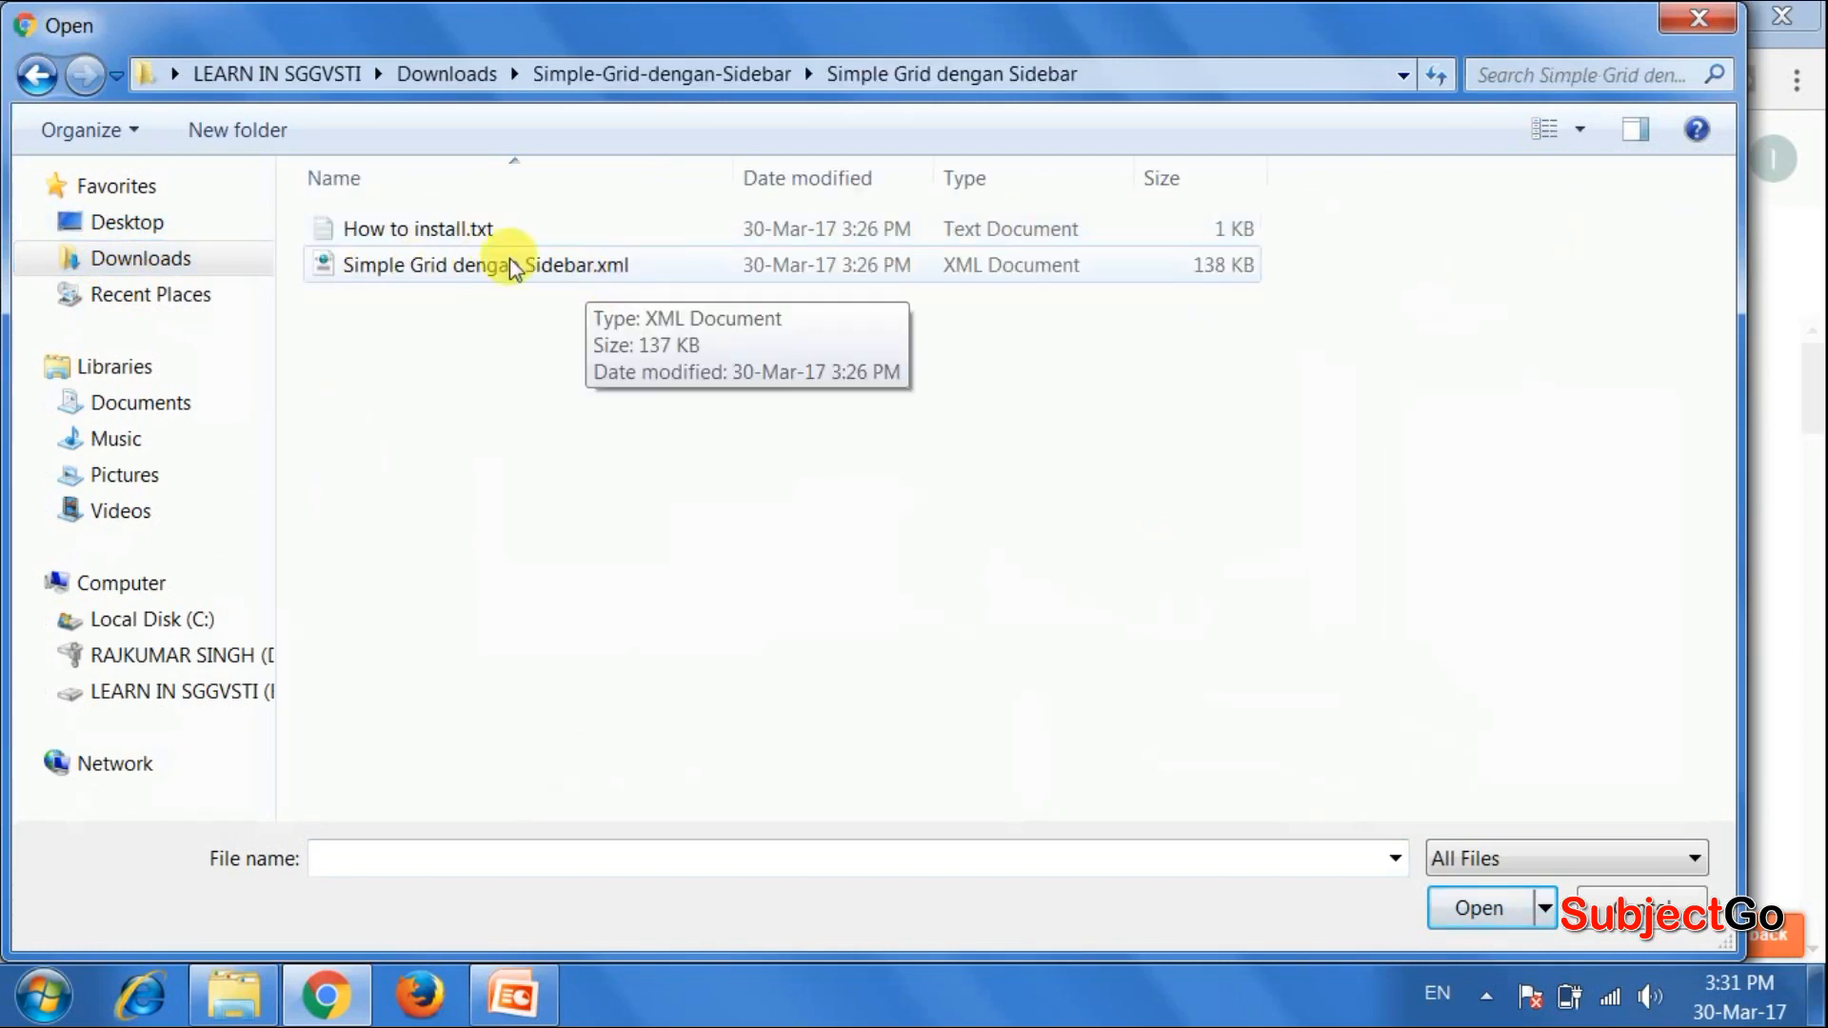
left_click(590, 273)
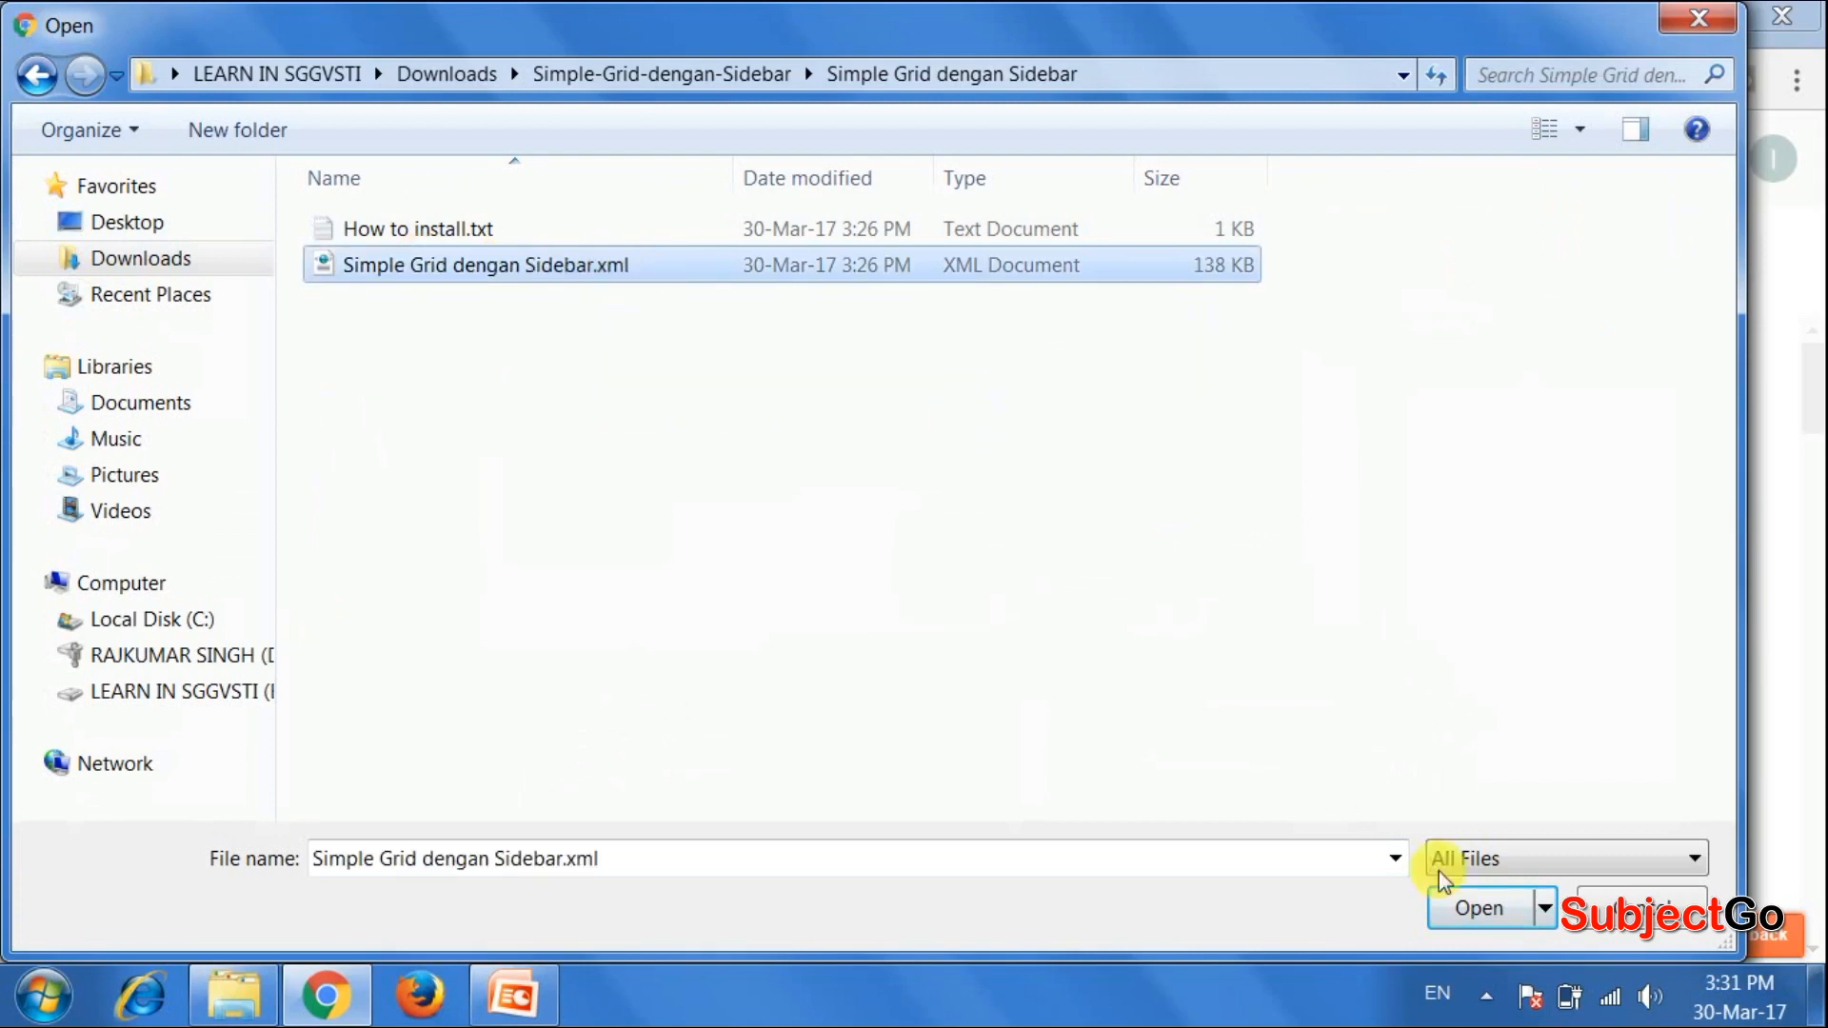
left_click(1485, 909)
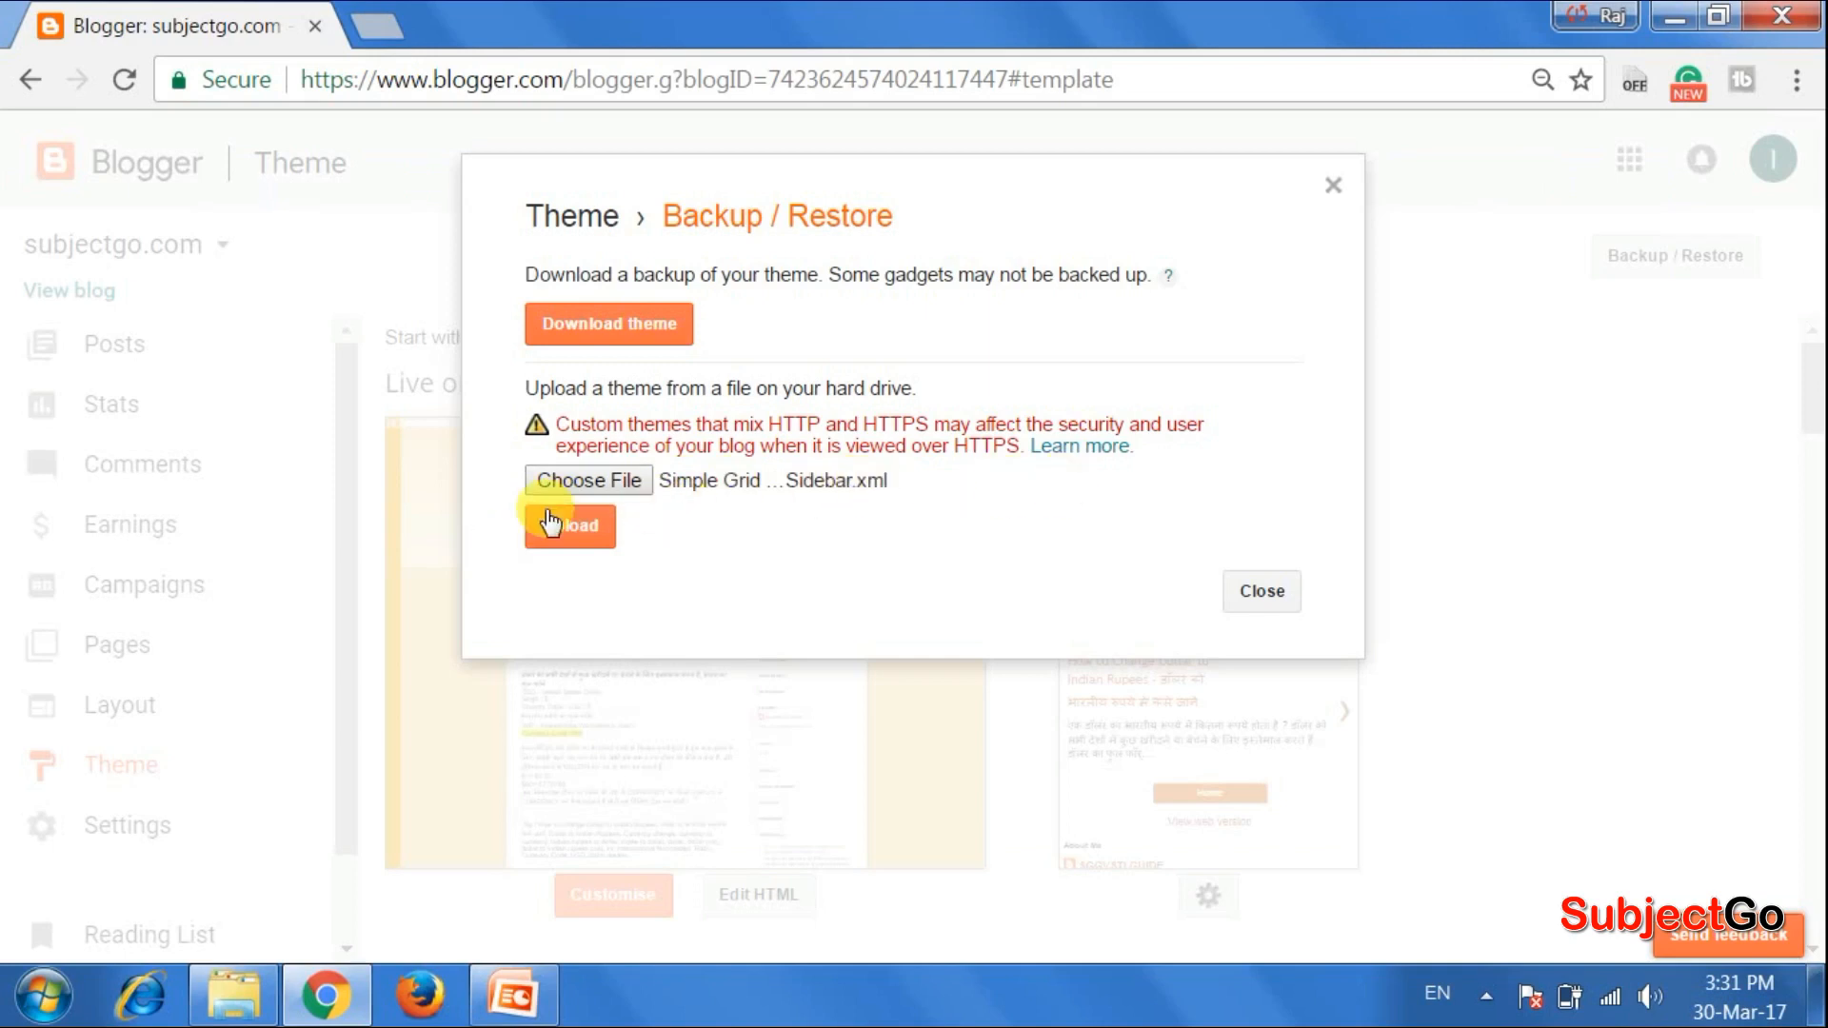
left_click(573, 531)
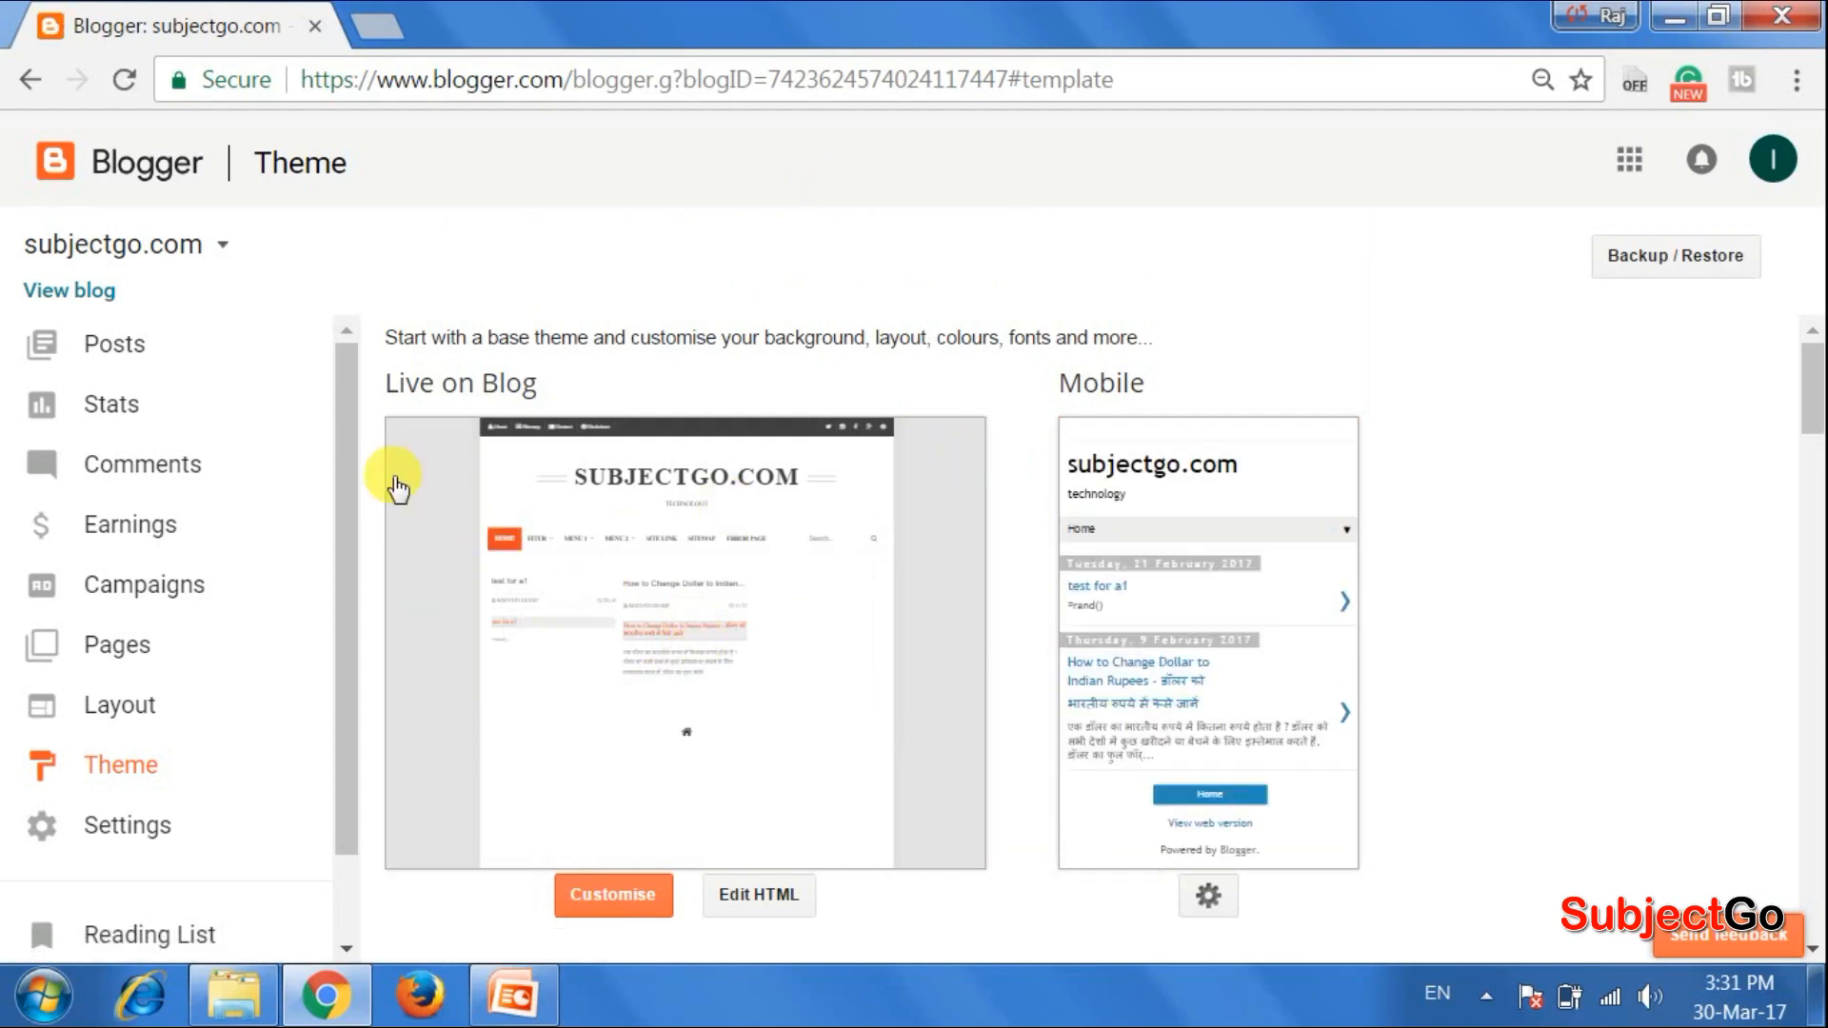
View the live blog and examine the new theme's header, navigation menus and post grid
left_click(86, 303)
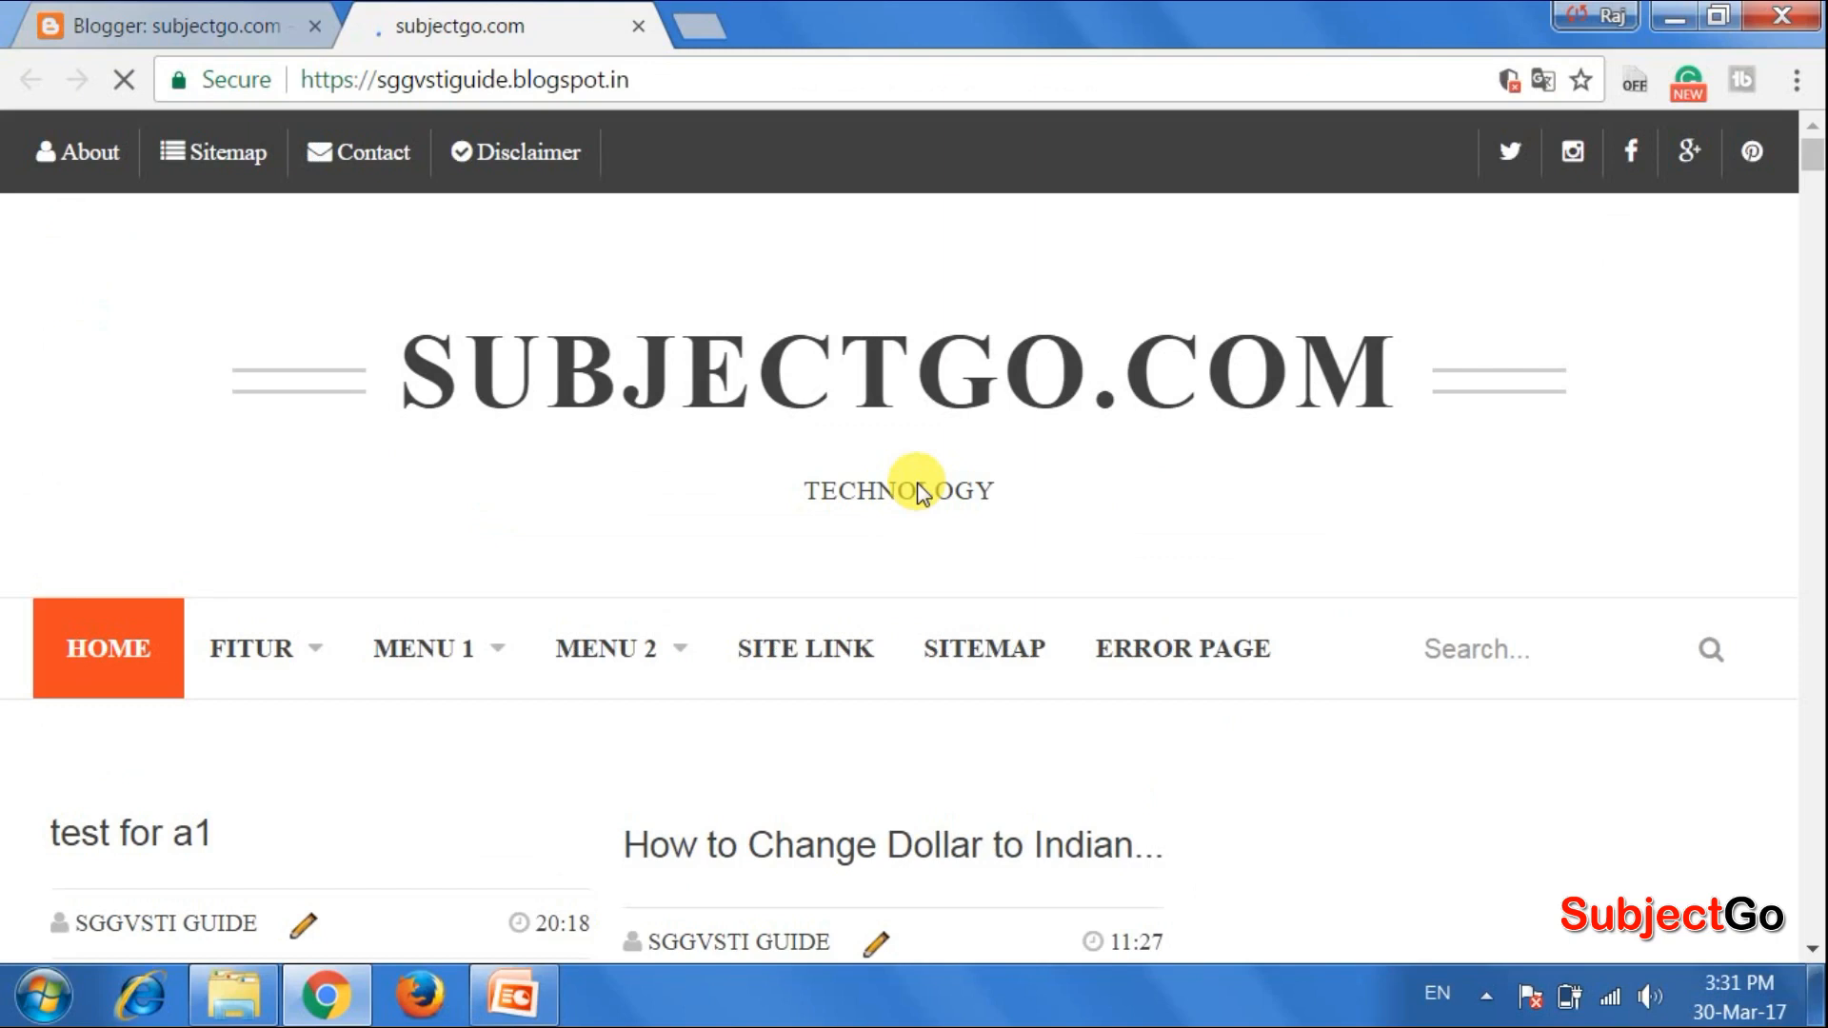
scroll(826, 529, "down", 7)
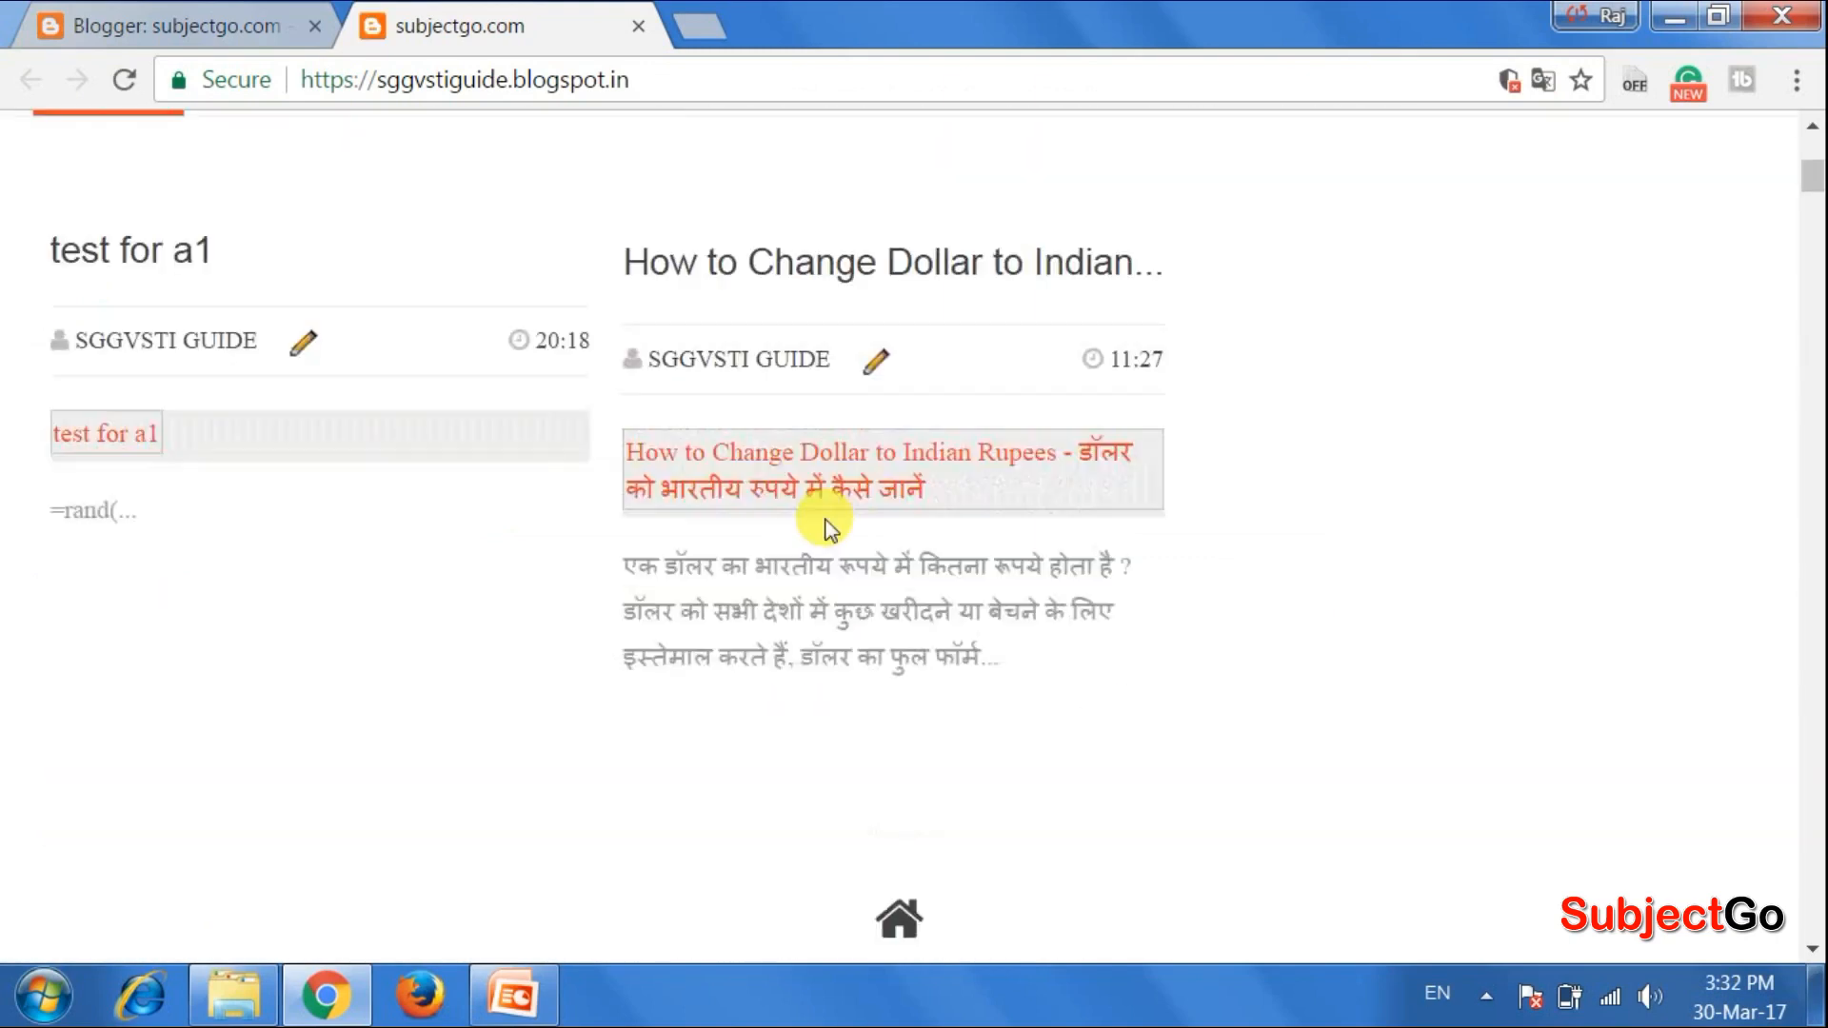
scroll(826, 528, "up", 7)
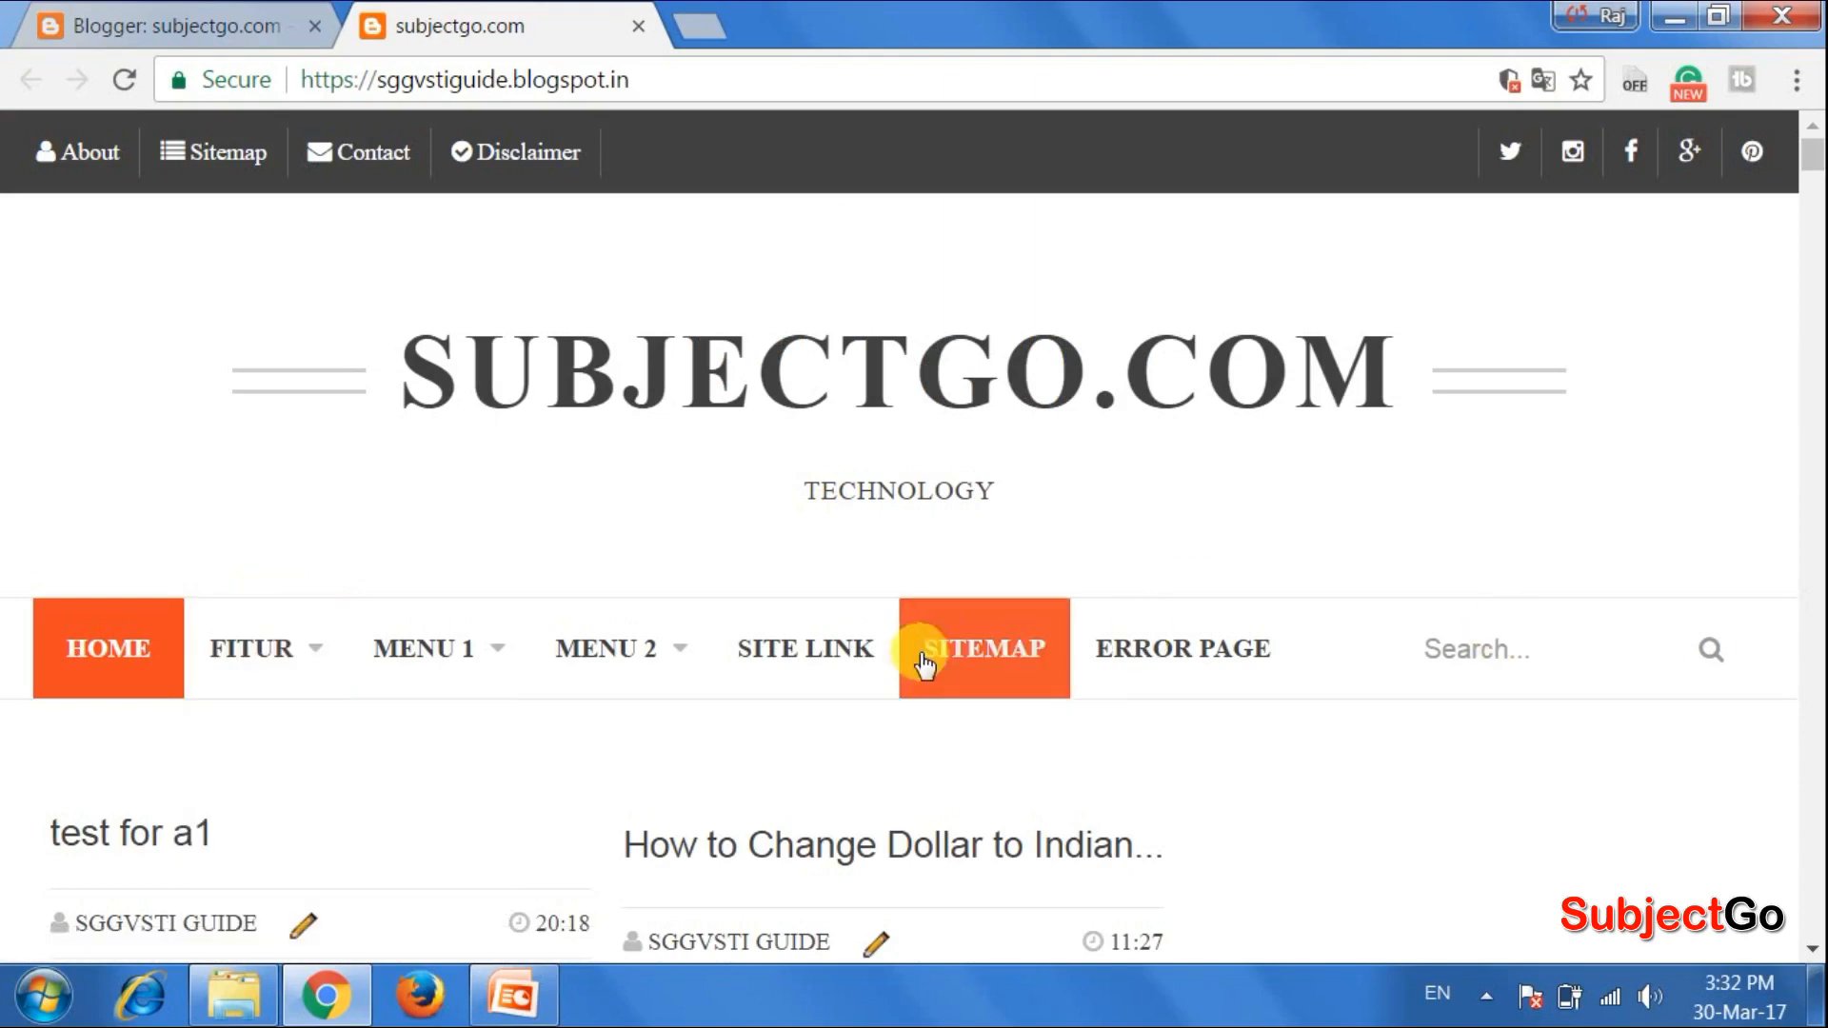
mouse_move(633, 657)
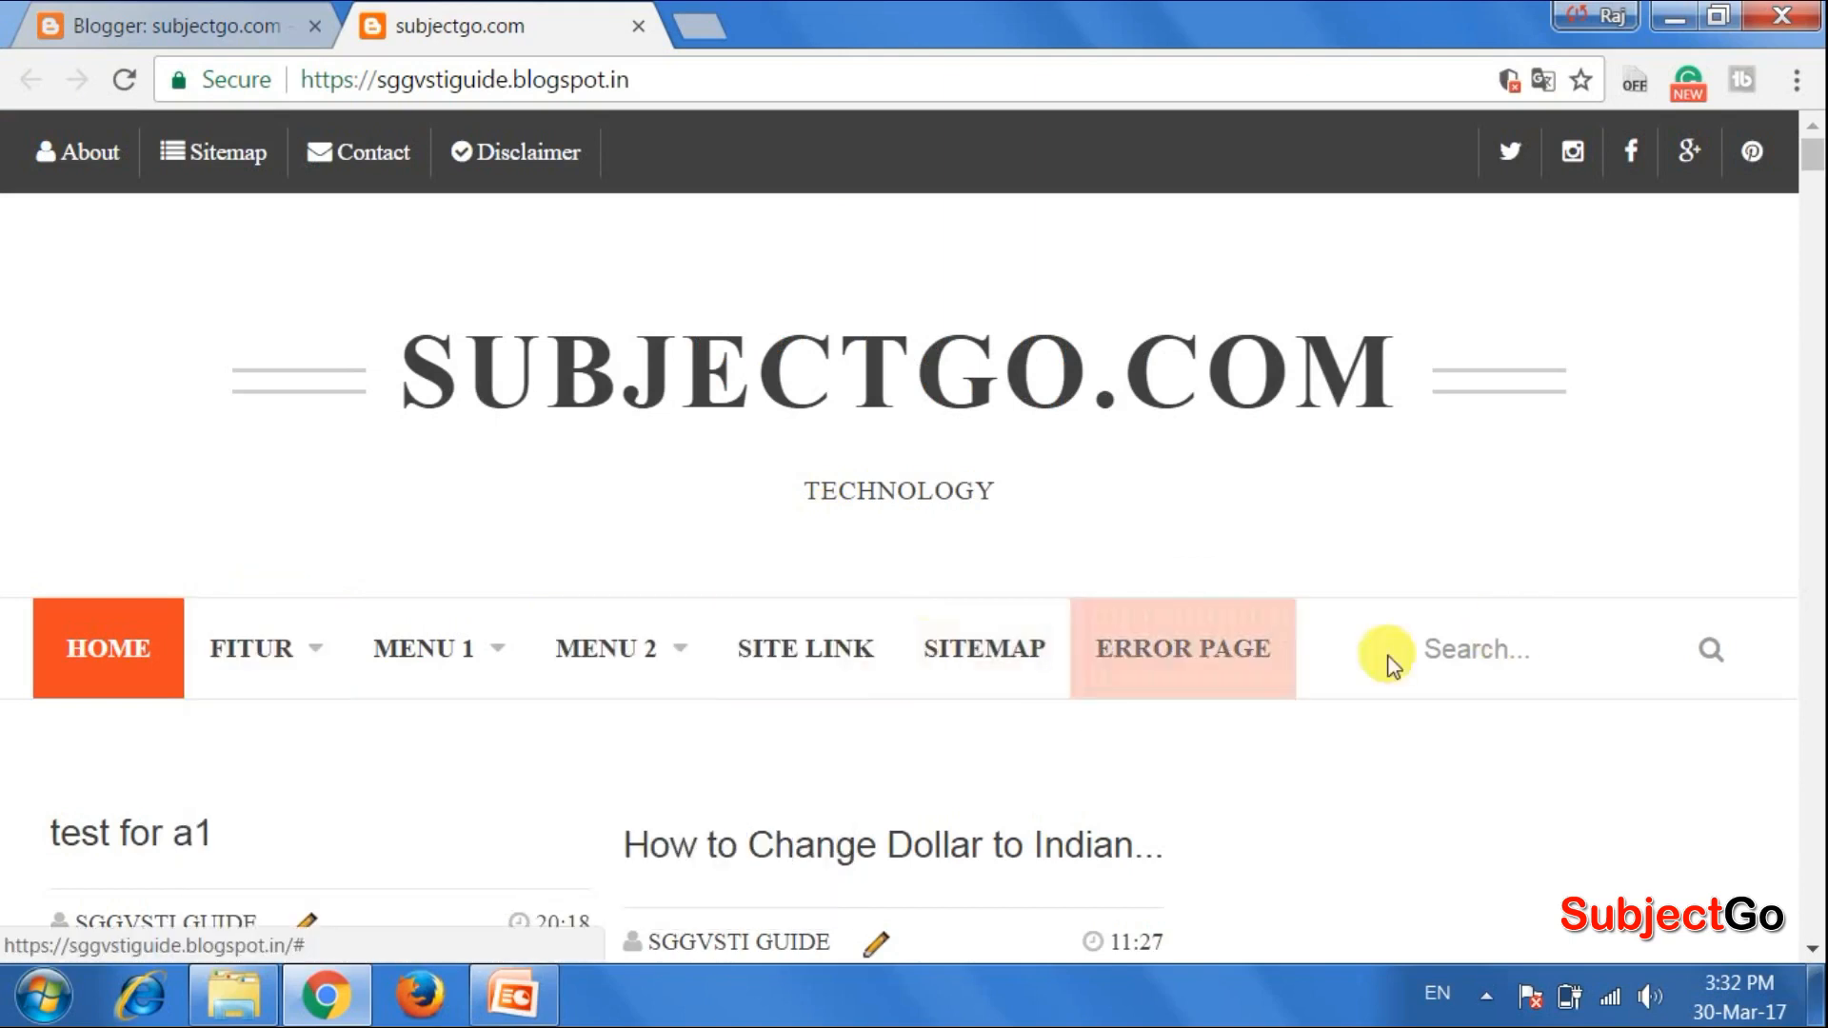
scroll(559, 624, "down", 5)
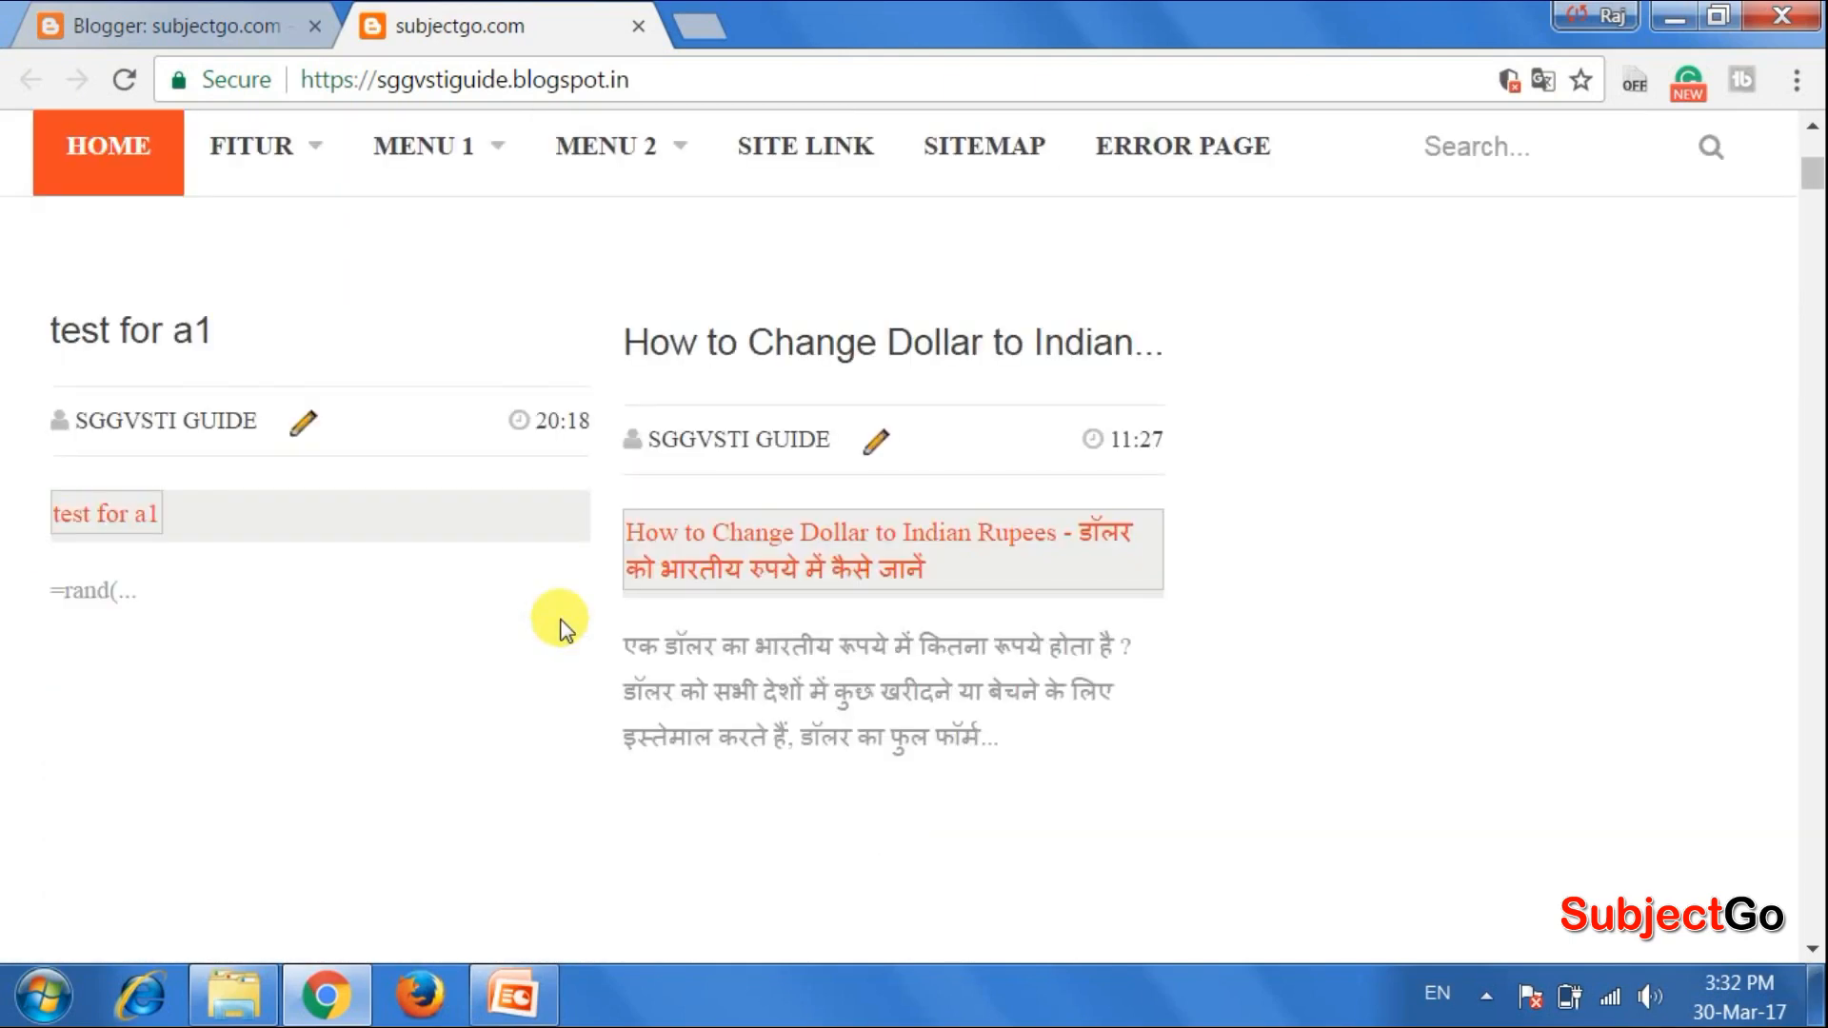
scroll(564, 629, "up", 5)
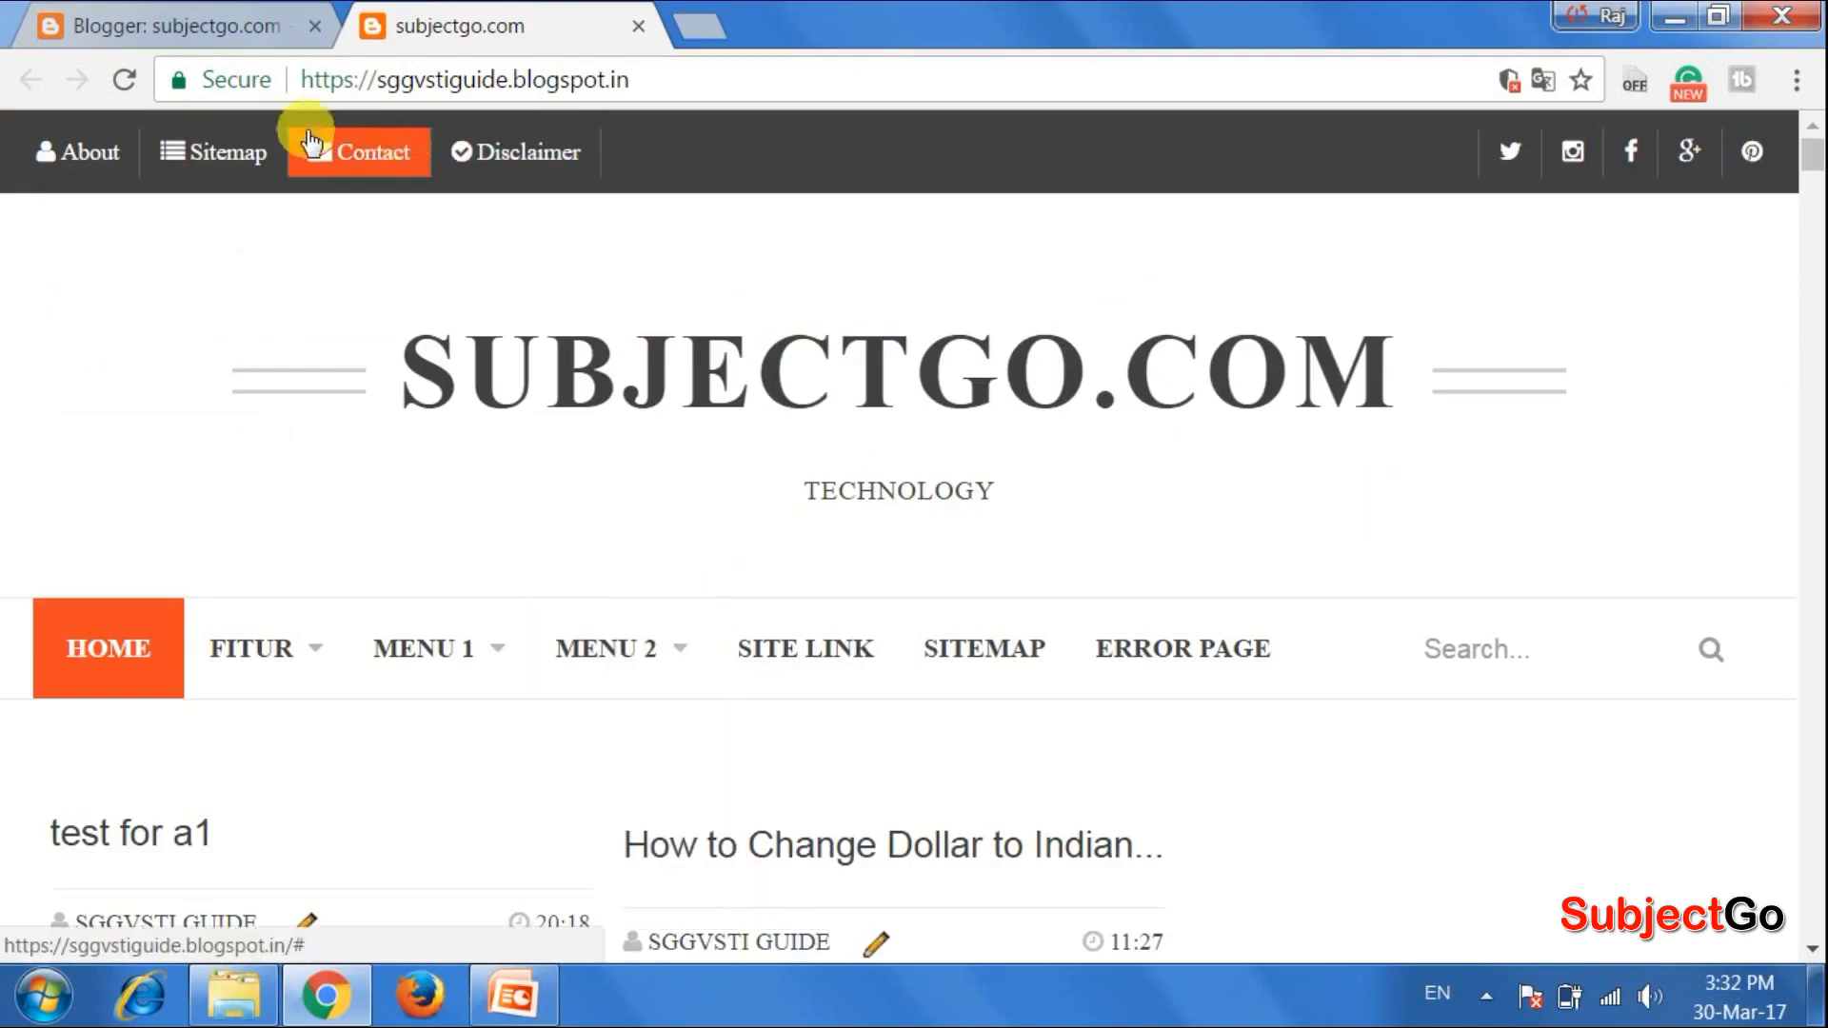
scroll(1407, 538, "down", 5)
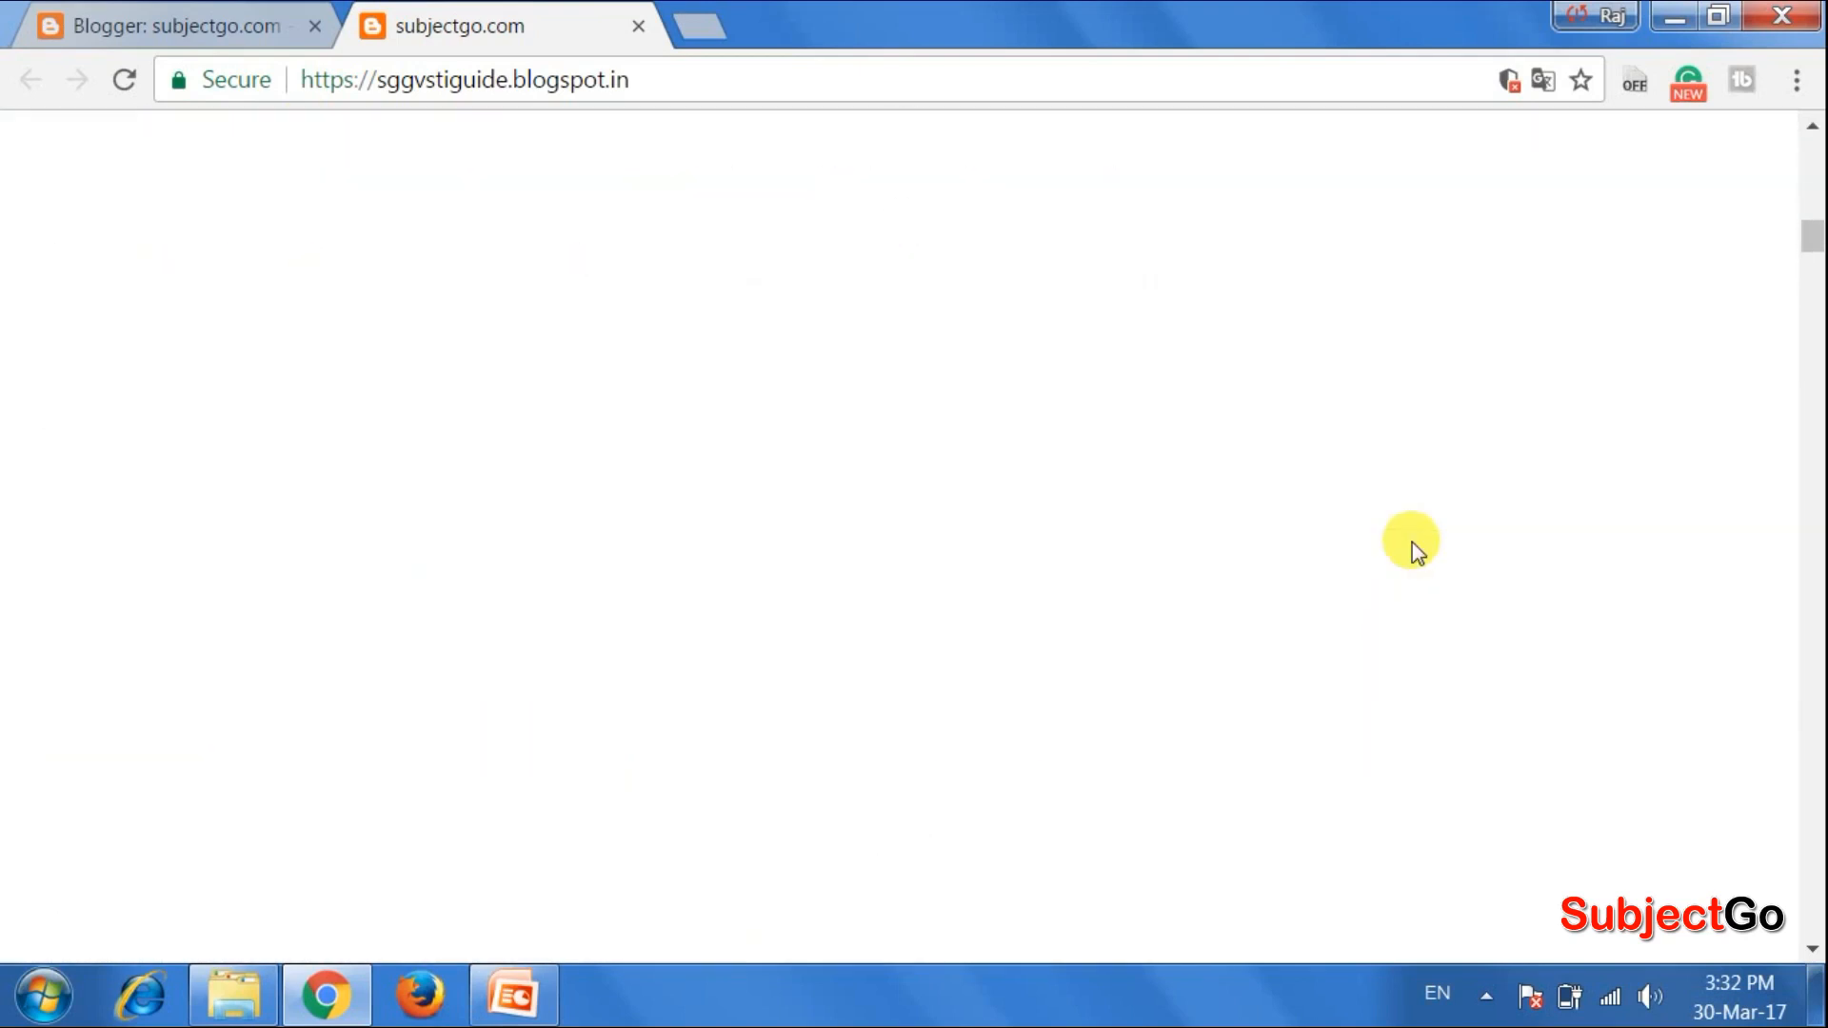
scroll(1408, 561, "down", 3)
scroll(1055, 467, "up", 10)
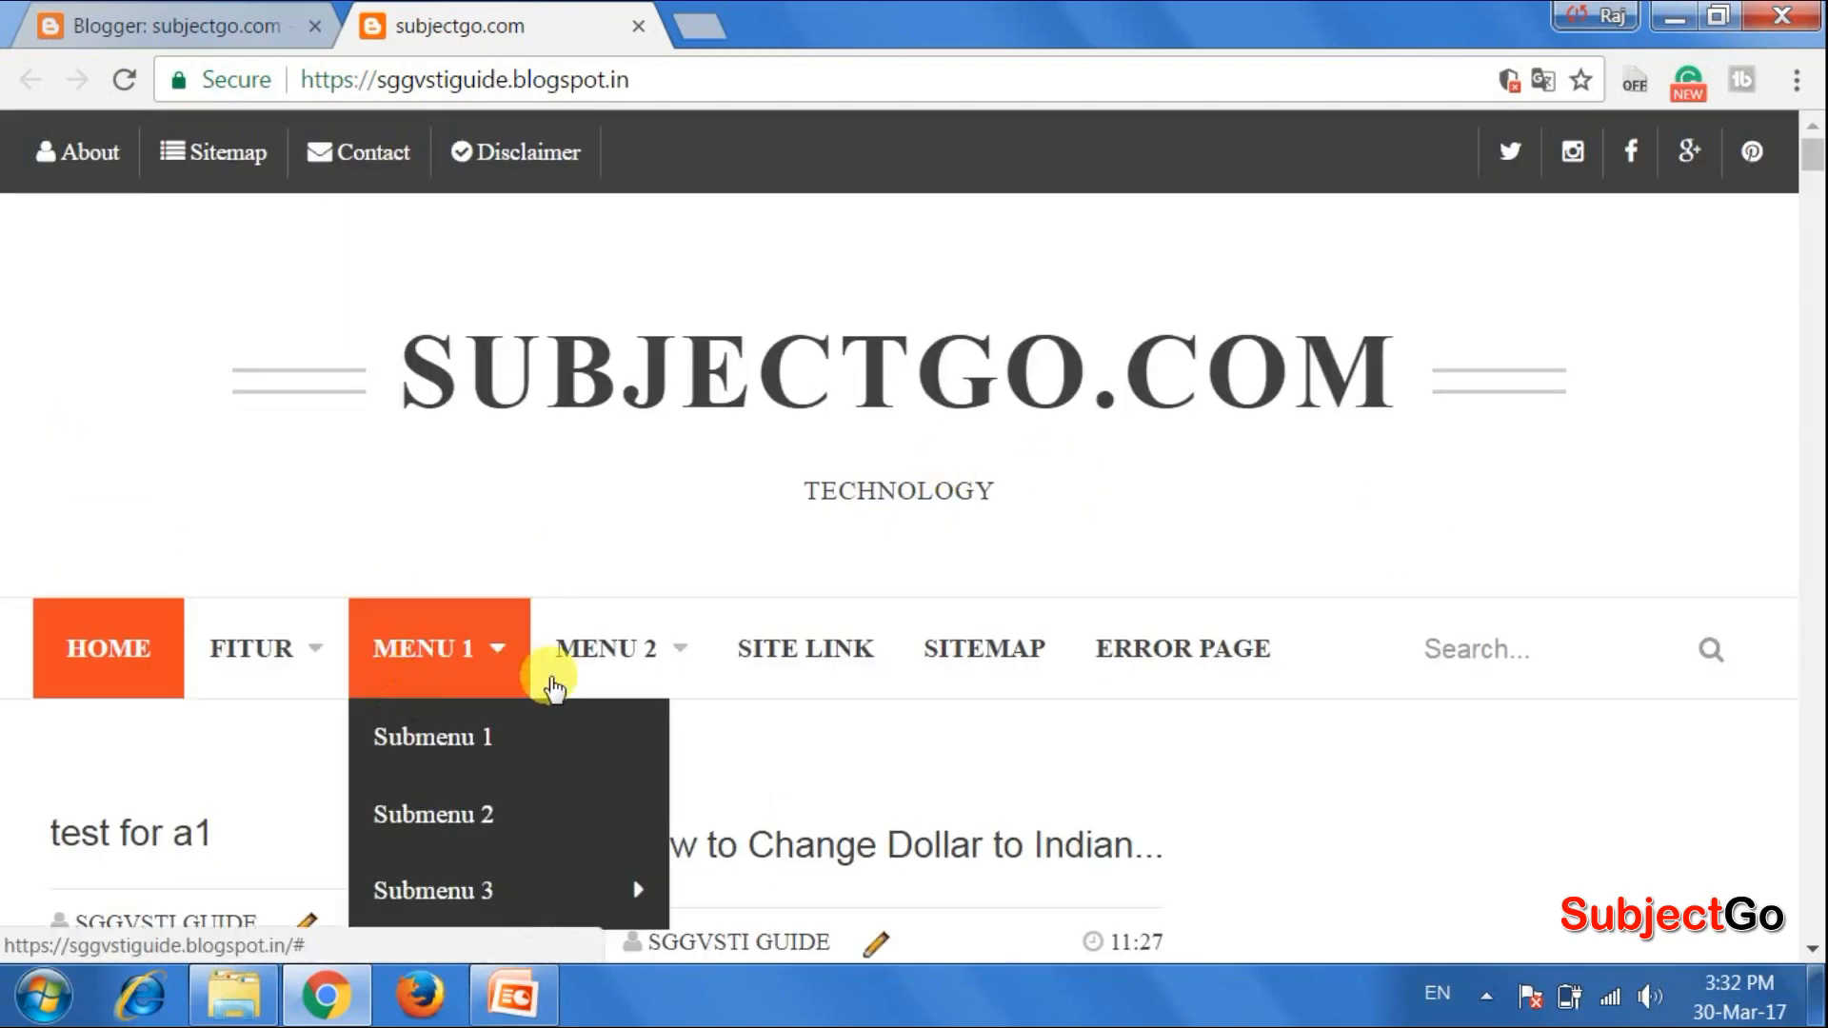
Return to the Blogger dashboard, open the blog's Layout page and examine the header, banner, main, sidebar and footer gadget areas
left_click(200, 20)
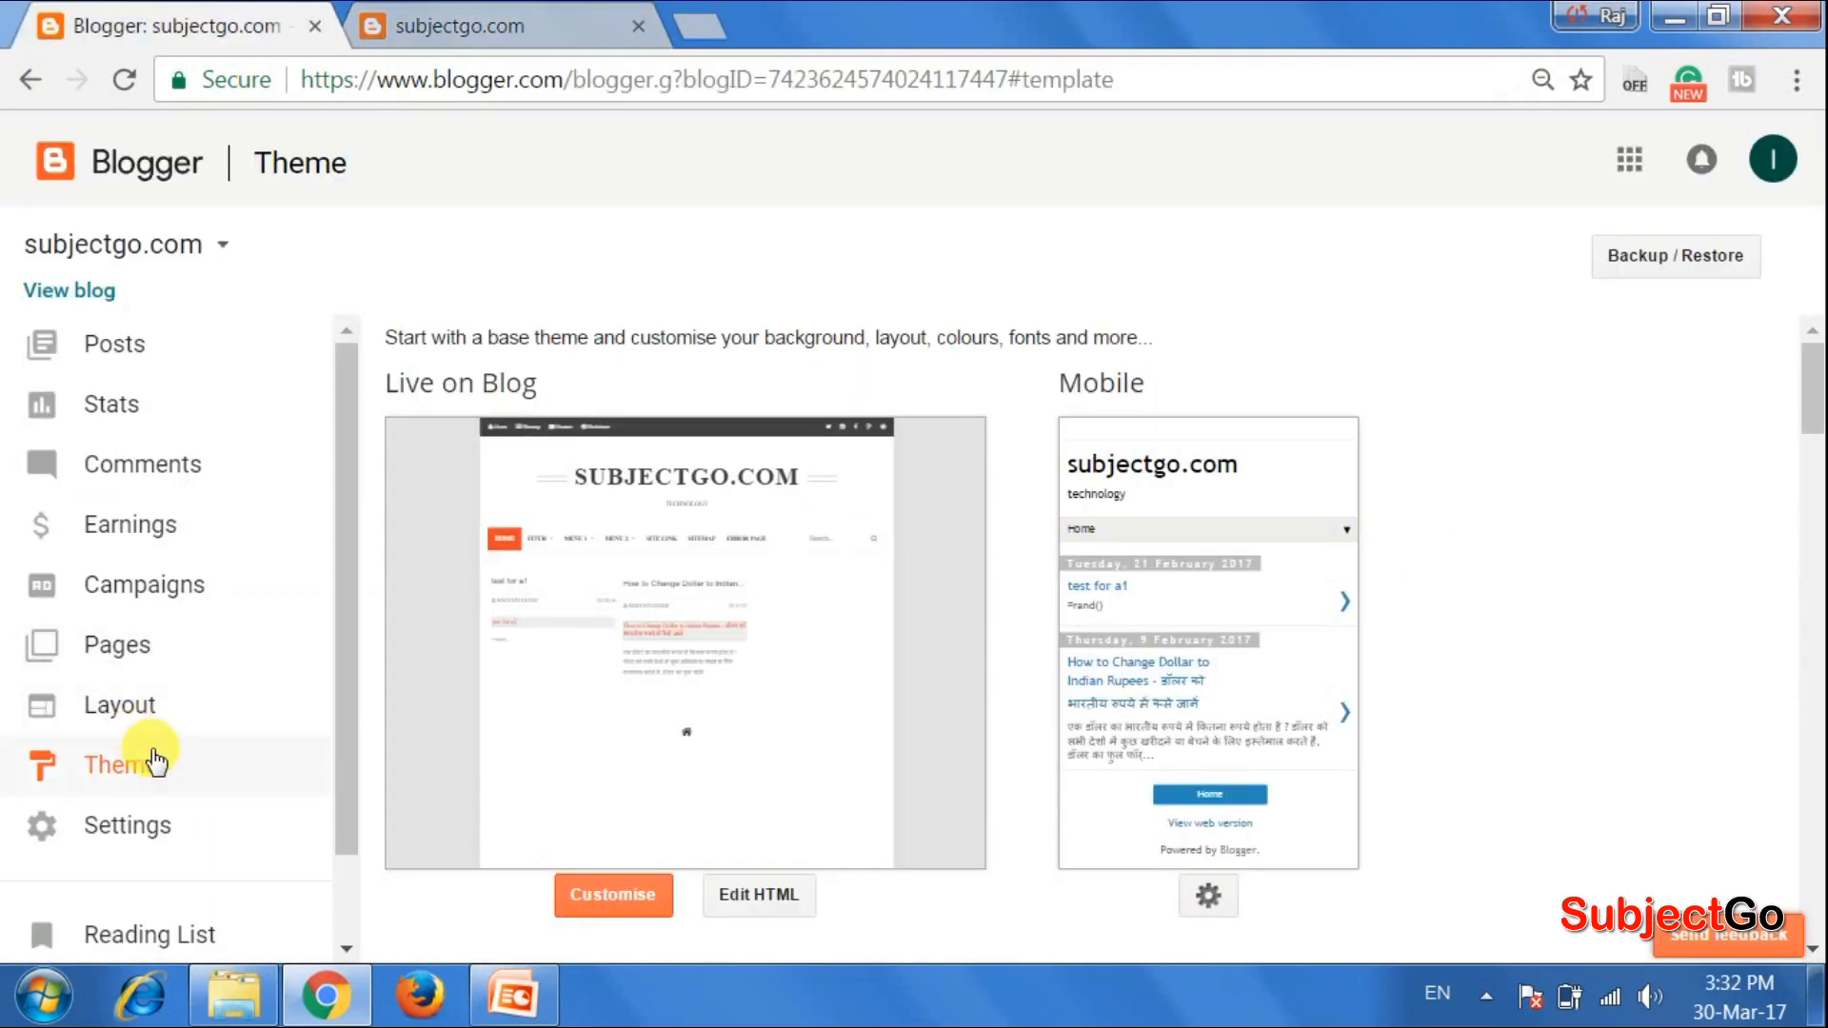
left_click(138, 714)
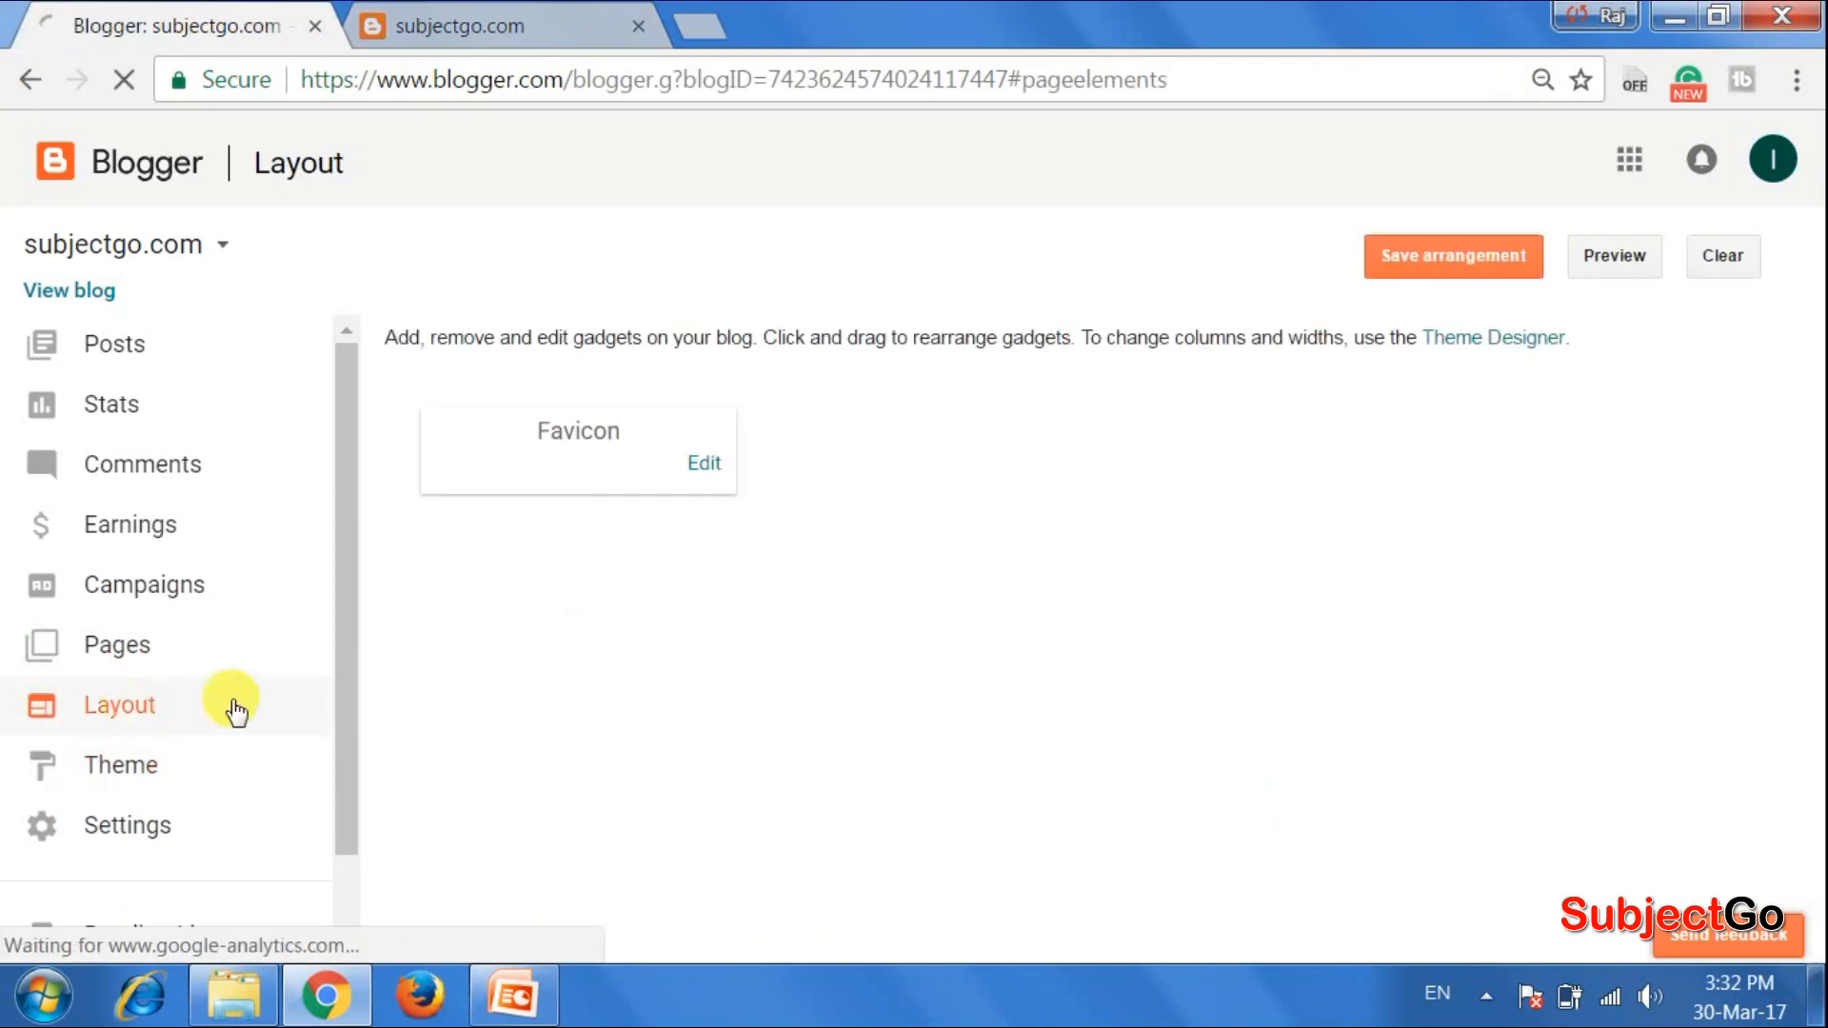
scroll(1204, 648, "down", 5)
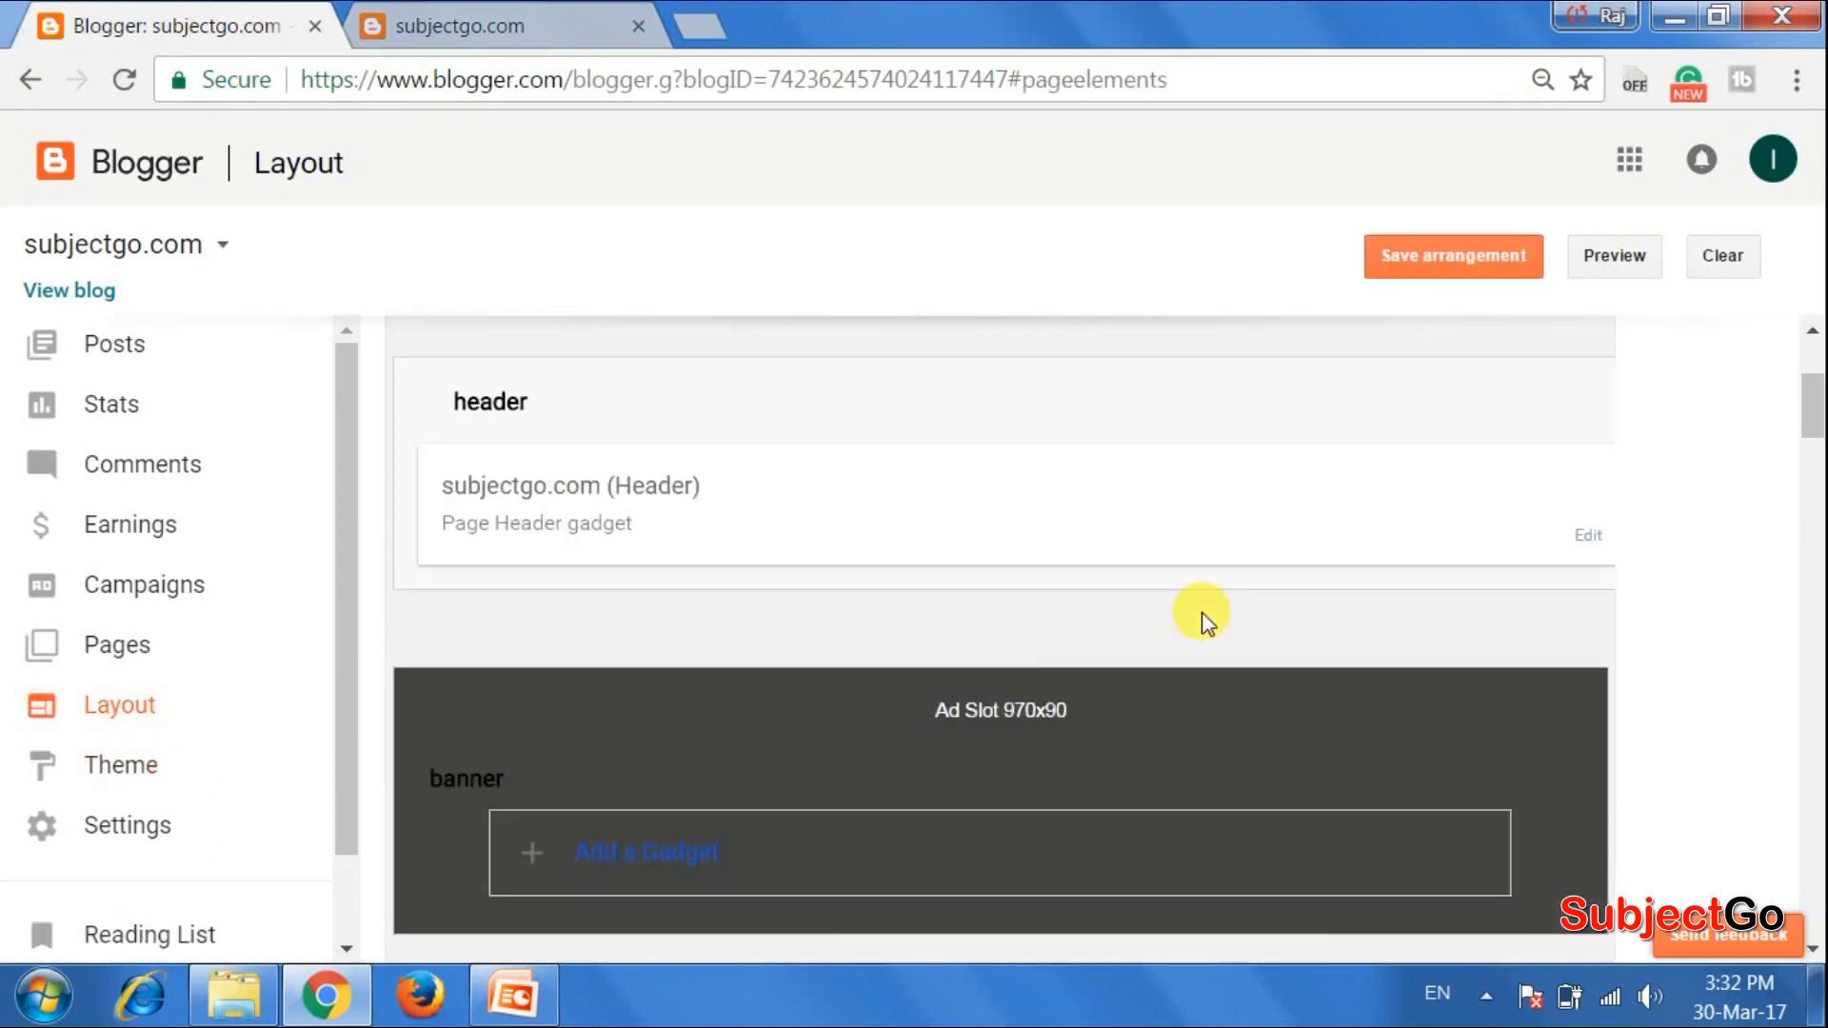
scroll(610, 647, "down", 3)
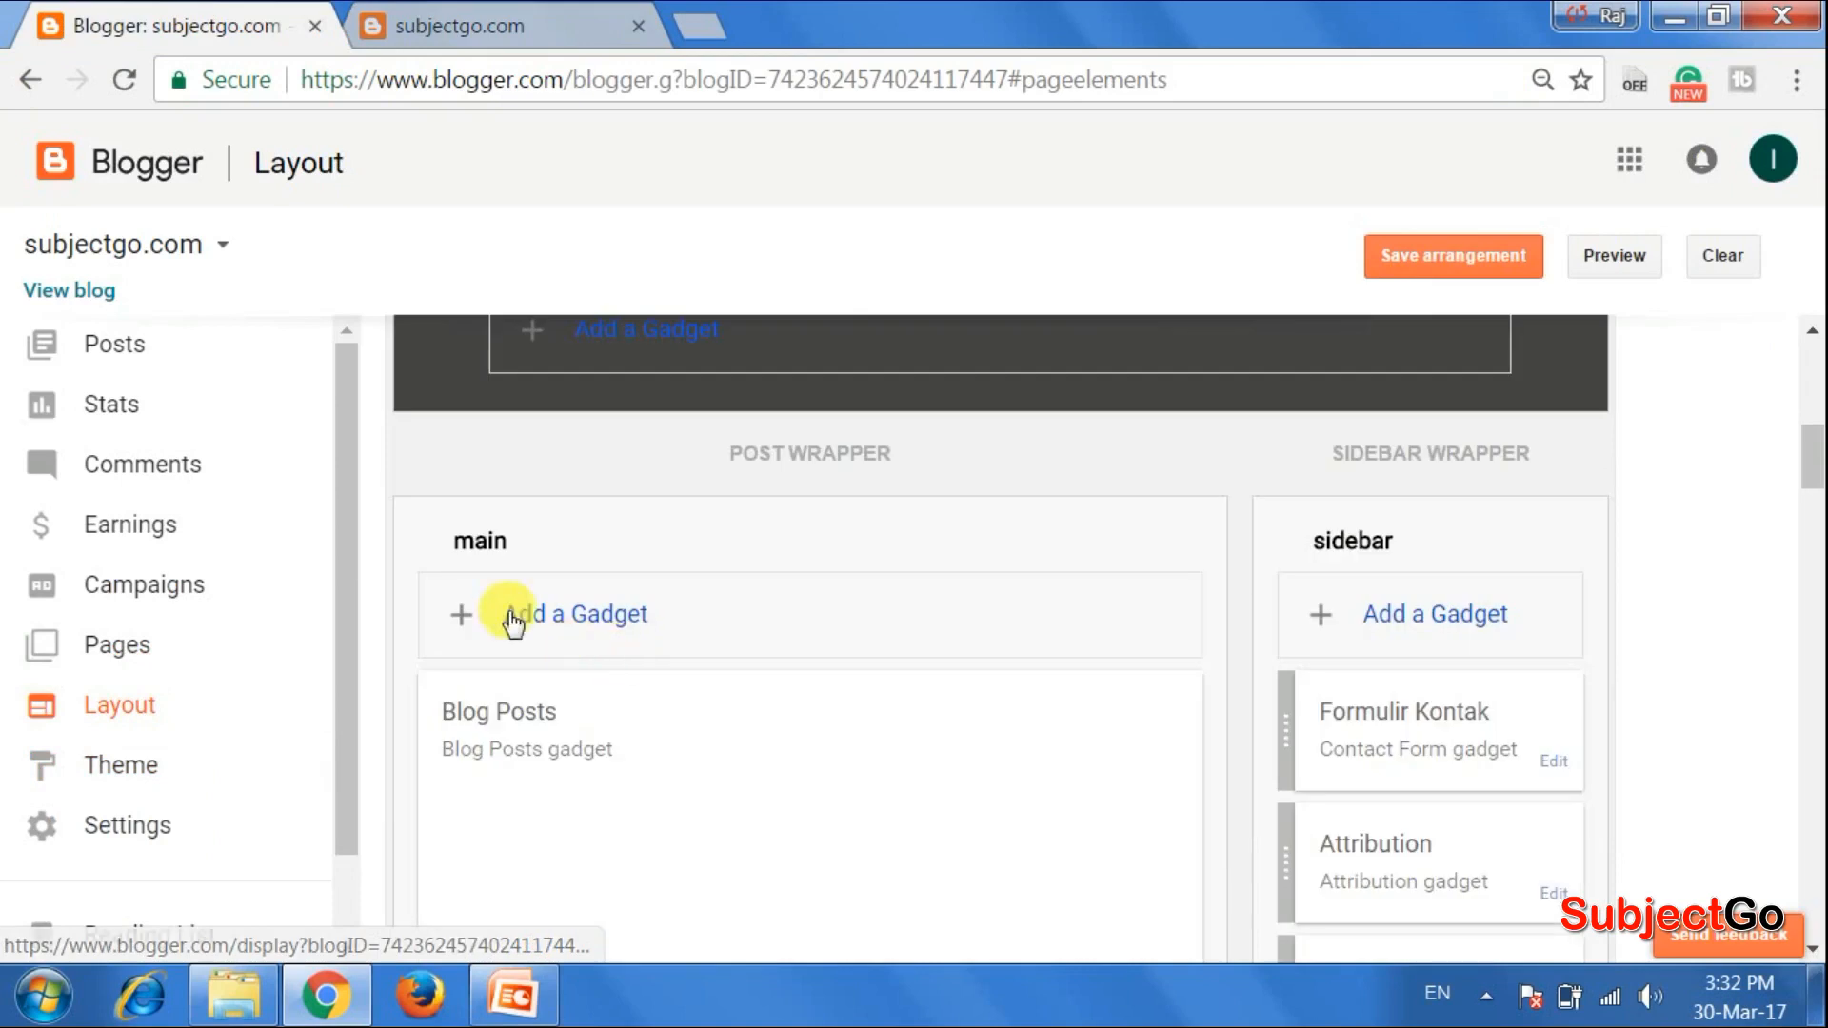
scroll(794, 569, "up", 1)
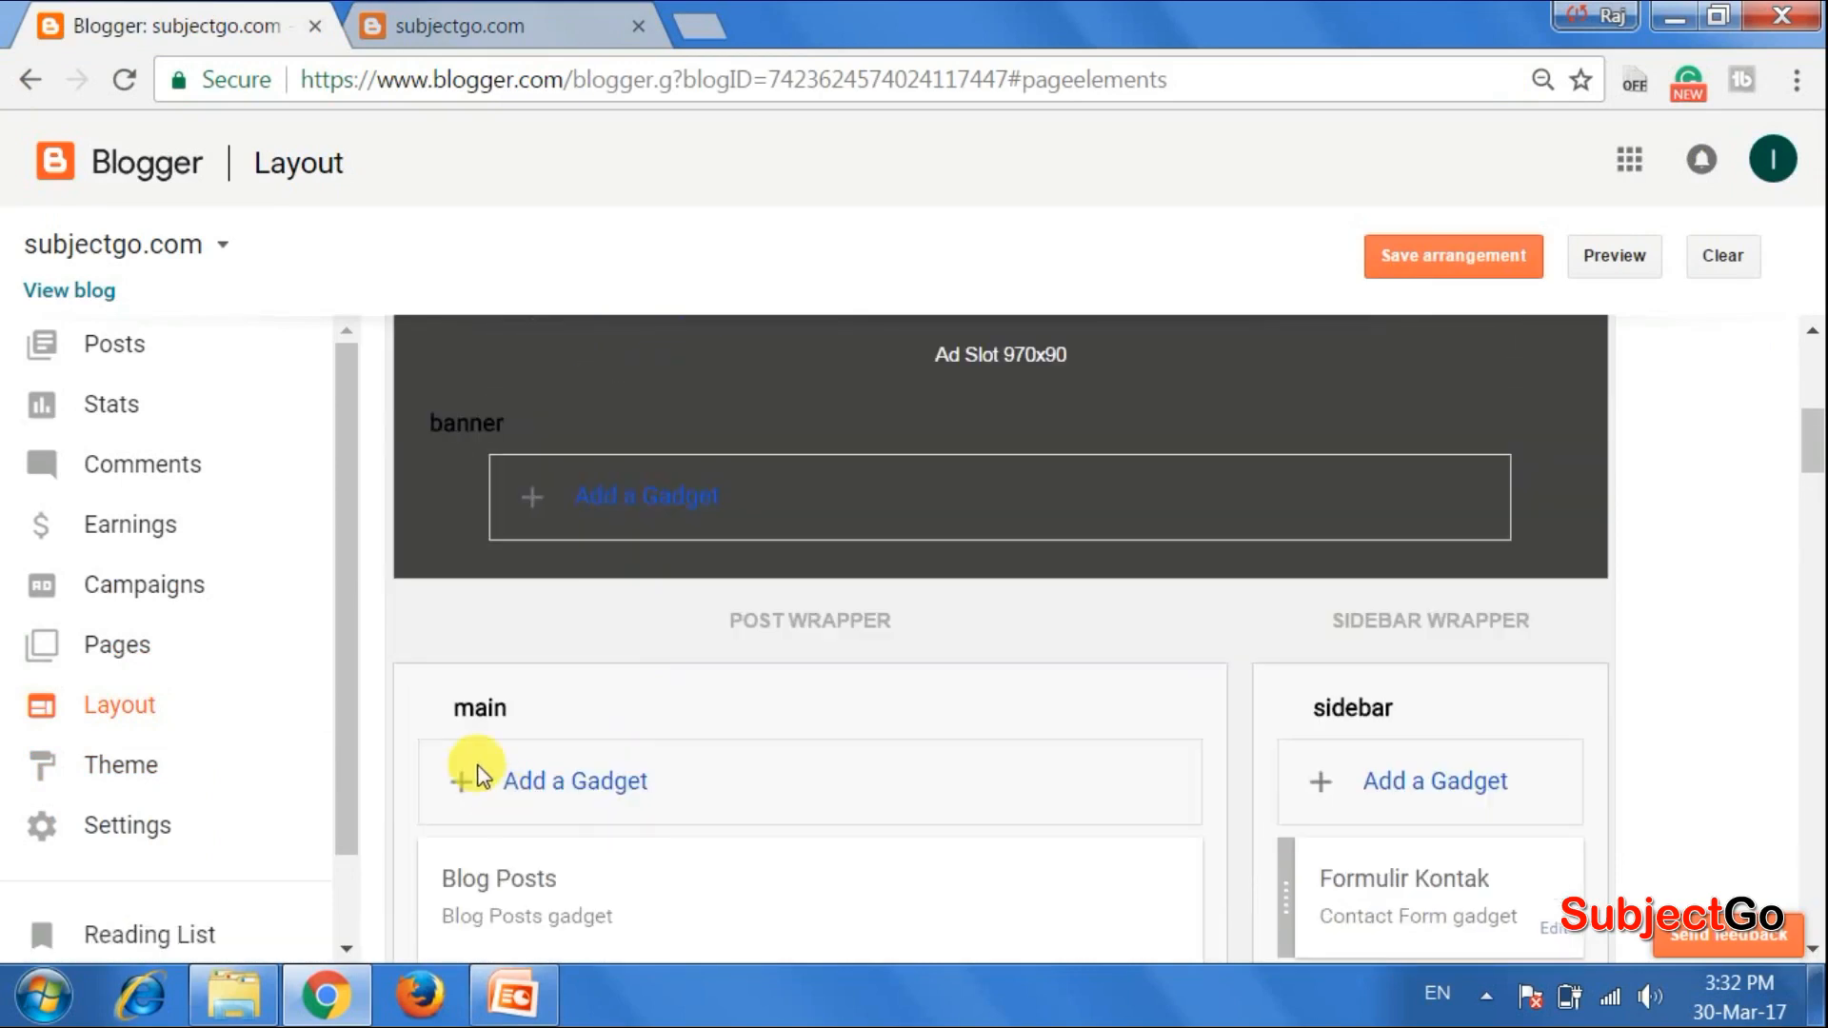
scroll(666, 791, "down", 2)
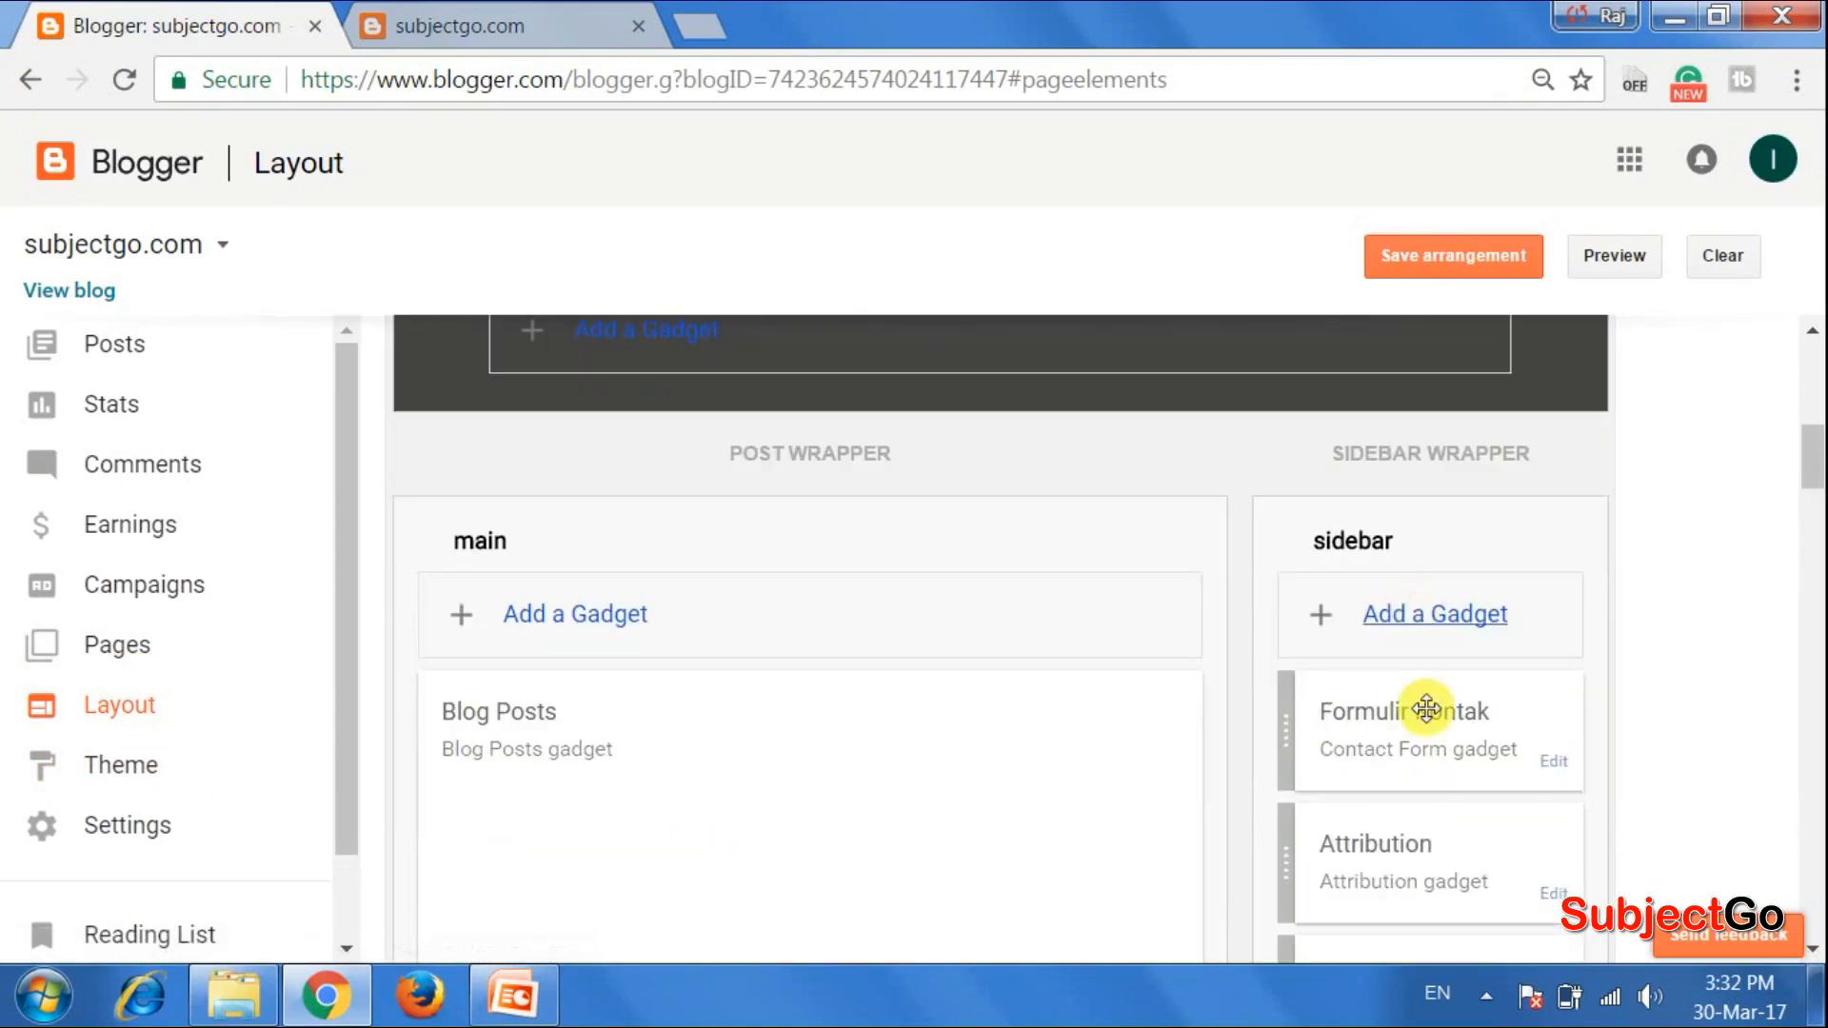
scroll(1426, 709, "down", 10)
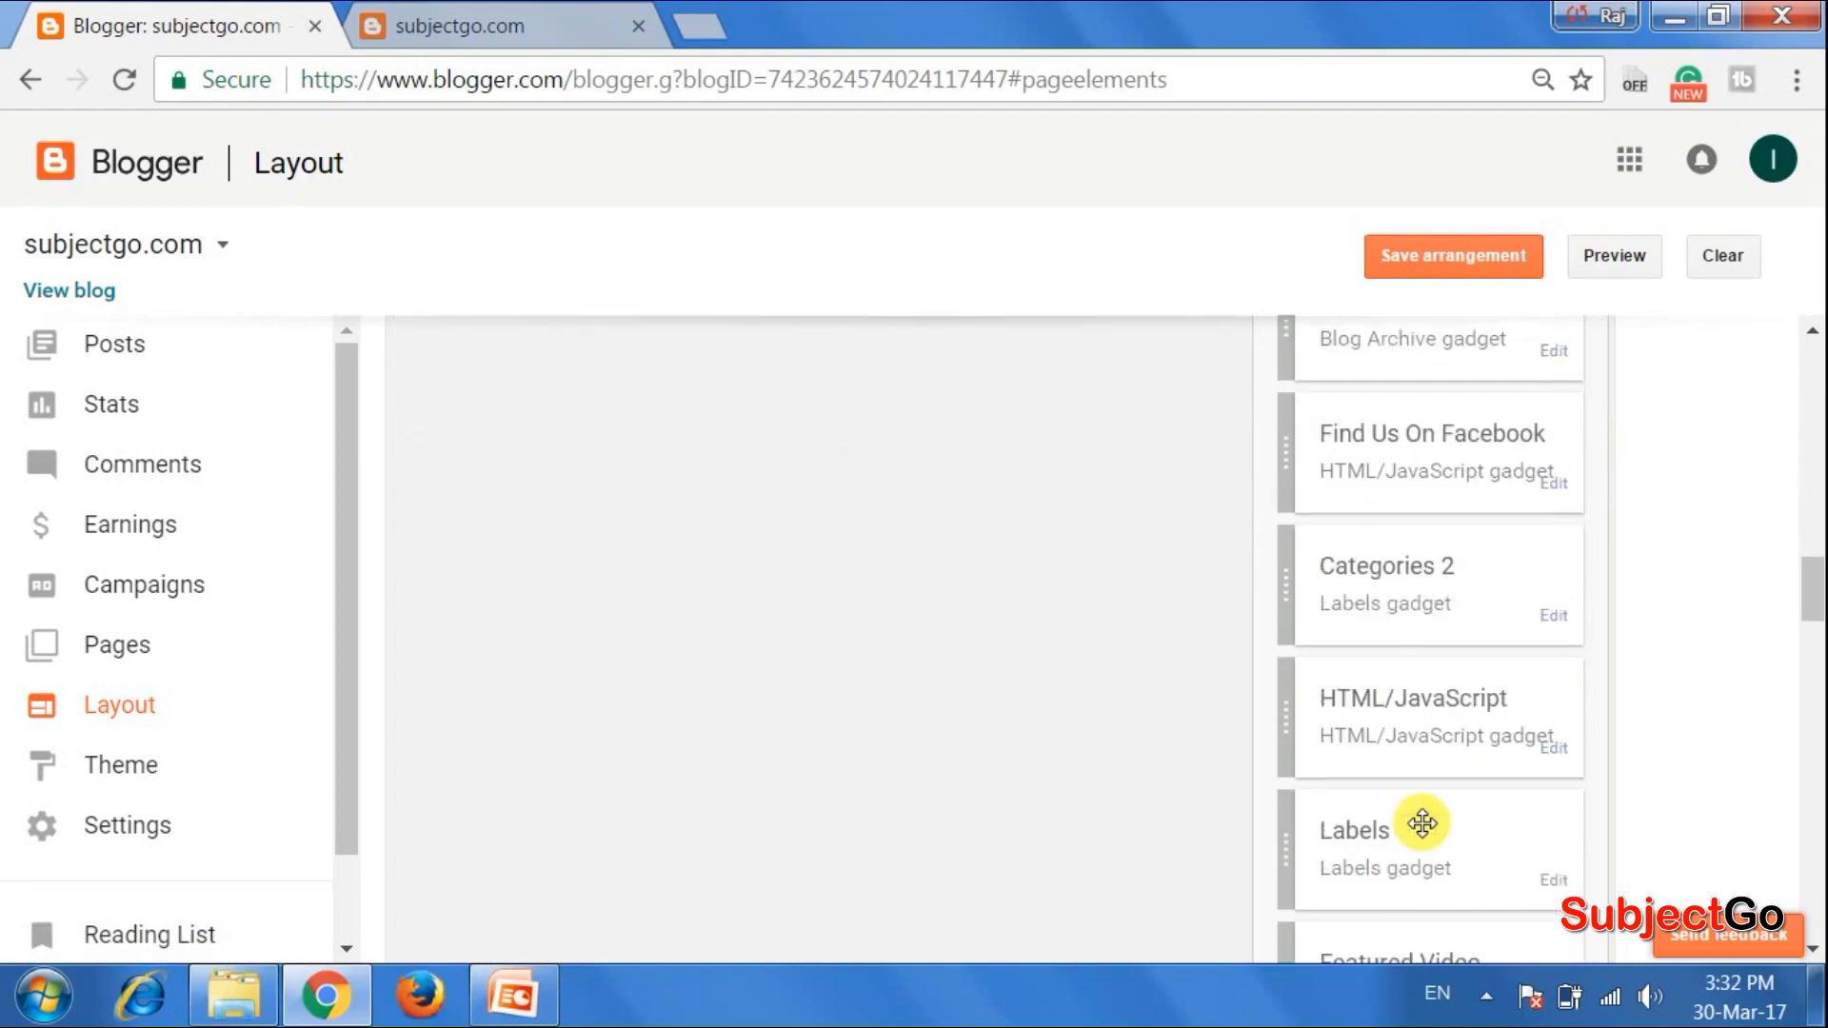
scroll(1422, 825, "down", 10)
scroll(1422, 824, "up", 20)
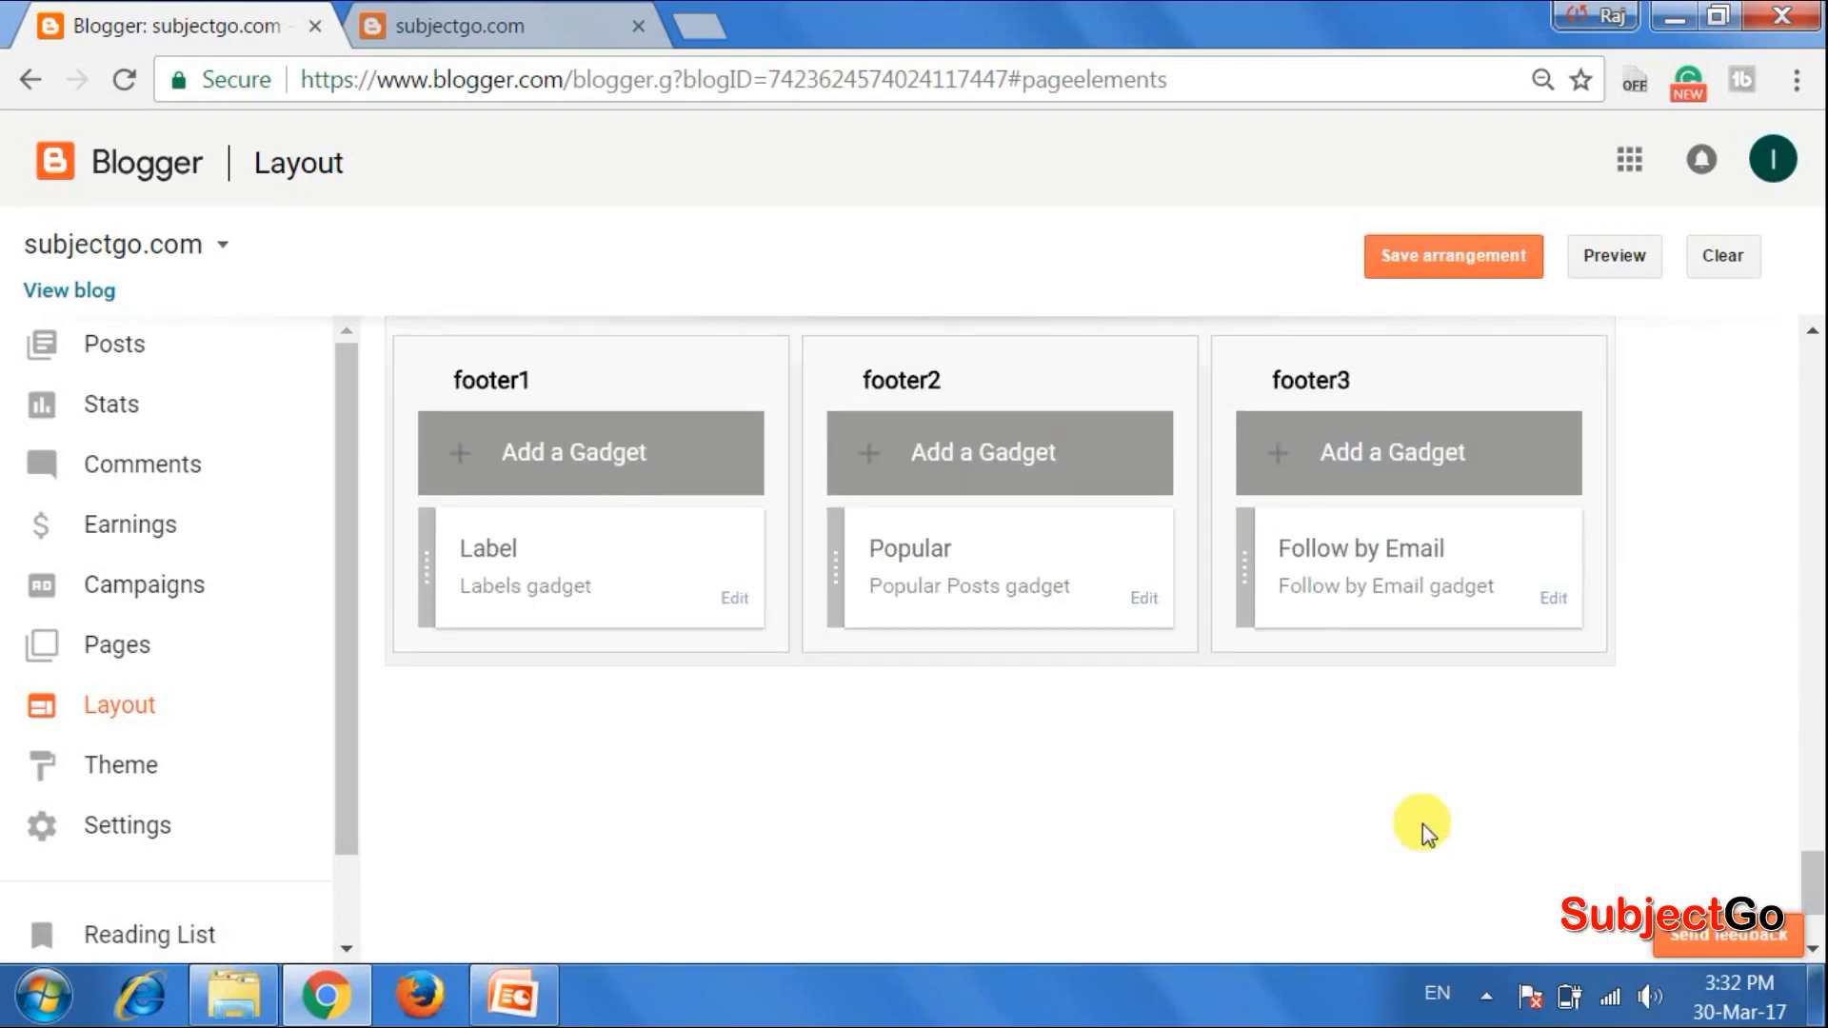
scroll(1423, 824, "up", 3)
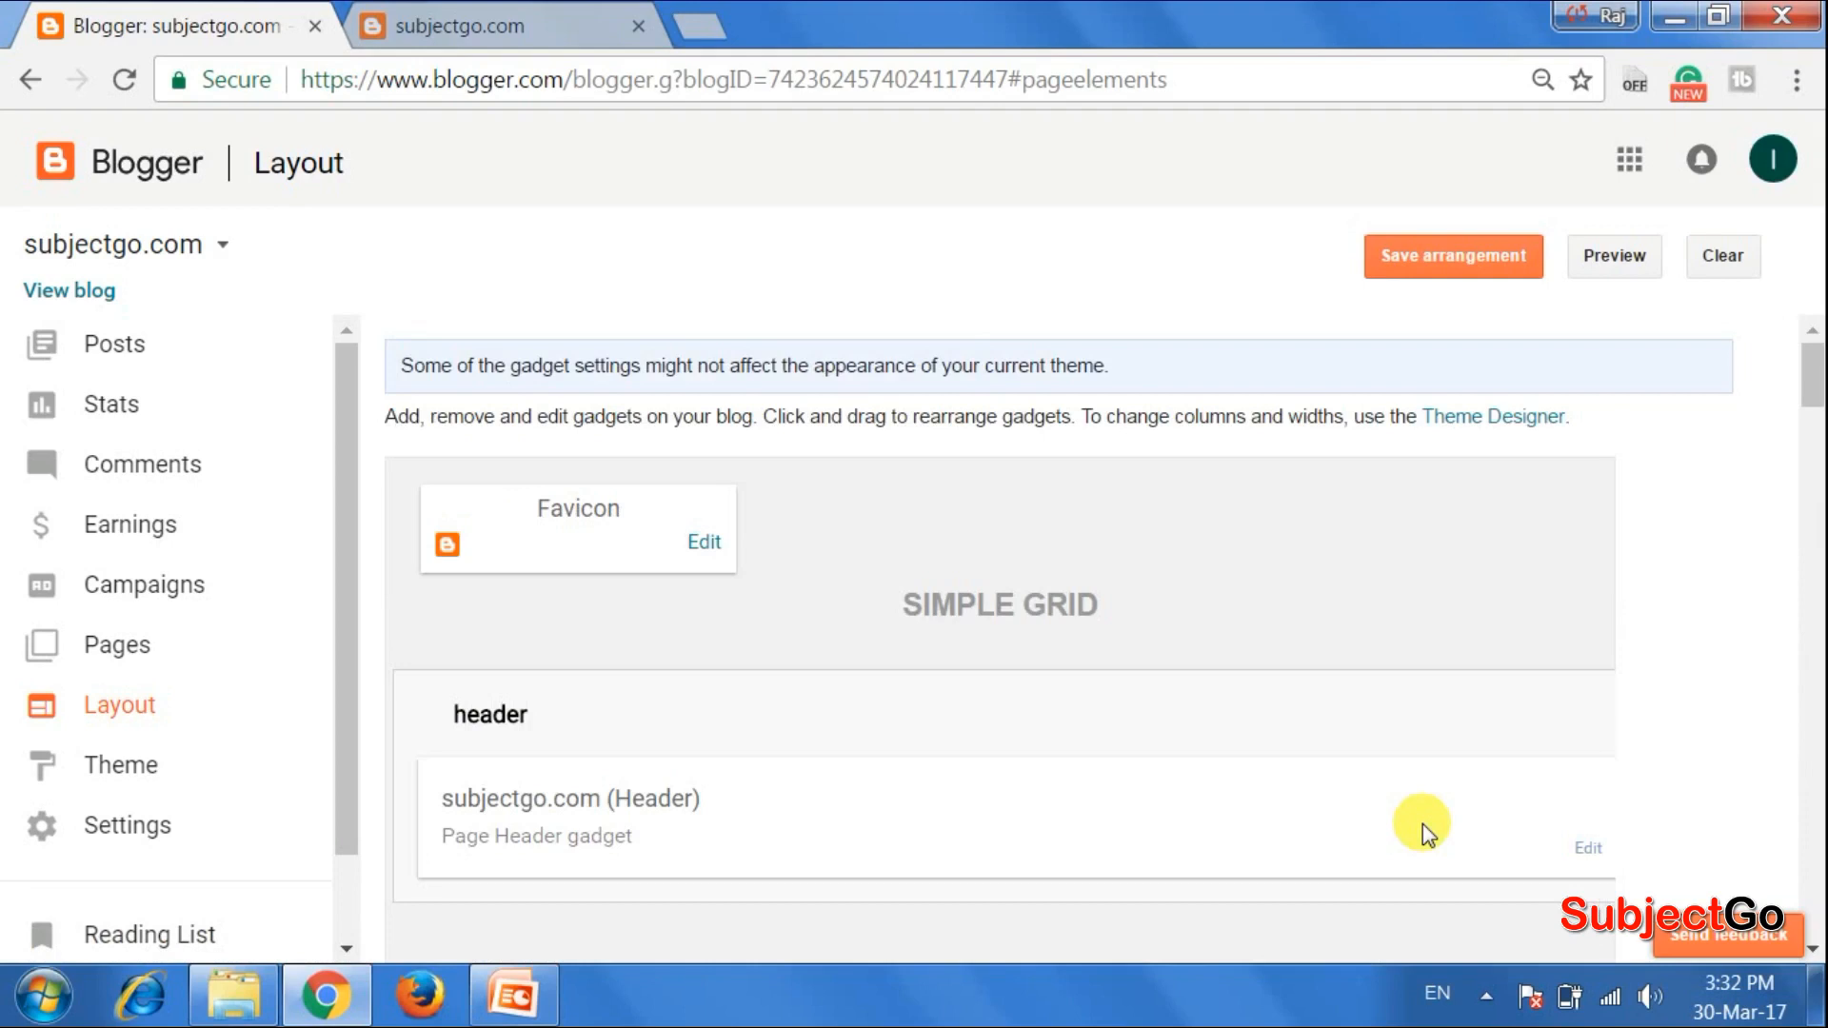
scroll(1422, 824, "down", 2)
scroll(1310, 820, "down", 3)
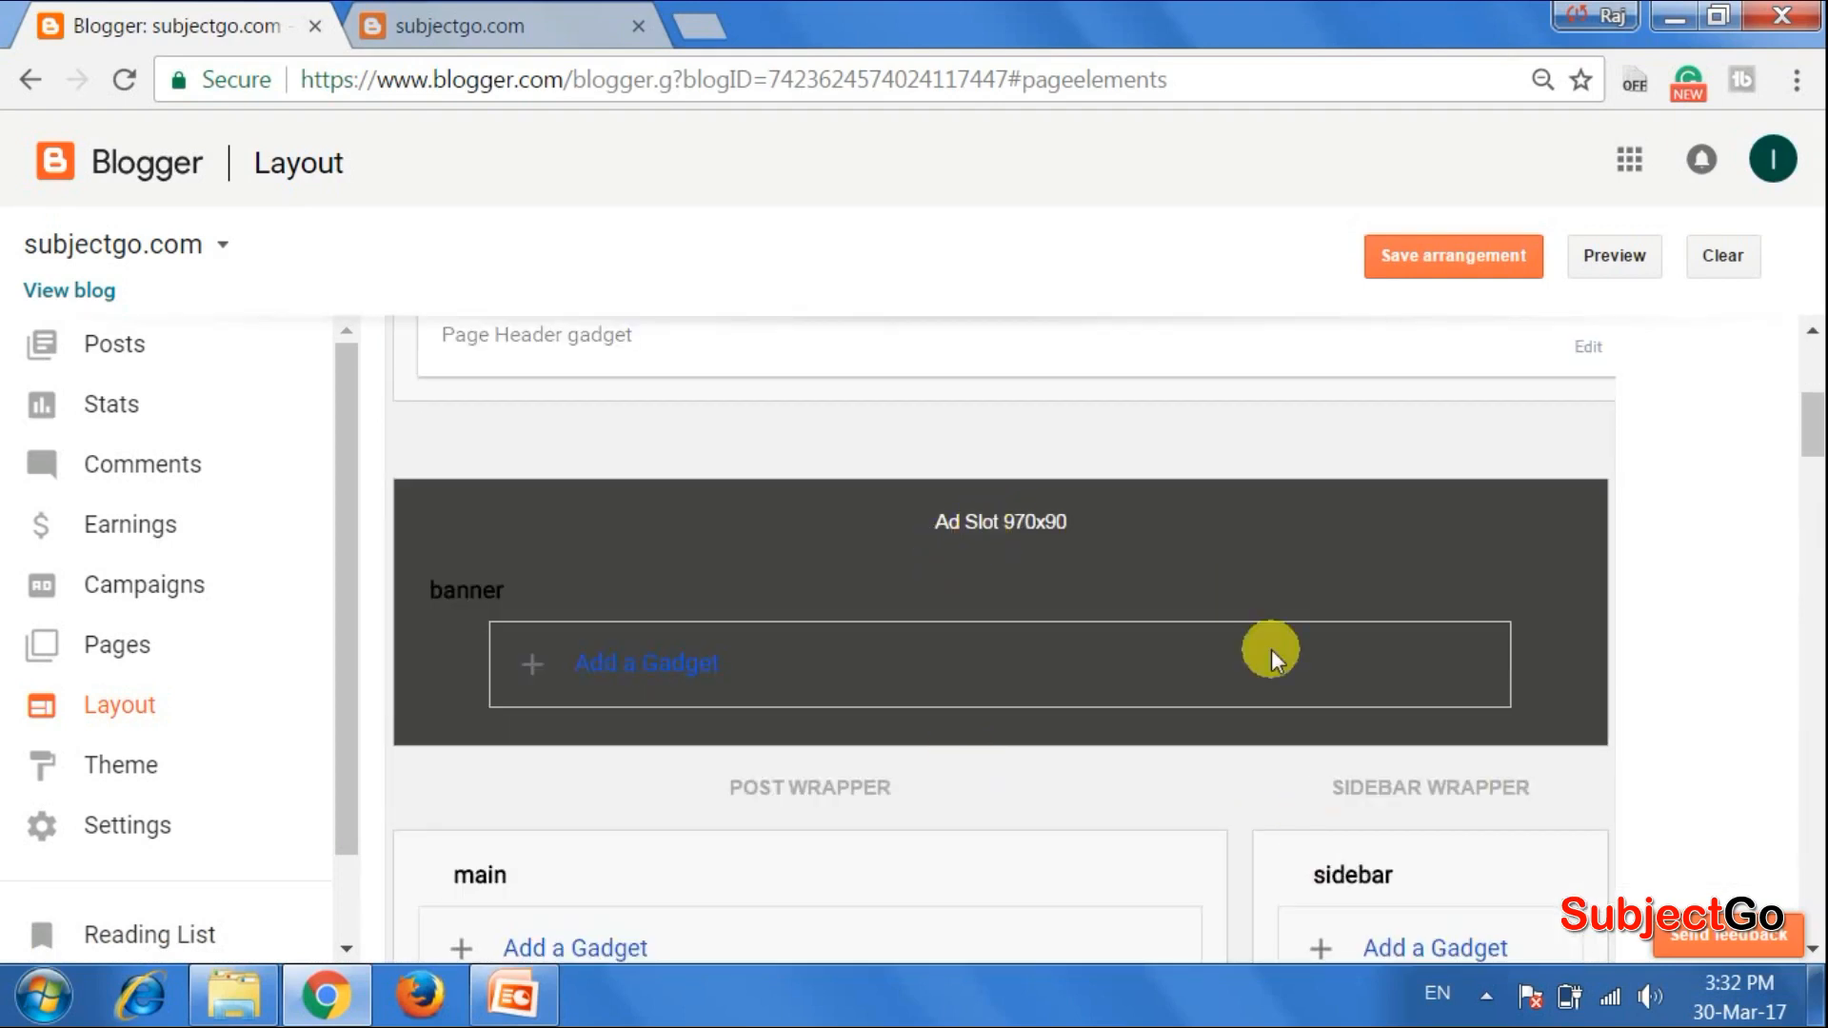
scroll(1032, 698, "down", 5)
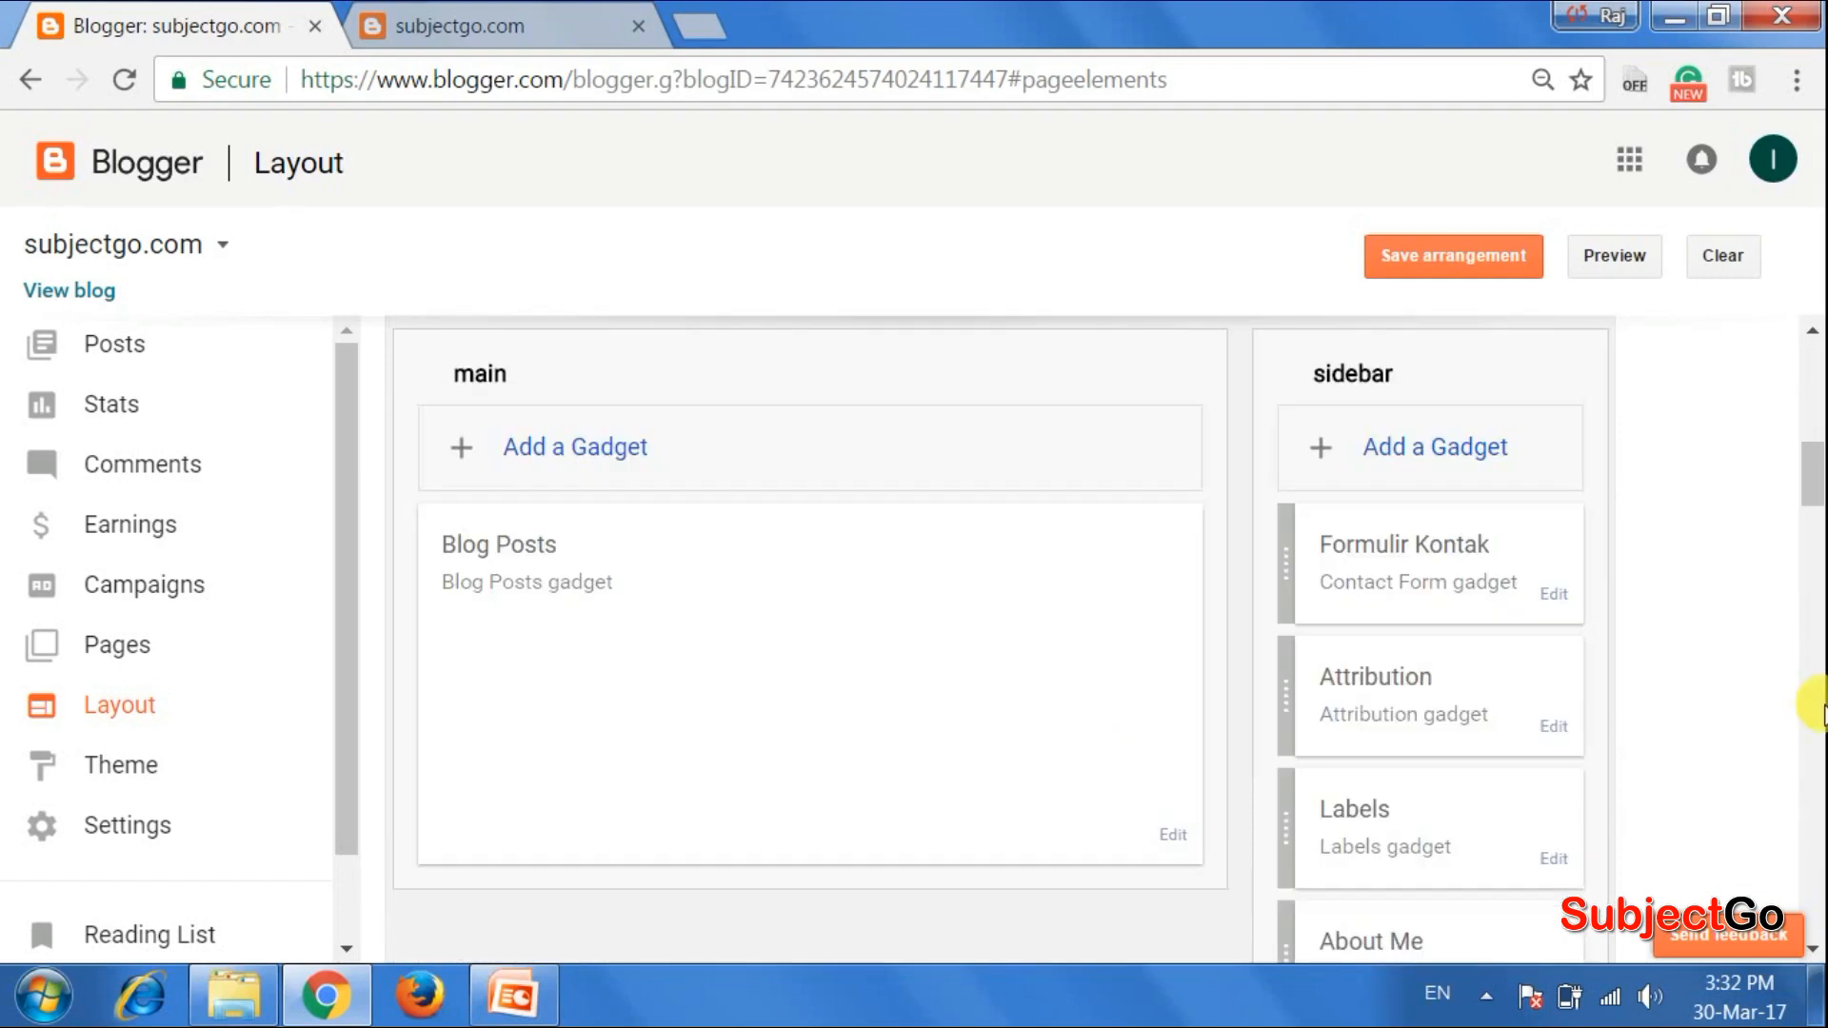